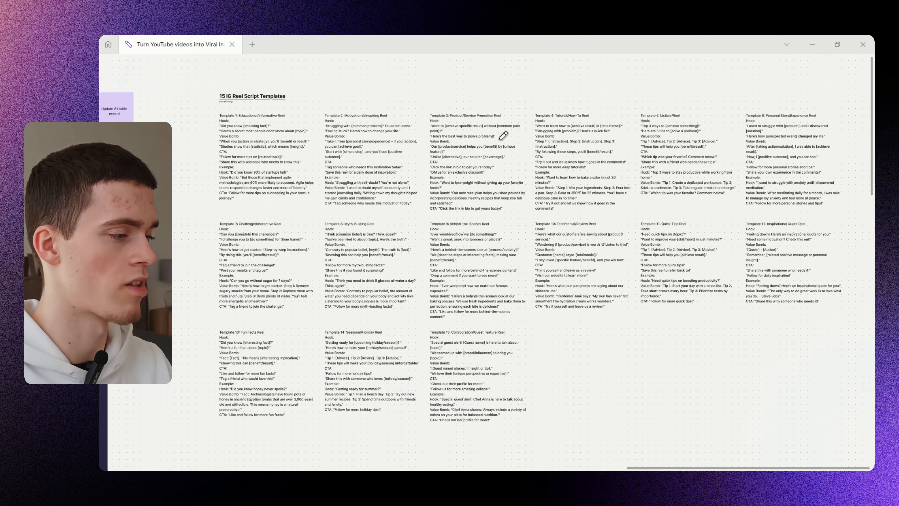
# Examine the planning board's IG reel script templates, system requirements, planned Airtable base changes and reel-generation workflow.
pyautogui.scroll(-5, 466, 217)
pyautogui.moveTo(268, 208)
pyautogui.mouseDown()
pyautogui.moveTo(529, 233)
pyautogui.moveTo(493, 232)
pyautogui.mouseUp()
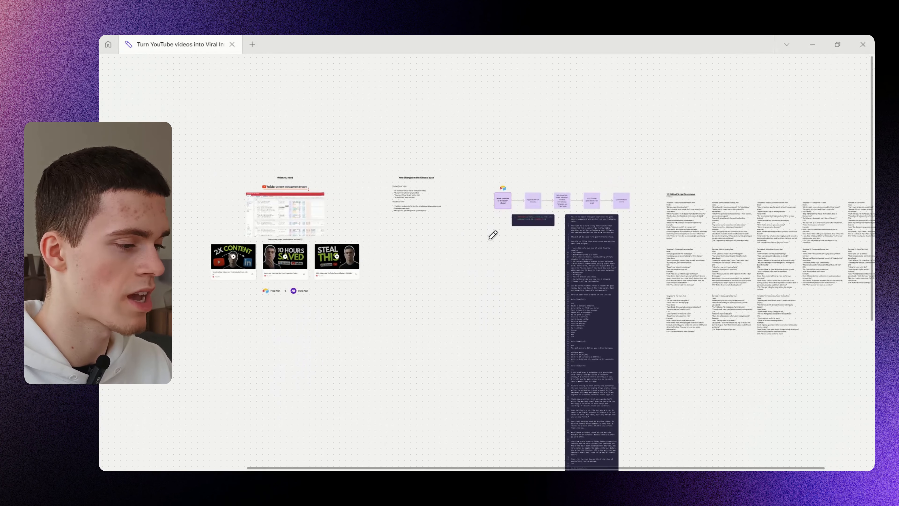
pyautogui.scroll(5, 527, 221)
pyautogui.moveTo(670, 168)
pyautogui.mouseDown()
pyautogui.moveTo(534, 239)
pyautogui.moveTo(584, 129)
pyautogui.mouseUp()
pyautogui.moveTo(674, 319); pyautogui.dragTo(551, 228)
pyautogui.moveTo(418, 217)
pyautogui.mouseDown()
pyautogui.moveTo(483, 271)
pyautogui.moveTo(470, 276)
pyautogui.mouseUp()
pyautogui.moveTo(627, 233); pyautogui.dragTo(472, 266)
pyautogui.moveTo(802, 165); pyautogui.dragTo(559, 218)
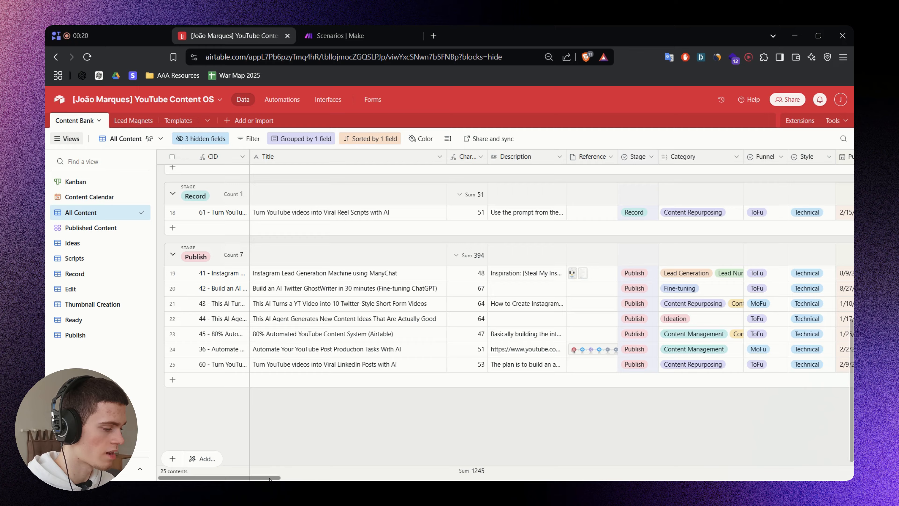
# Look through the fields of the Content Bank table in Airtable, from the title through recording, editing and publishing columns.
pyautogui.hscroll(10, 367, 475)
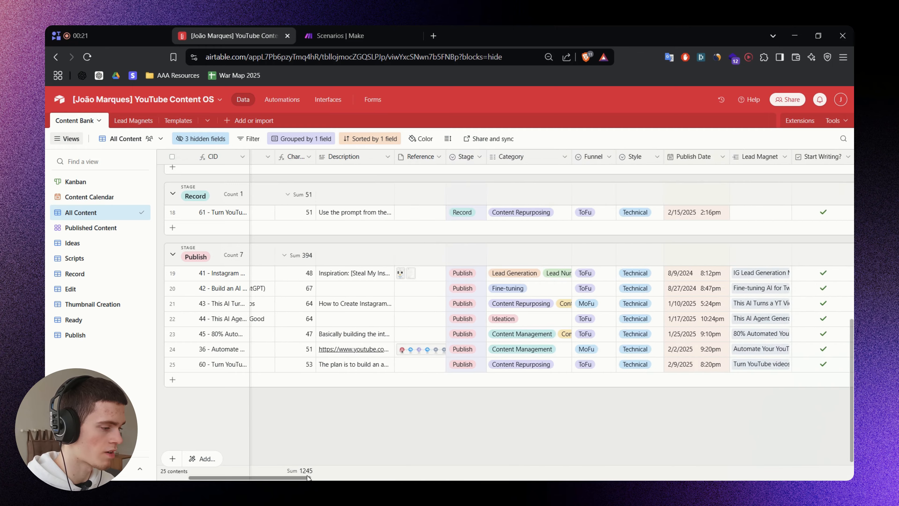
pyautogui.hscroll(8, 367, 476)
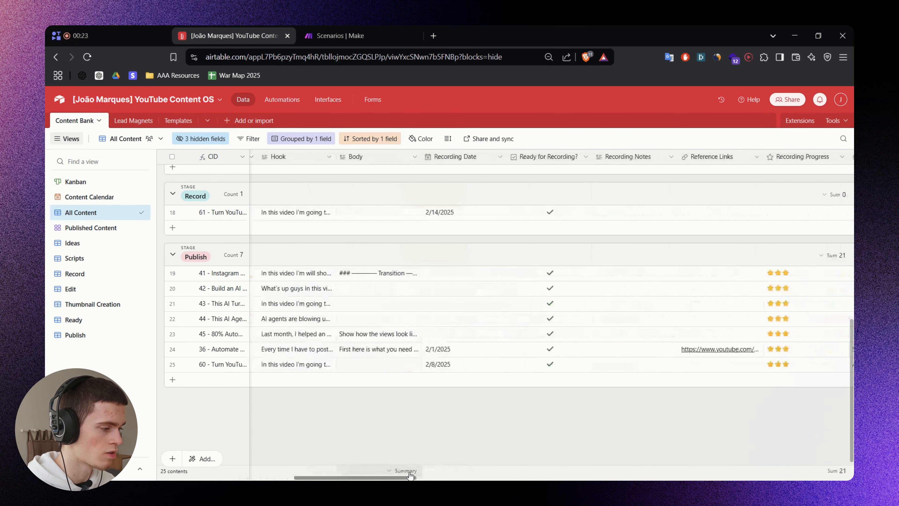
pyautogui.scroll(2, 461, 425)
pyautogui.hscroll(10, 424, 476)
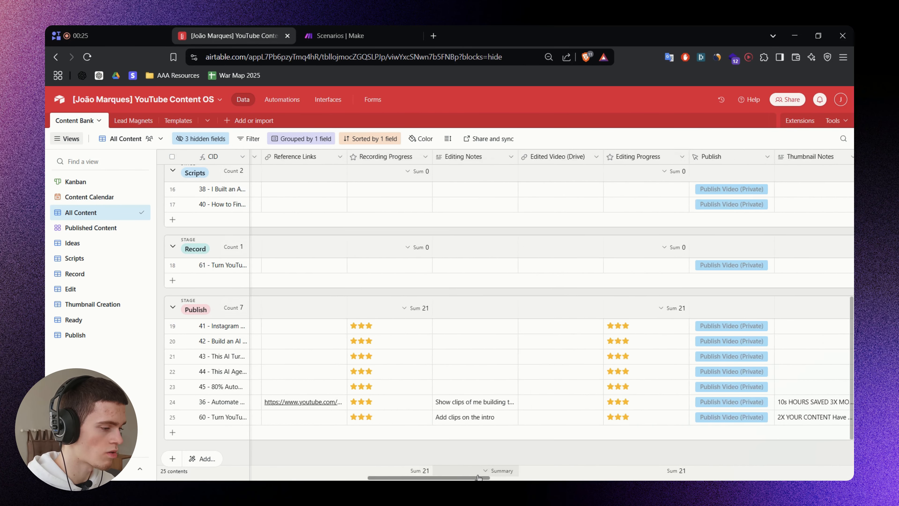
pyautogui.hscroll(3, 607, 478)
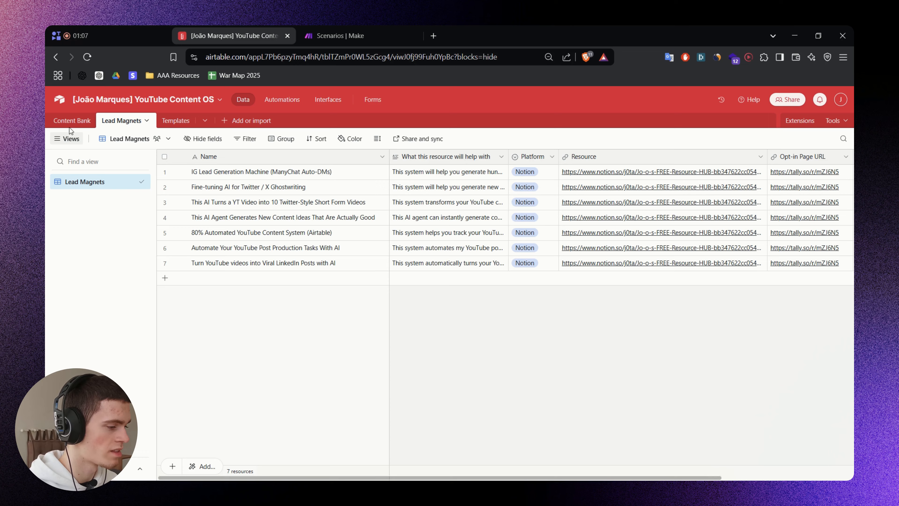
# Reopen the Content Bank table and inspect the Lead Magnet linked field of the Instagram Lead Generation record.
pyautogui.click(74, 120)
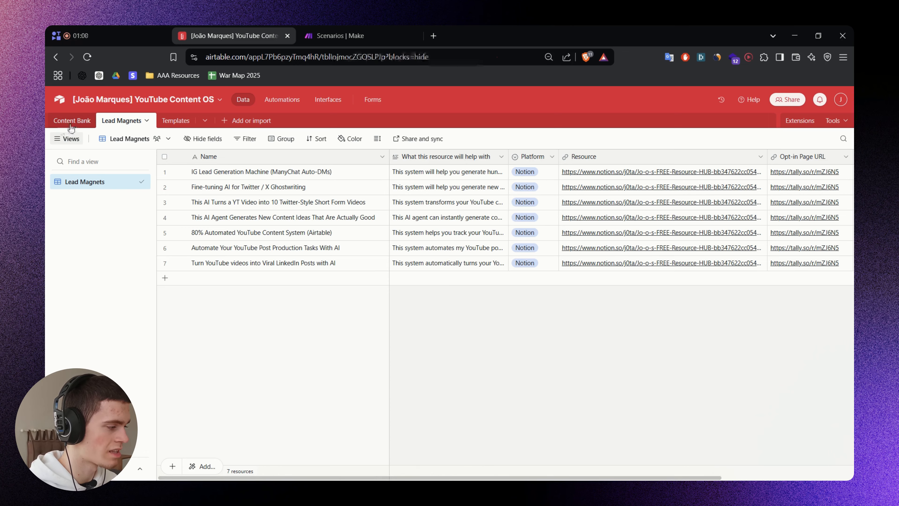
pyautogui.scroll(-3, 548, 375)
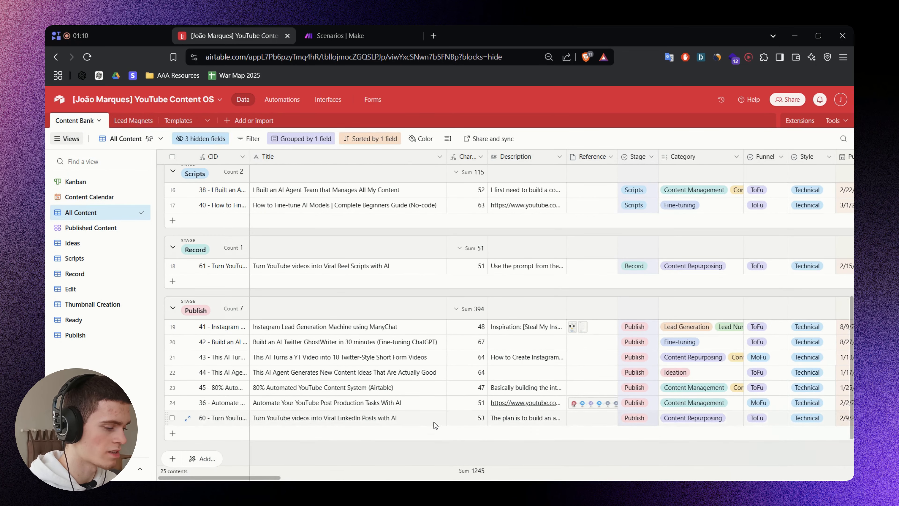
pyautogui.moveTo(277, 477); pyautogui.dragTo(343, 477)
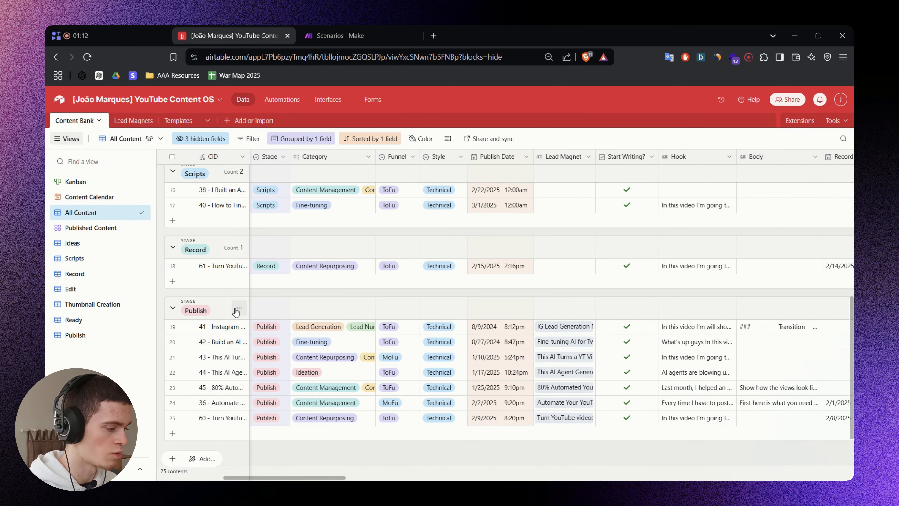
pyautogui.click(229, 330)
pyautogui.click(566, 326)
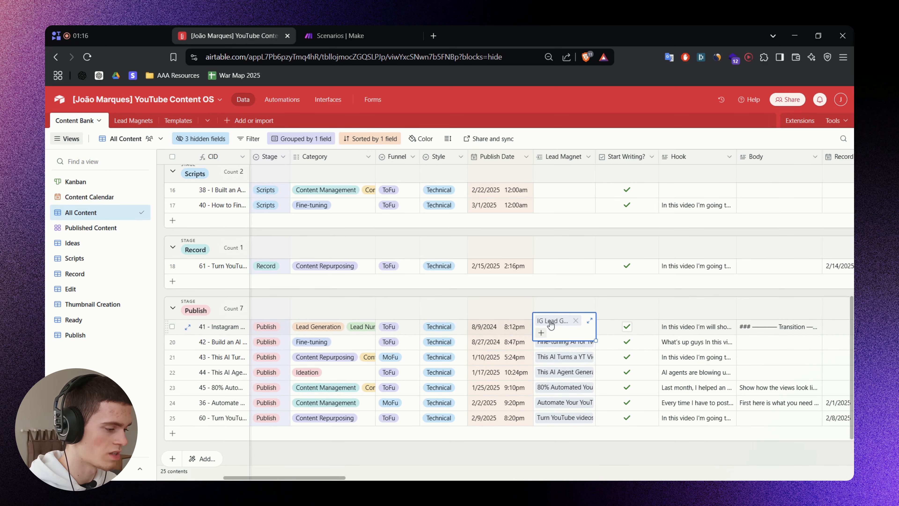
# View the Lead Magnets and Templates tables, and return to the Content Bank table.
pyautogui.click(133, 120)
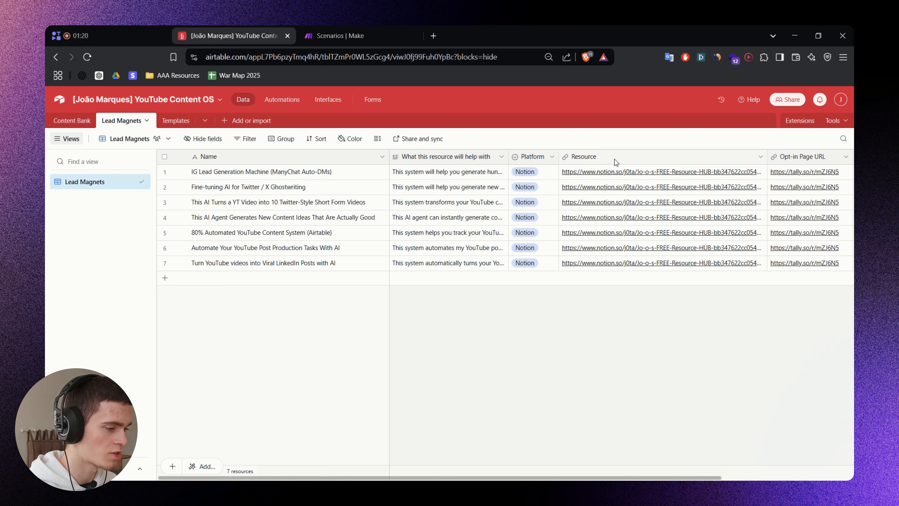
pyautogui.click(171, 120)
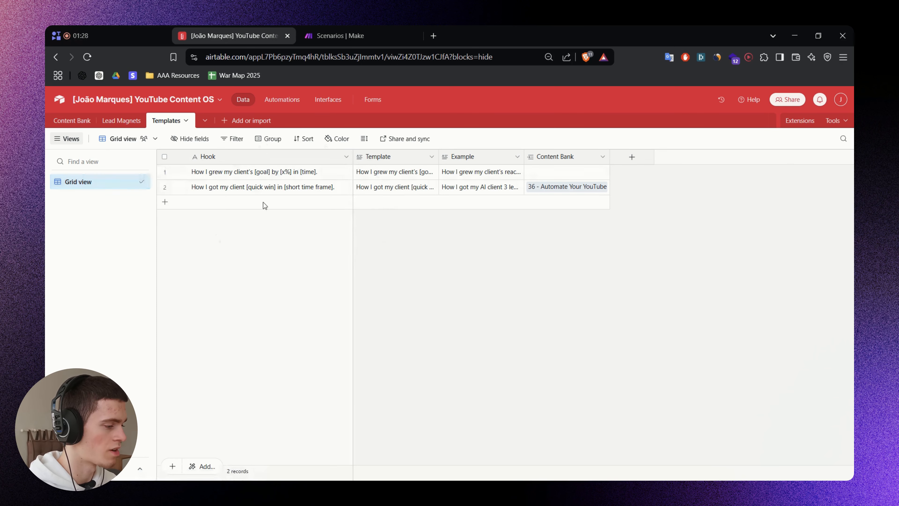
pyautogui.click(73, 121)
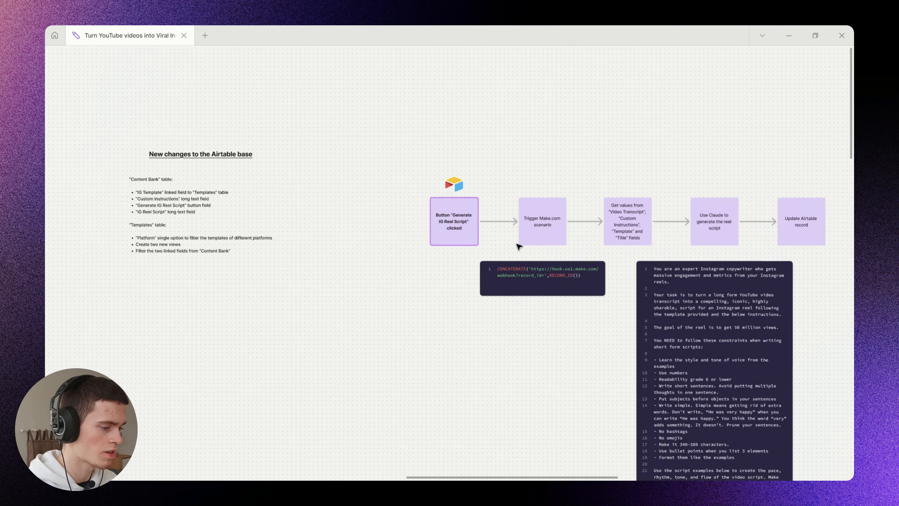
# Review the planned Airtable base changes on the board and the existing hooks in Airtable's Templates table.
pyautogui.scroll(5, 428, 228)
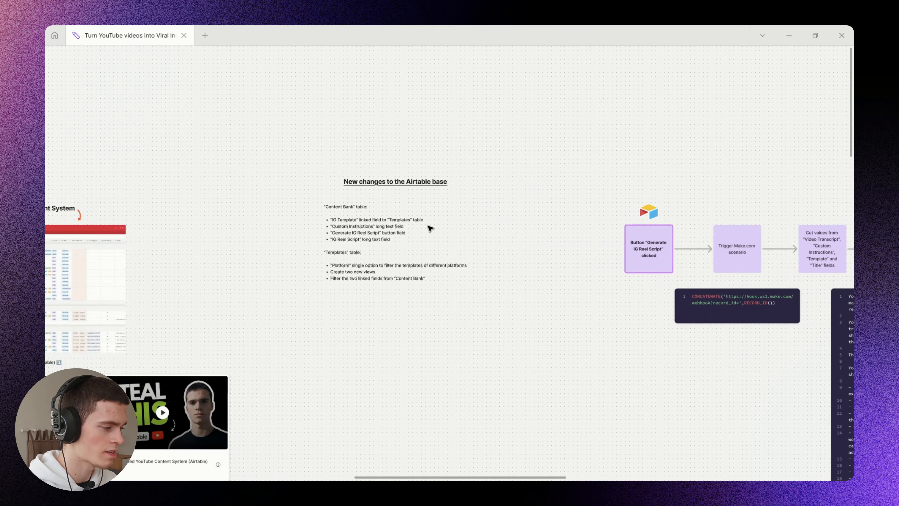
pyautogui.scroll(2, 339, 224)
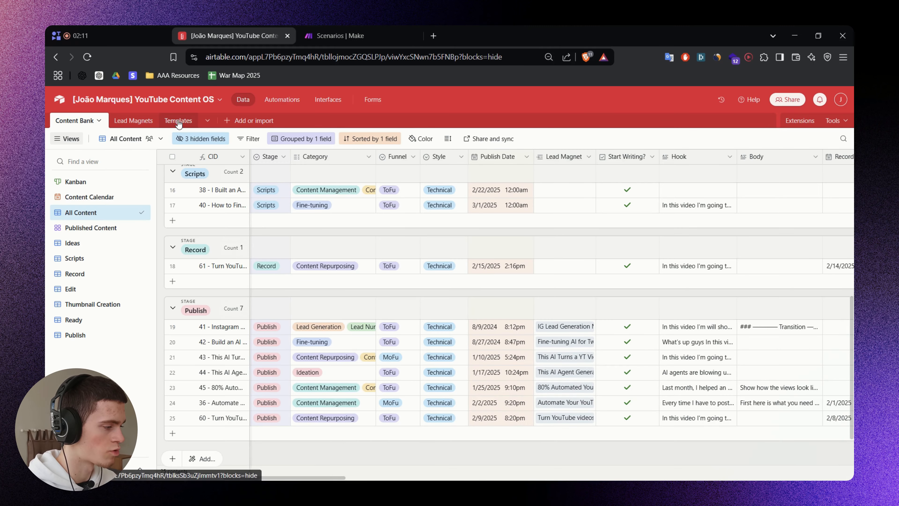
pyautogui.click(176, 120)
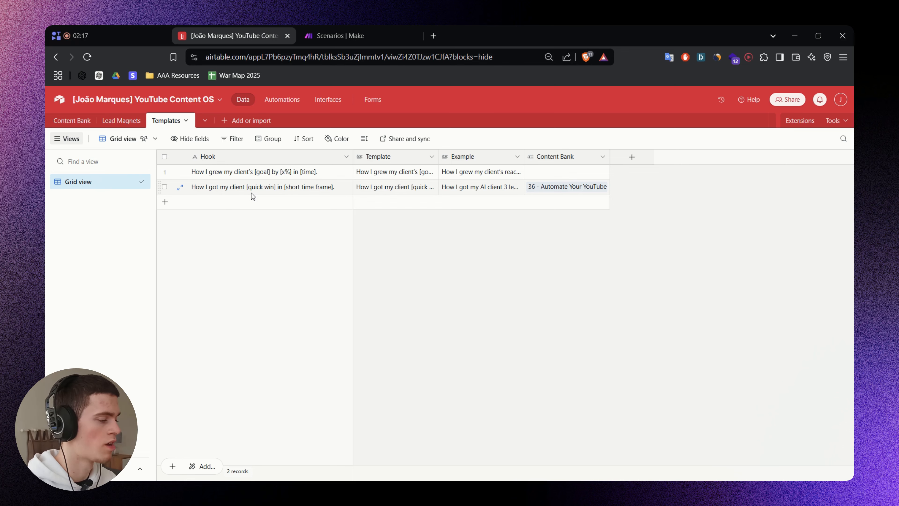
pyautogui.click(301, 174)
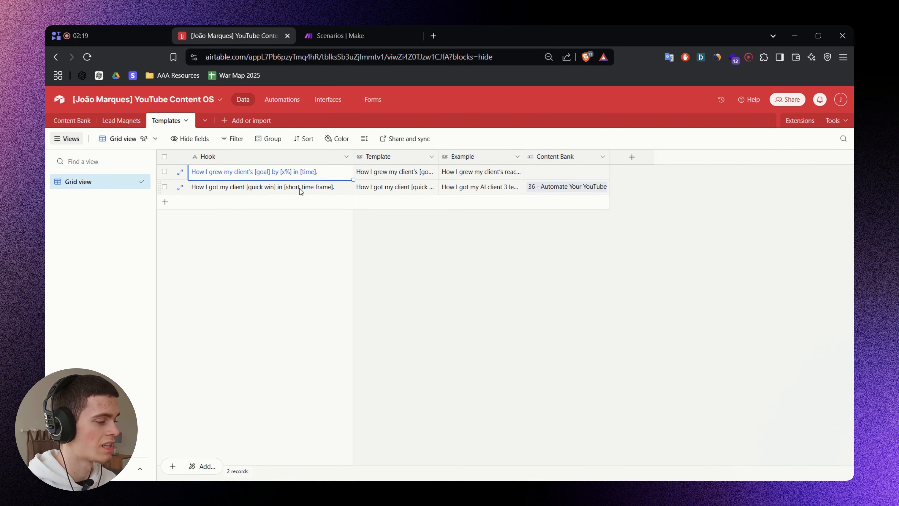
# Inspect the Template, Custom Instructions and LinkedIn Post fields of record 60 in the Content Bank table.
pyautogui.click(63, 122)
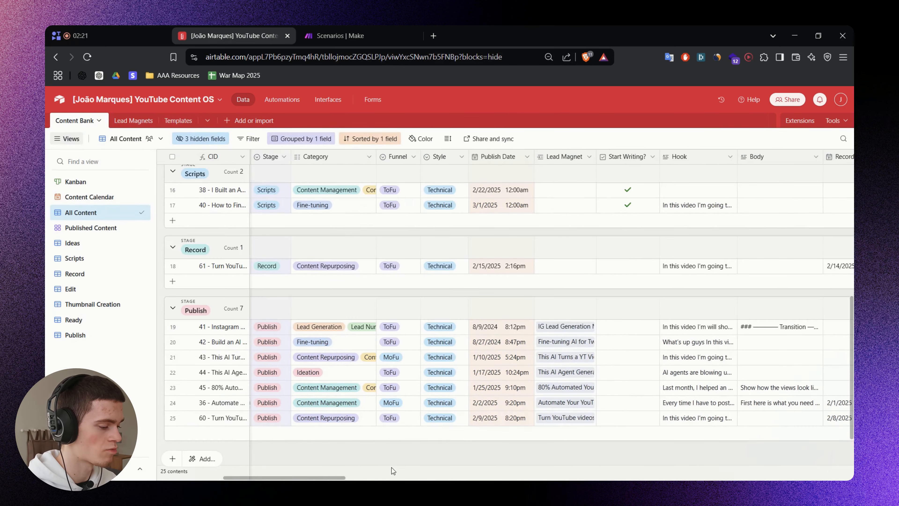
pyautogui.moveTo(342, 477); pyautogui.dragTo(849, 475)
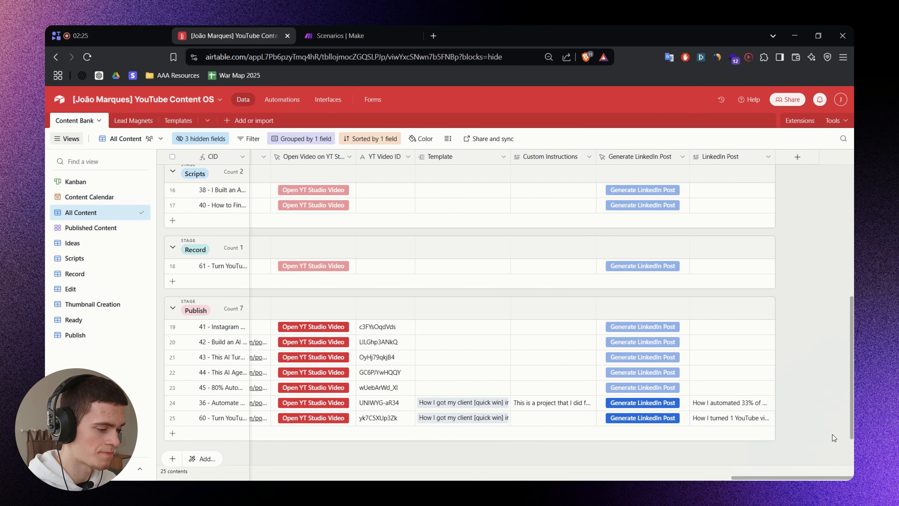
pyautogui.click(439, 419)
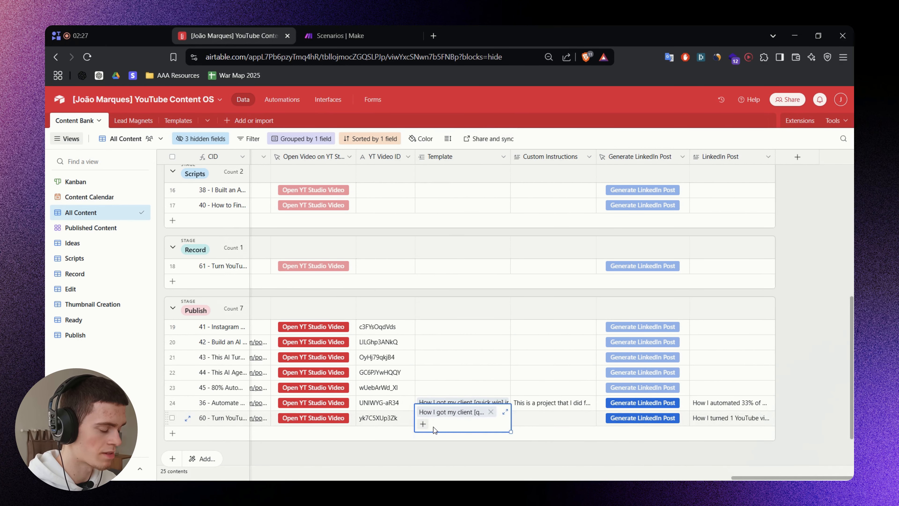
pyautogui.click(568, 423)
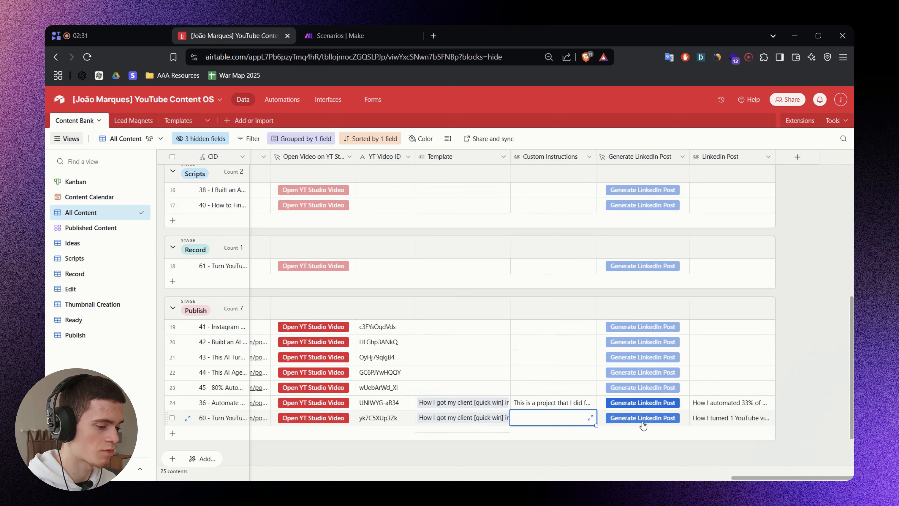
pyautogui.click(720, 419)
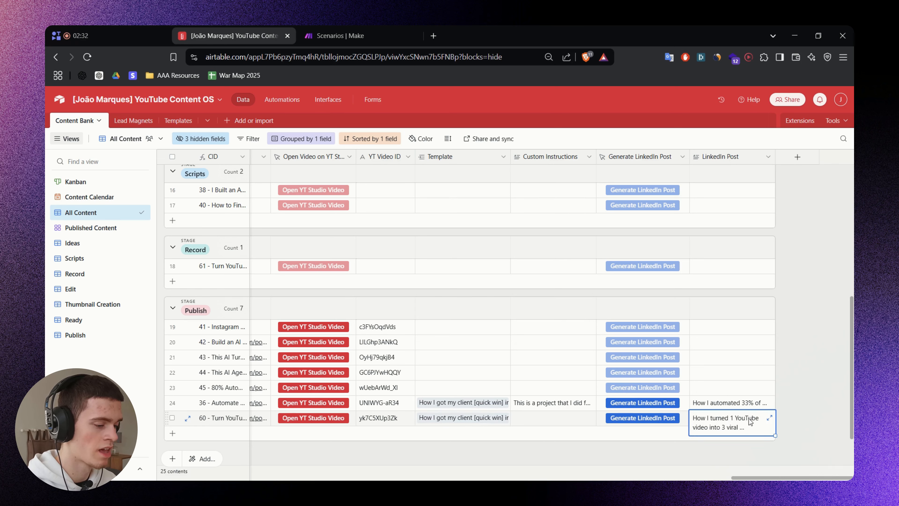
pyautogui.click(771, 423)
pyautogui.click(782, 357)
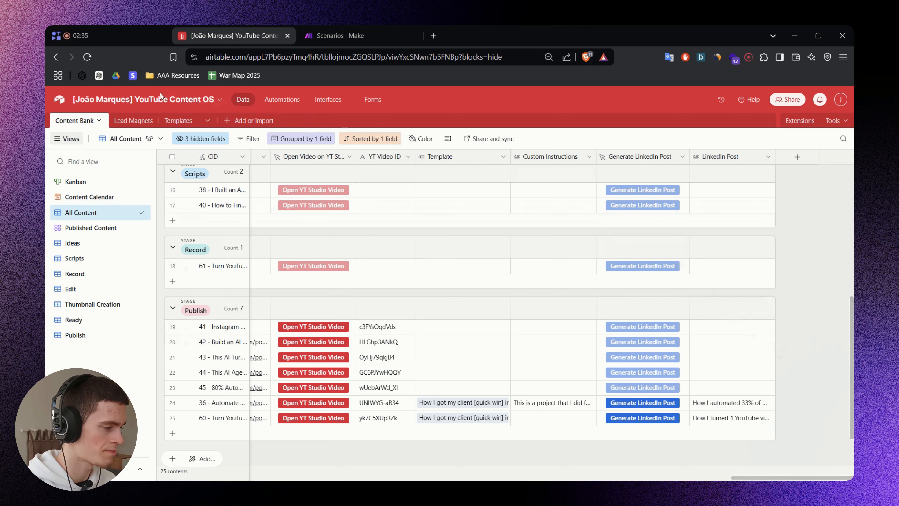
# Open the Templates table, examine the 15 IG Reel Script Templates on the planning board, and return to Airtable.
pyautogui.click(171, 122)
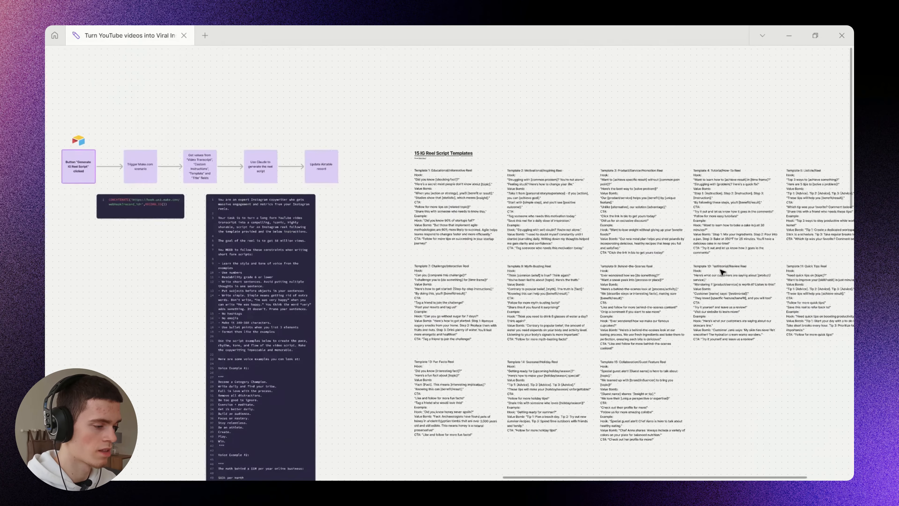
pyautogui.moveTo(722, 272); pyautogui.dragTo(471, 187)
pyautogui.scroll(1, 532, 218)
pyautogui.press('h')
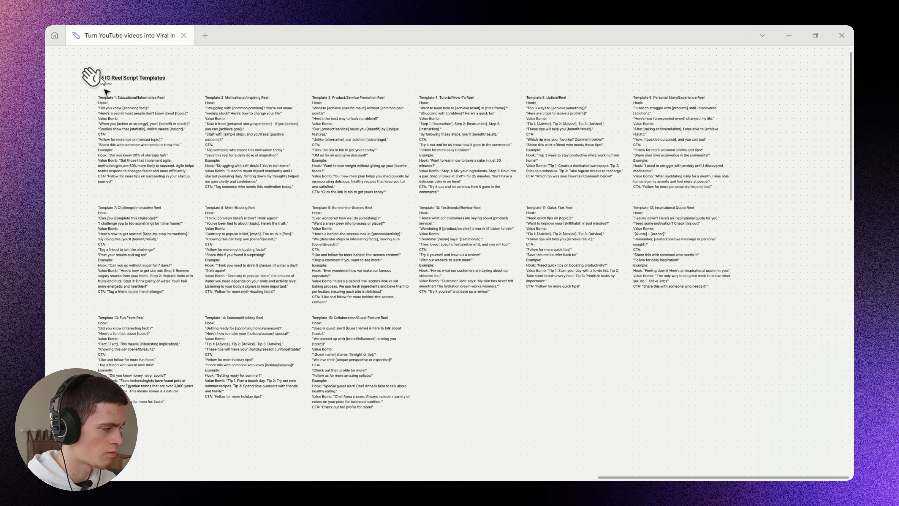
pyautogui.moveTo(313, 315); pyautogui.dragTo(621, 352)
pyautogui.hotkey('alt', 'Tab')
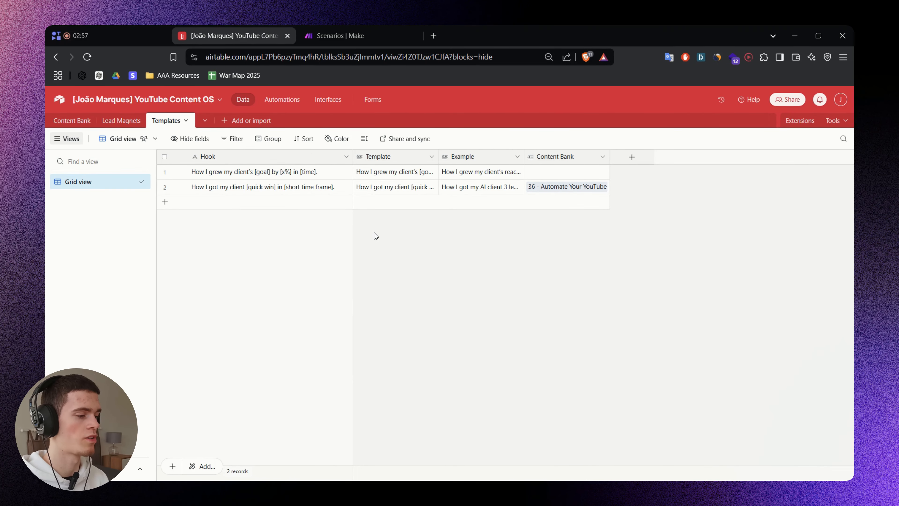
# Add a single-select field named Platform to the Templates table with the options LinkedIn and Instagram, colouring Instagram pink.
pyautogui.hotkey('alt', 'Tab')
pyautogui.hotkey('alt', 'Tab')
pyautogui.click(632, 157)
pyautogui.write('Platform')
pyautogui.click(656, 249)
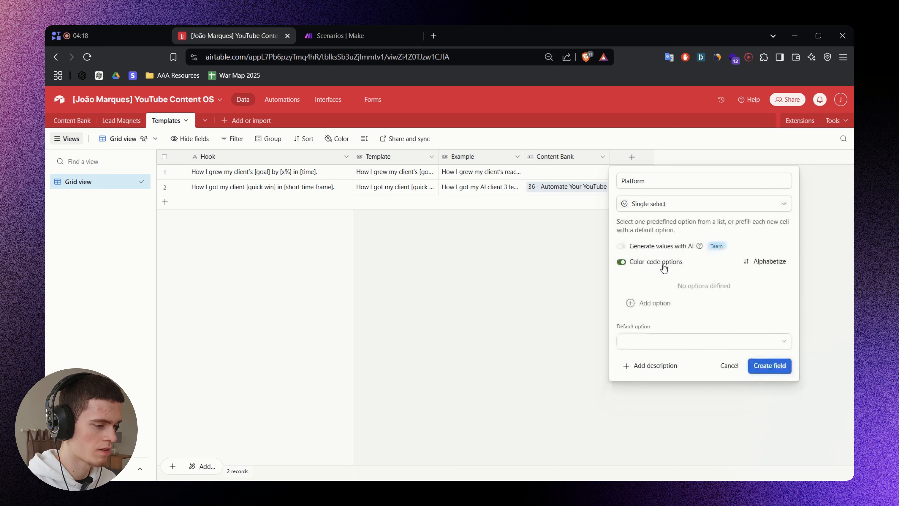
pyautogui.click(656, 303)
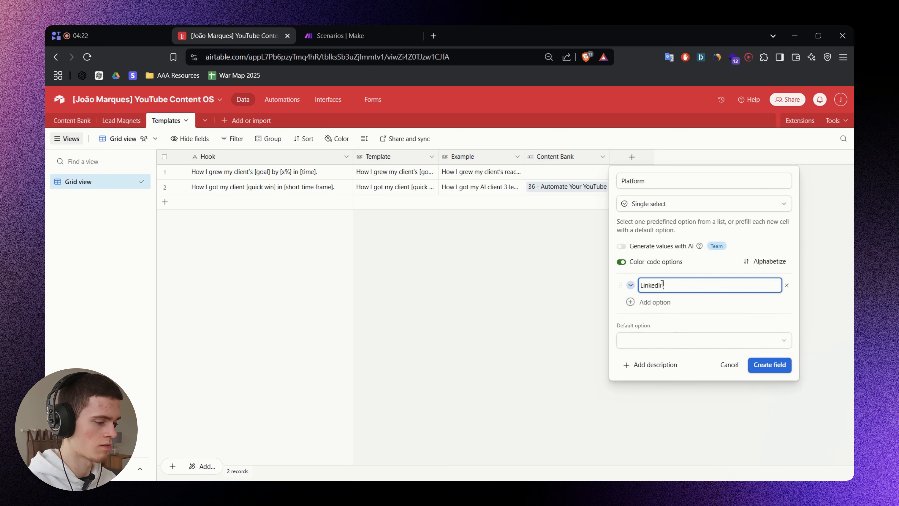
pyautogui.click(707, 302)
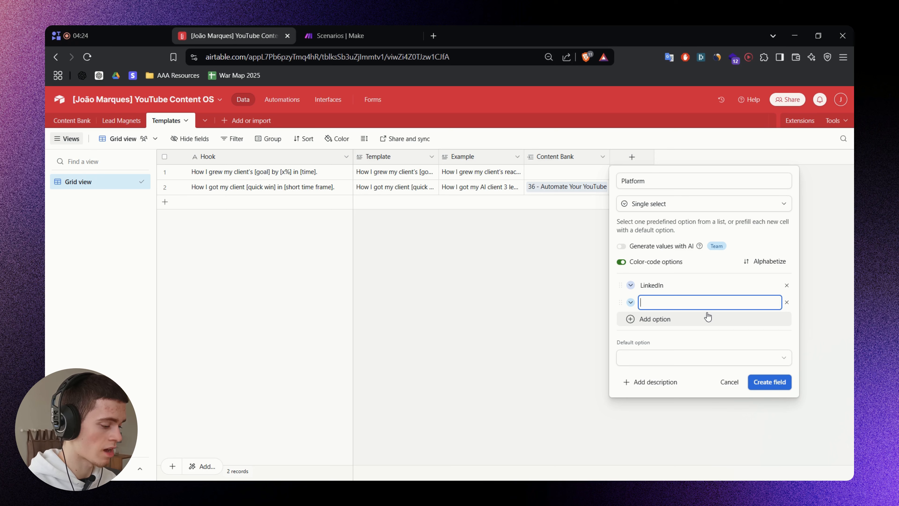
pyautogui.write('Imstagram')
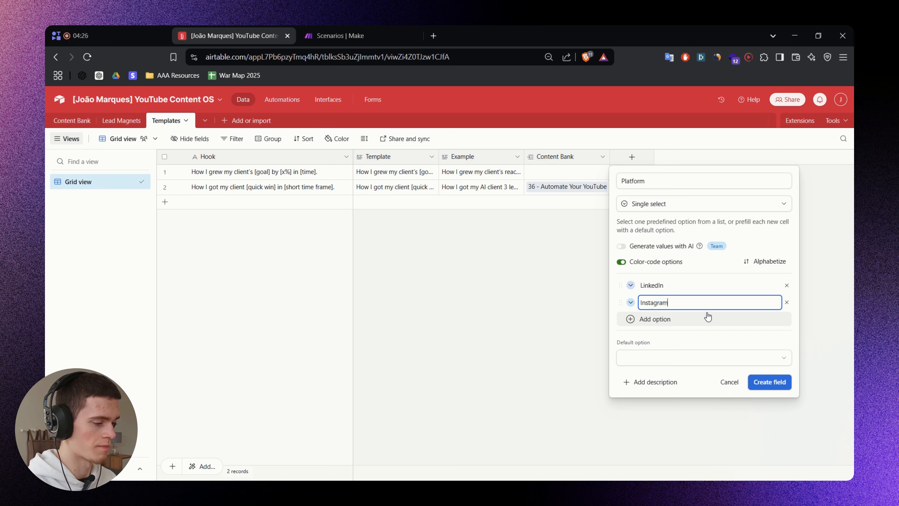
pyautogui.click(630, 302)
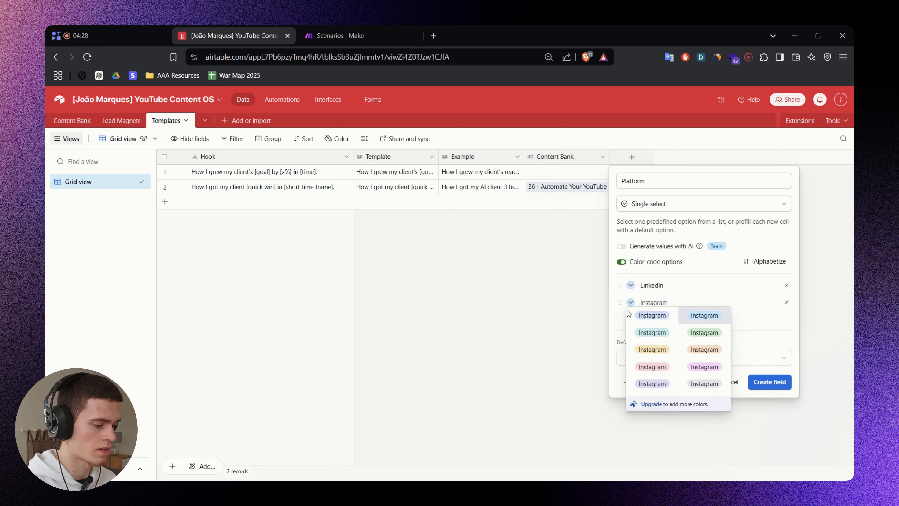
pyautogui.click(693, 371)
pyautogui.click(769, 382)
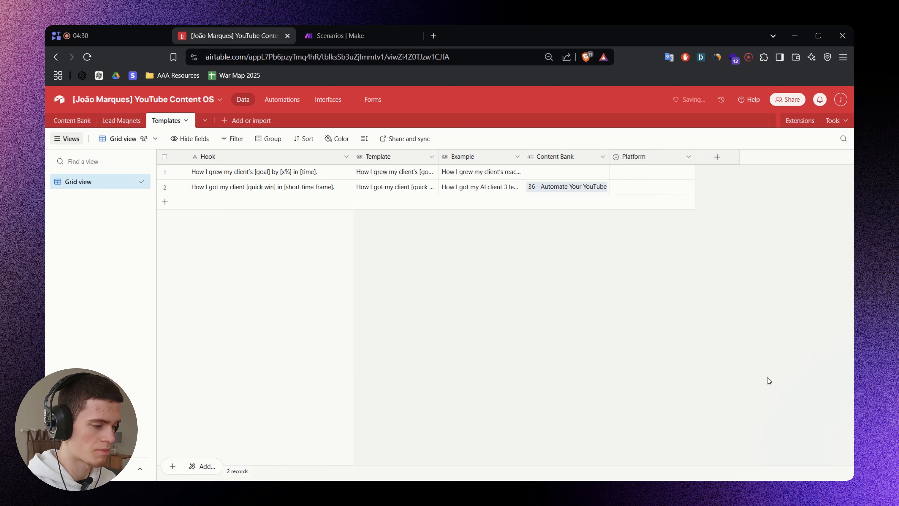
# Move the Platform field directly after Hook and set it to LinkedIn for both template records.
pyautogui.moveTo(637, 157); pyautogui.dragTo(356, 156)
pyautogui.doubleClick(392, 173)
pyautogui.click(371, 221)
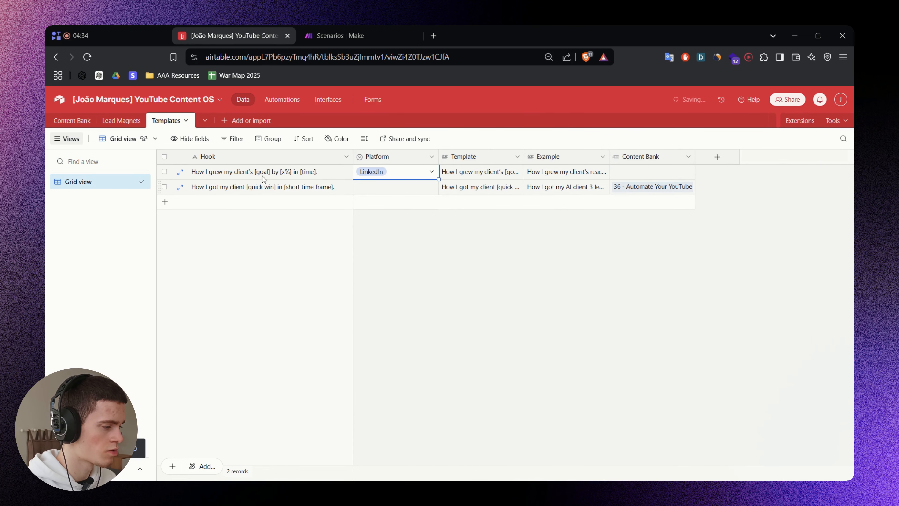
pyautogui.click(396, 193)
pyautogui.click(396, 194)
pyautogui.click(386, 237)
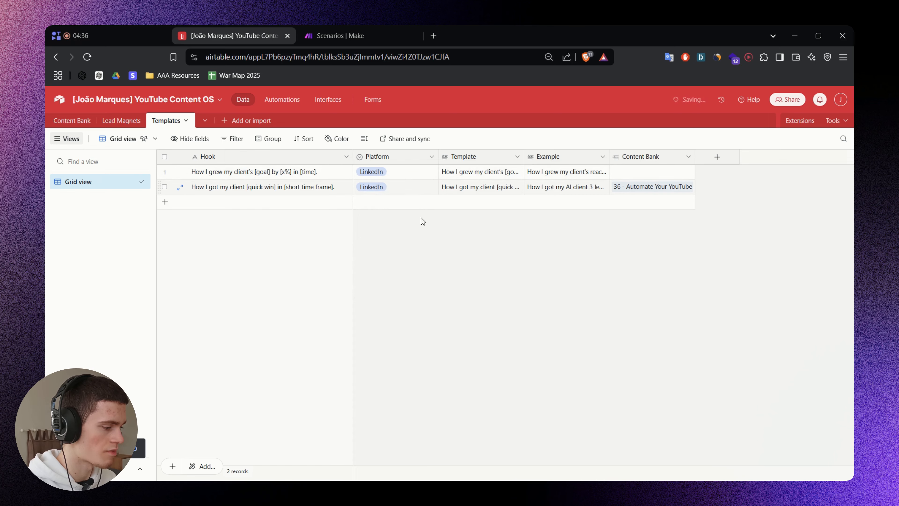
pyautogui.click(424, 206)
# Review the 15 IG Reel Script Templates on the planning board, and add an empty third record to the Airtable Templates table.
pyautogui.hotkey('alt', 'Tab')
pyautogui.moveTo(627, 270); pyautogui.dragTo(395, 249)
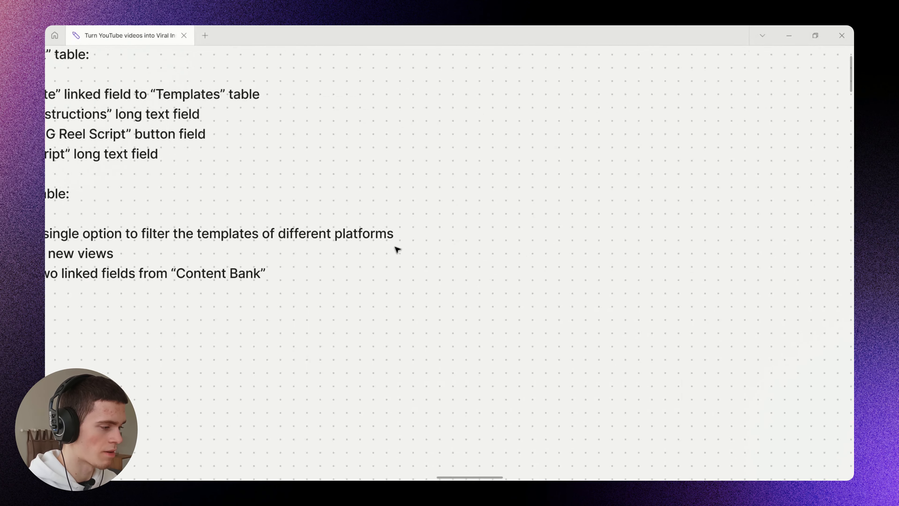
pyautogui.scroll(-5, 395, 247)
pyautogui.hscroll(15, 582, 268)
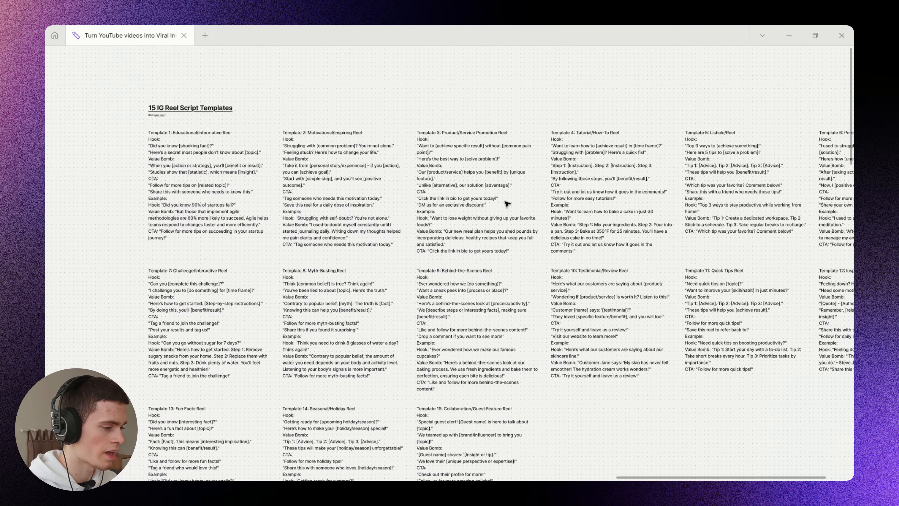
pyautogui.hotkey('alt', 'Tab')
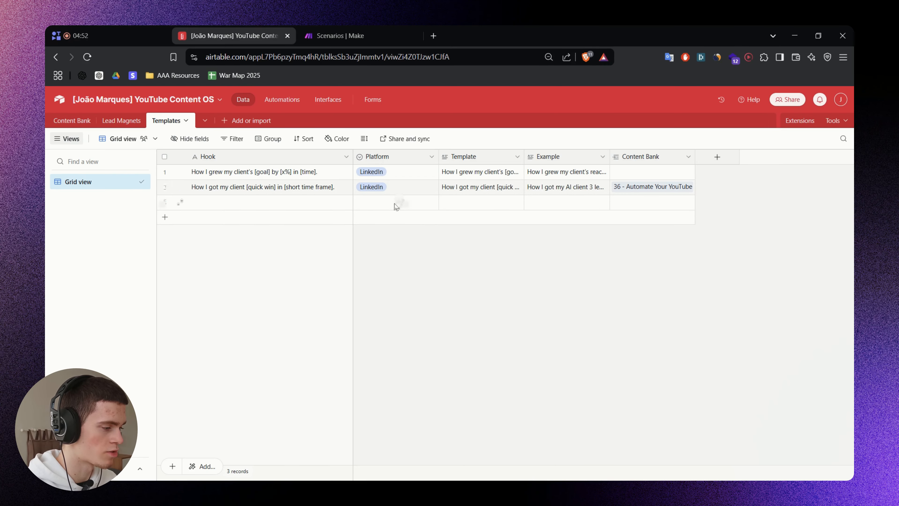
pyautogui.click(399, 203)
# Examine the Template, Custom Instructions, Generate LinkedIn Post and LinkedIn Post fields of the Content Bank table.
pyautogui.click(71, 122)
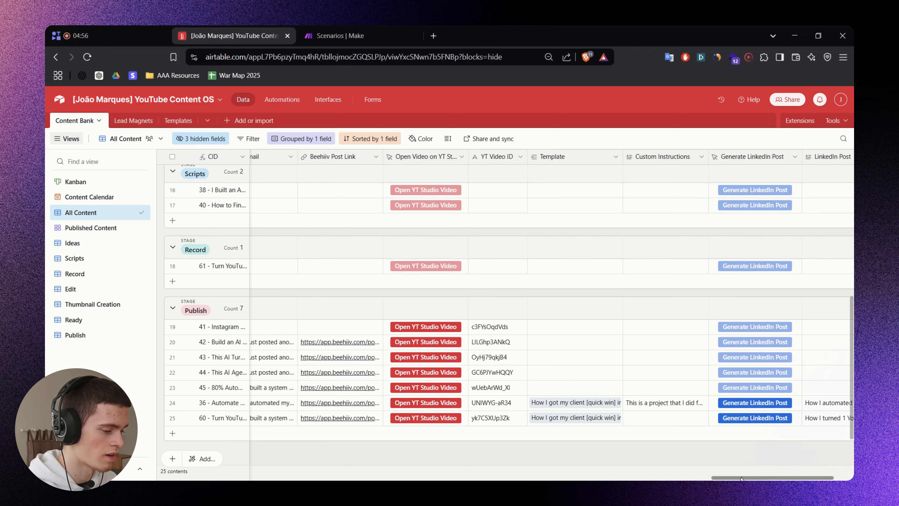
pyautogui.moveTo(743, 478); pyautogui.dragTo(783, 477)
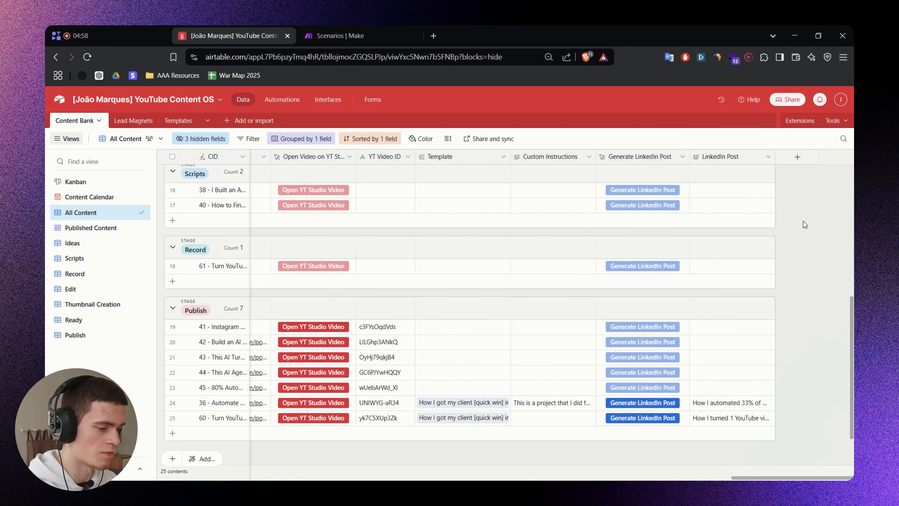
pyautogui.click(478, 391)
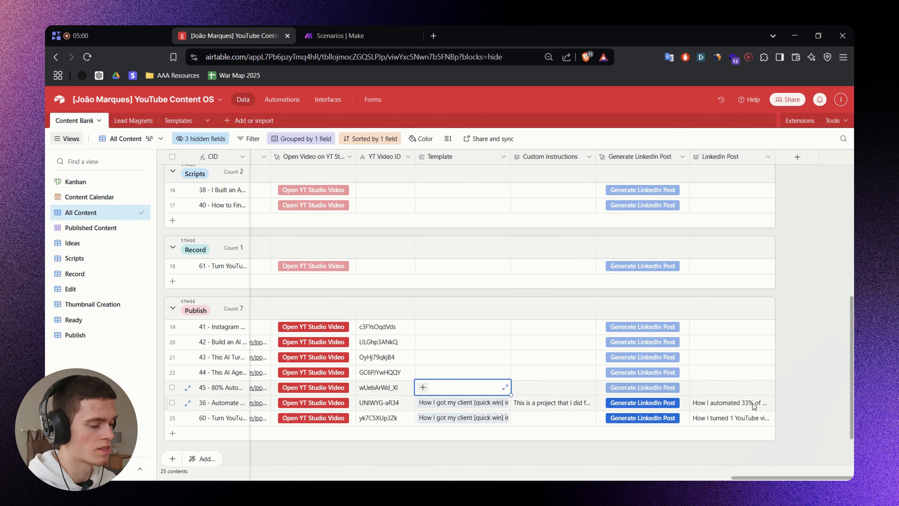
pyautogui.click(811, 387)
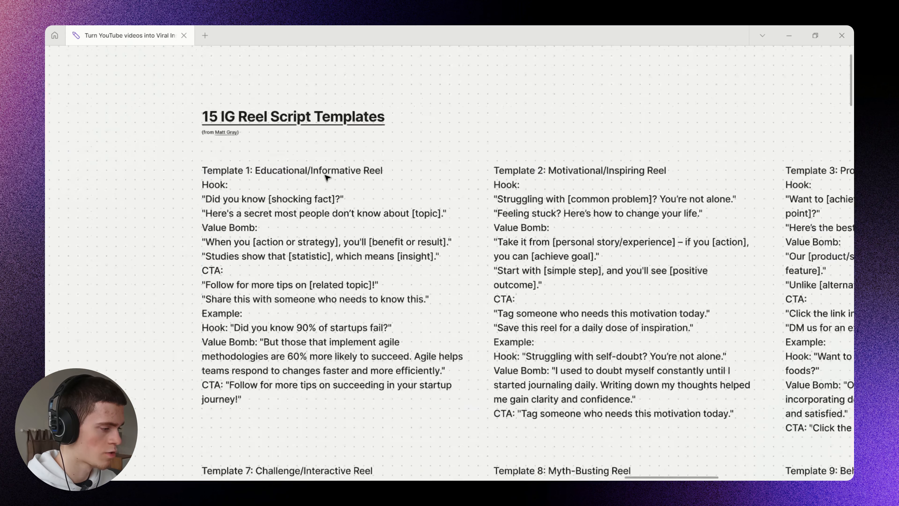
# Copy the title Educational/Informative Reel from Template 1 on the planning board into the third Templates record's Hook, with Platform set to Instagram.
pyautogui.click(253, 167)
pyautogui.click(252, 166)
pyautogui.keyDown('shift'); pyautogui.click(384, 170); pyautogui.keyUp('shift')
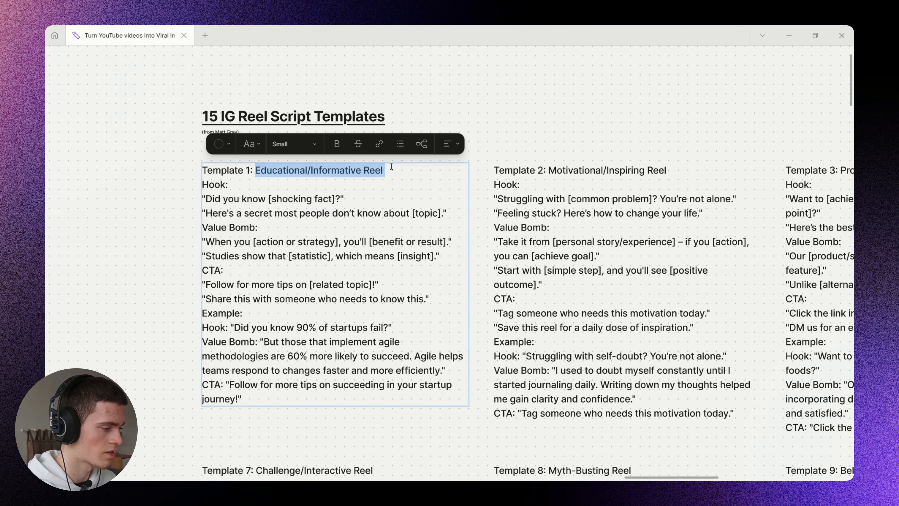
pyautogui.hotkey('ctrl', 'c')
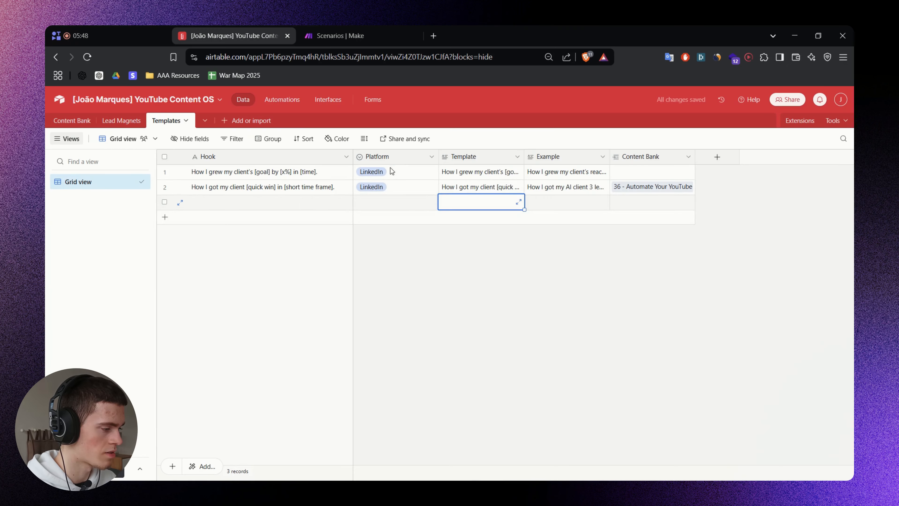
pyautogui.click(295, 208)
pyautogui.hotkey('ctrl', 'v')
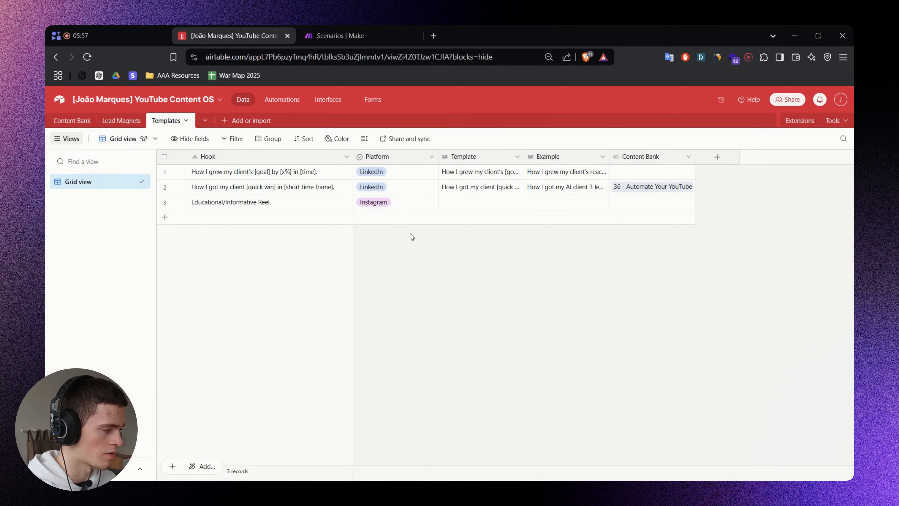
# Paste Template 1's hook, value bomb, CTA and example text into the Template field of the Educational/Informative Reel record.
pyautogui.click(460, 208)
pyautogui.click(518, 201)
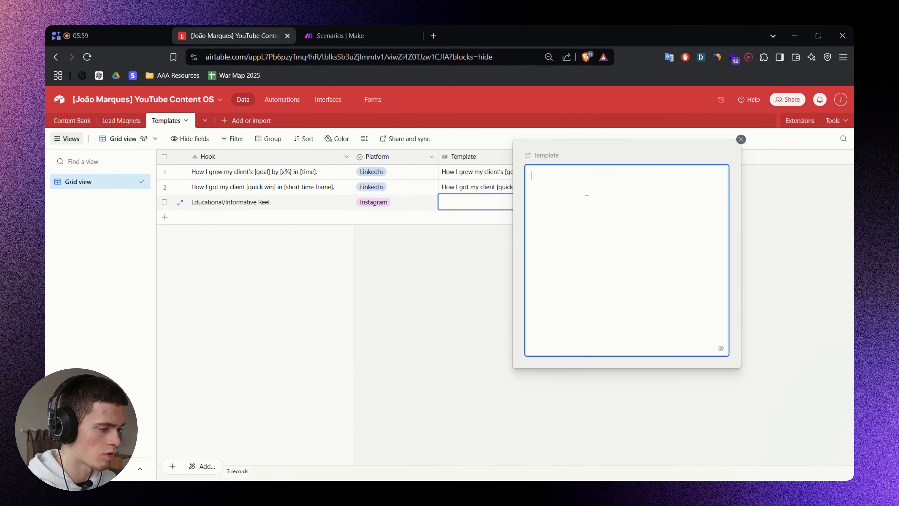
pyautogui.hotkey('ctrl', 'v')
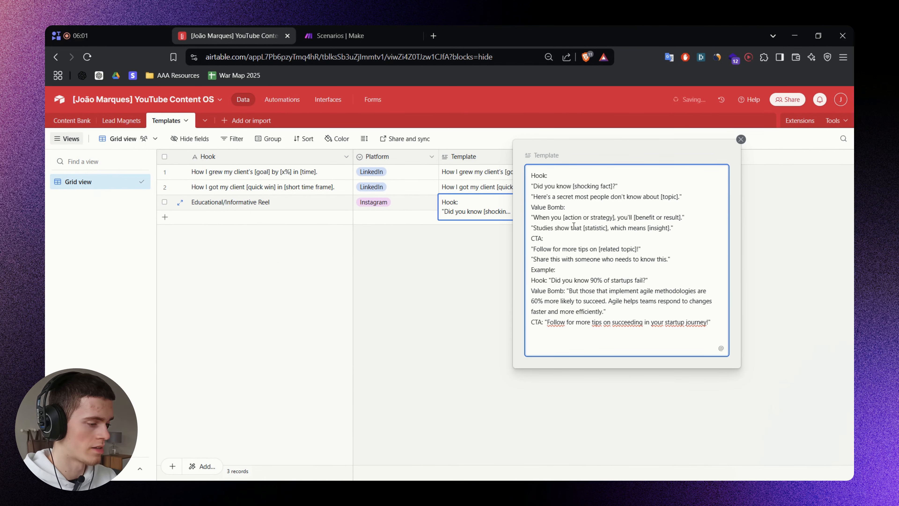
pyautogui.press('Escape')
# Compare Template 1's title on the planning board with the Hook column of the Templates table.
pyautogui.hotkey('alt', 'Tab')
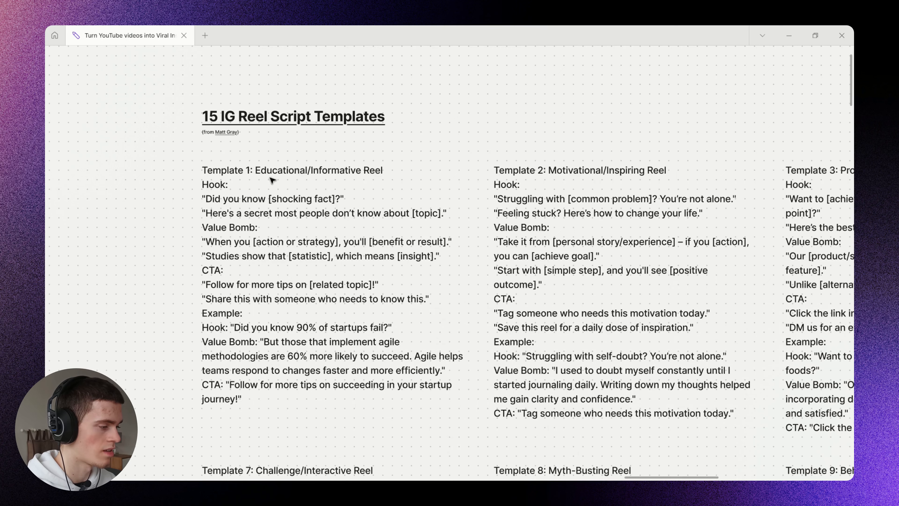
pyautogui.hotkey('alt', 'Tab')
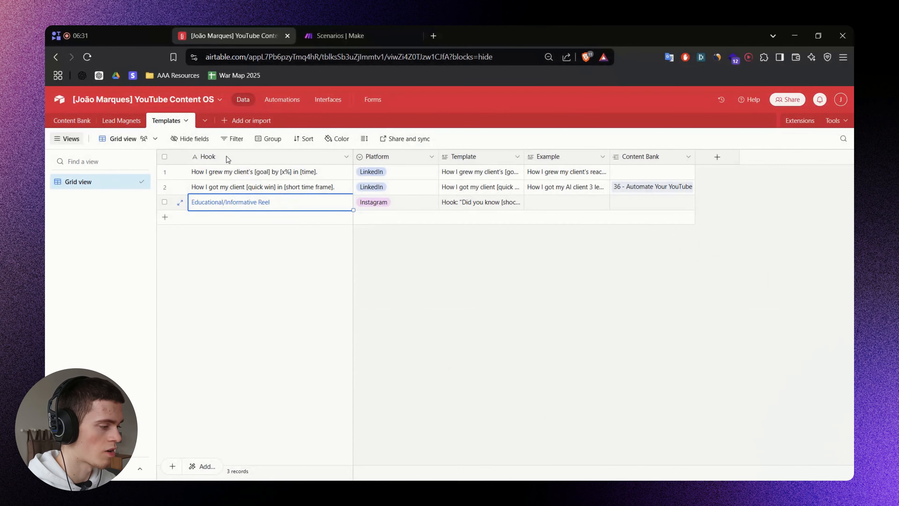
pyautogui.click(227, 159)
pyautogui.click(427, 260)
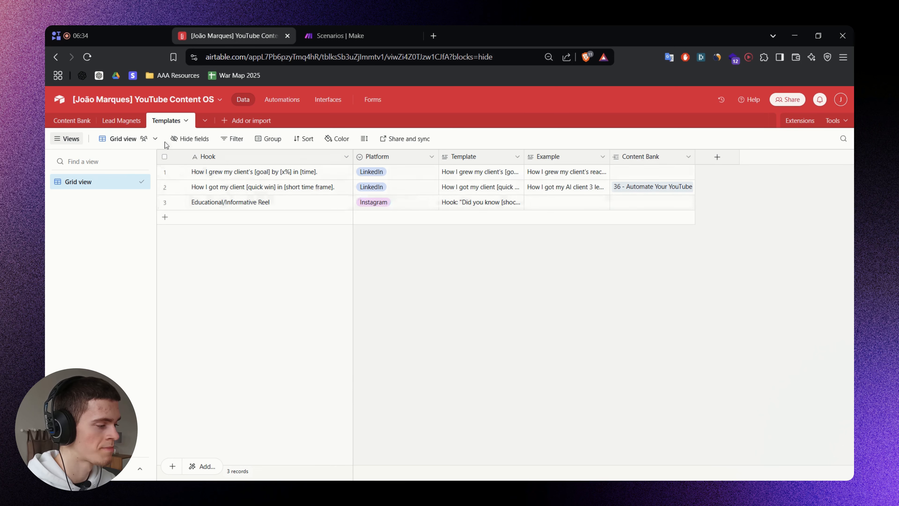
# Check which templates can be linked in the Template field of Content Bank record 45, and return to the Templates table.
pyautogui.click(72, 120)
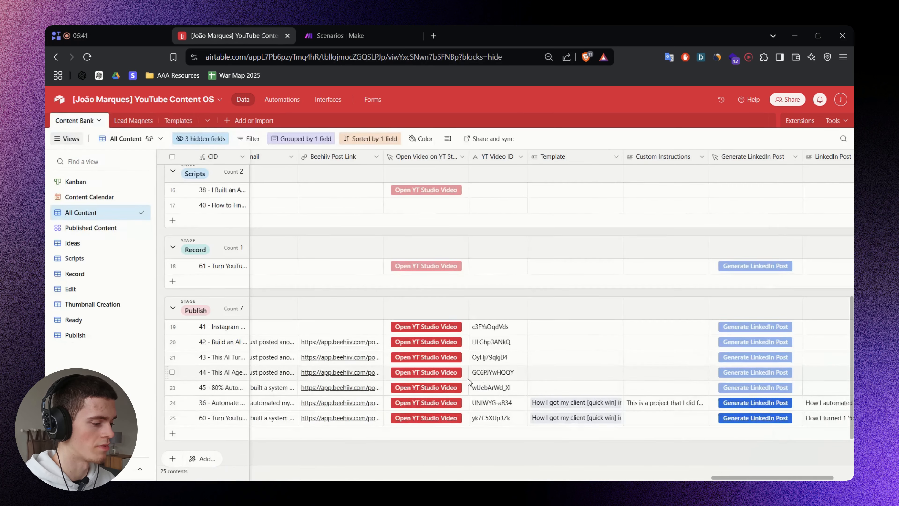
pyautogui.click(549, 388)
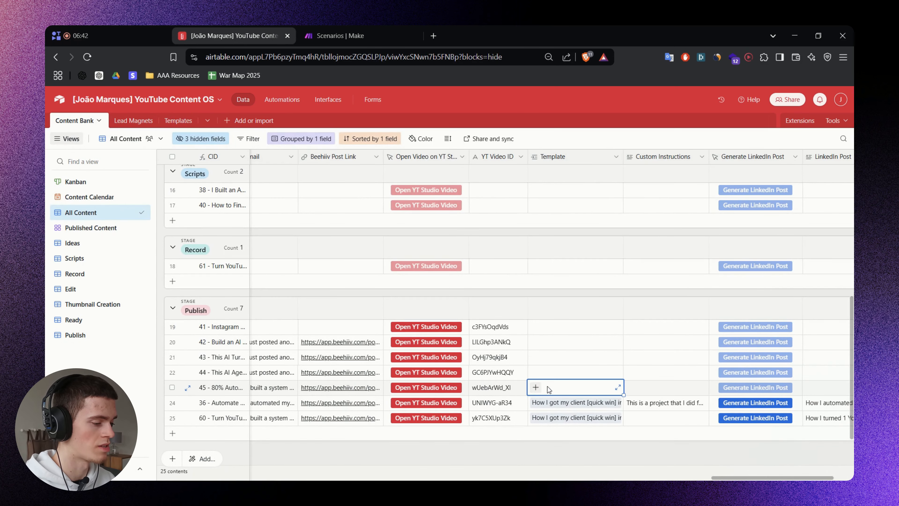
pyautogui.click(535, 387)
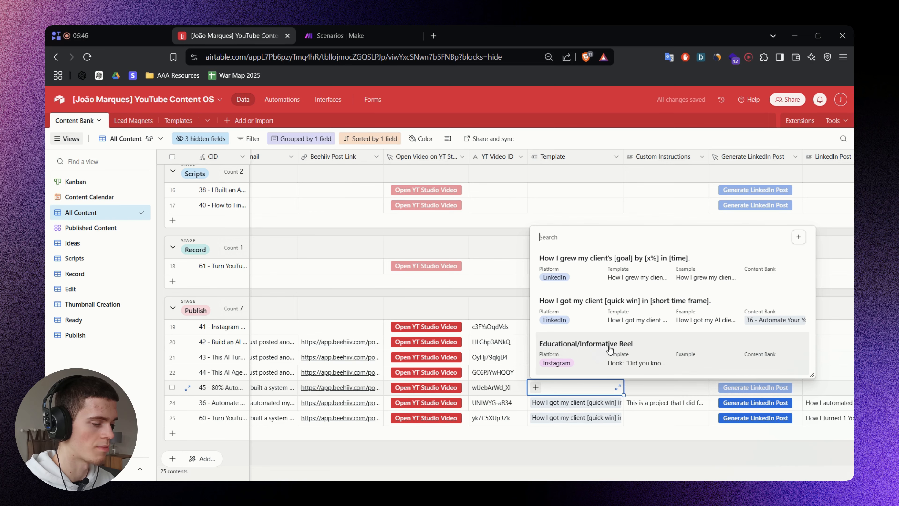
pyautogui.click(148, 122)
pyautogui.click(174, 121)
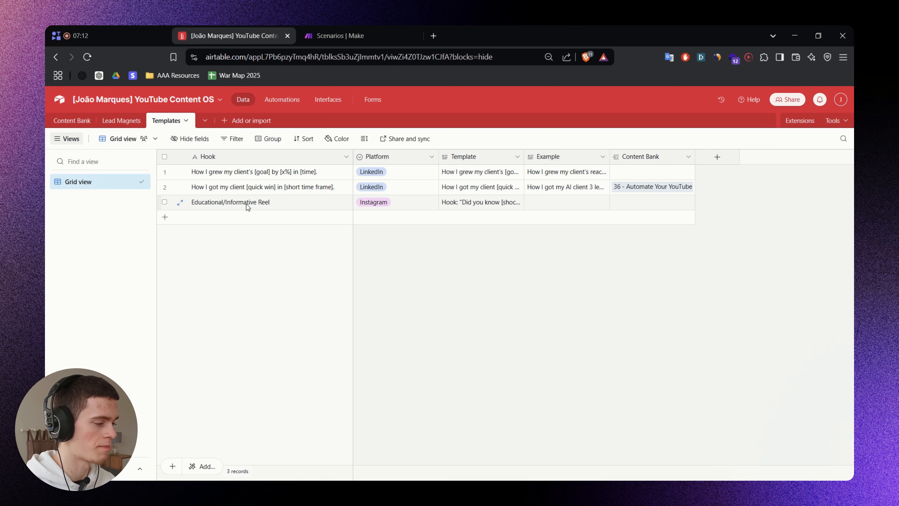
# Add an empty fourth record to the Templates table and review the Educational/Informative Reel record's Template text and Example field.
pyautogui.click(243, 208)
pyautogui.click(253, 218)
pyautogui.click(273, 201)
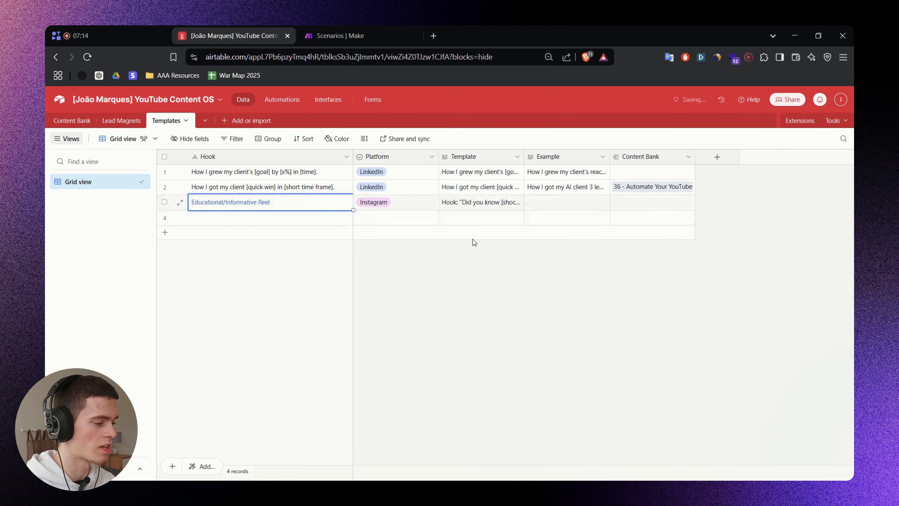
pyautogui.doubleClick(473, 206)
pyautogui.click(517, 201)
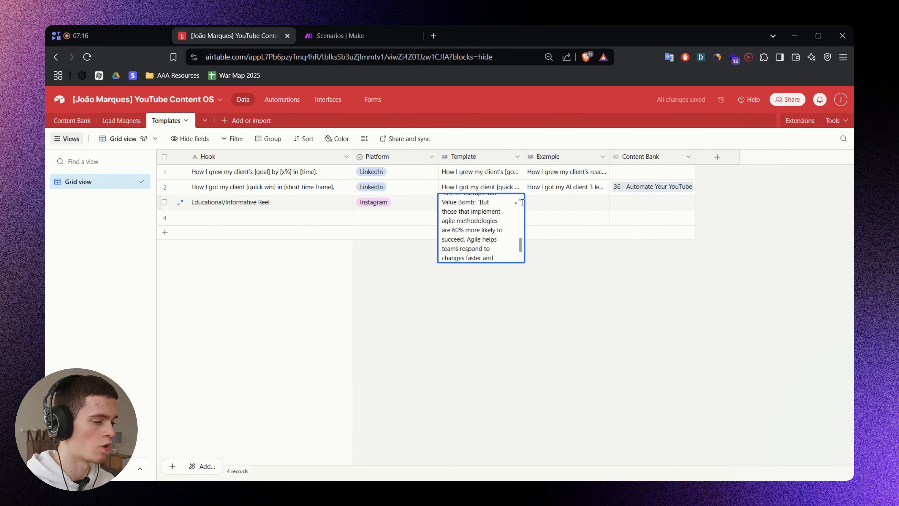
pyautogui.click(454, 283)
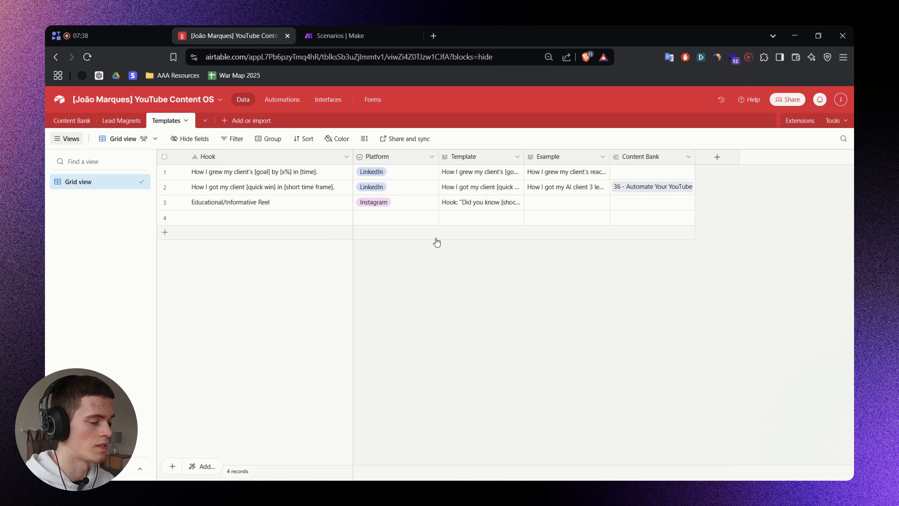
pyautogui.click(567, 206)
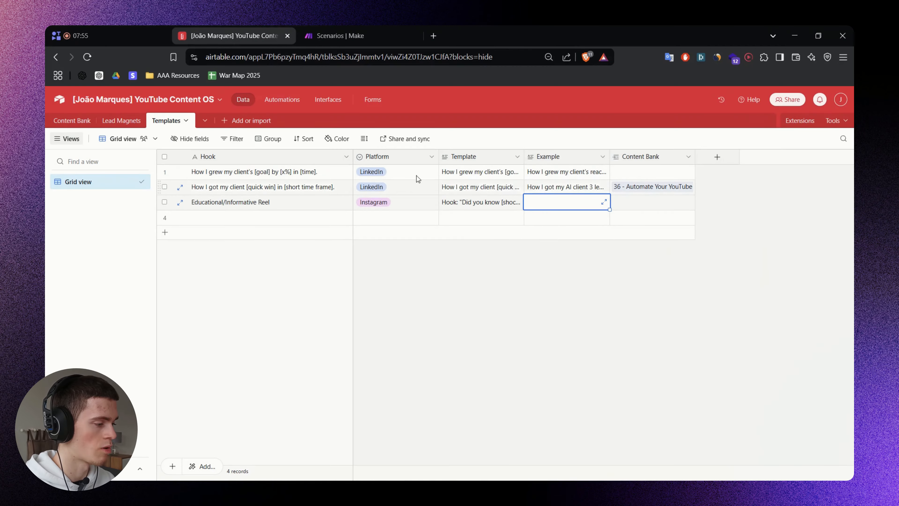
pyautogui.click(531, 324)
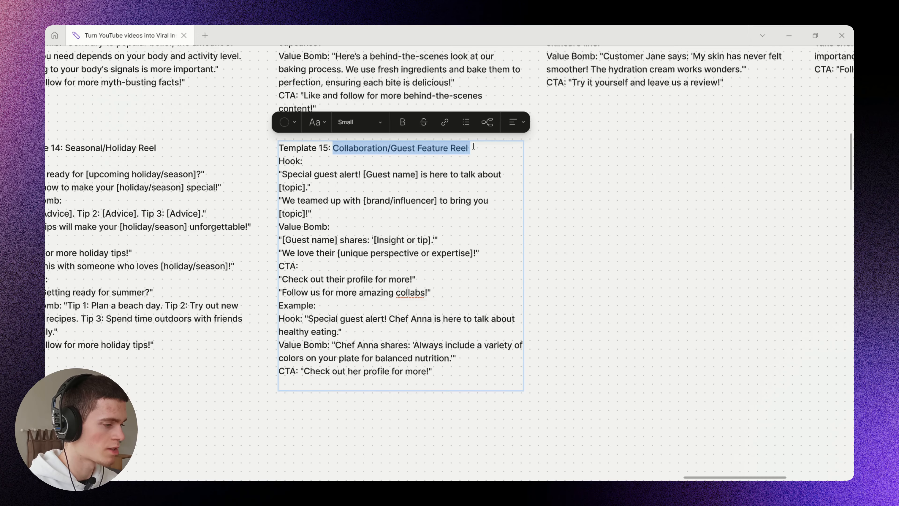
# Add record 17 to the Templates table with the Hook Collaboration/Guest Feature Reel and the Platform Instagram.
pyautogui.hotkey('alt', 'Tab')
pyautogui.click(285, 411)
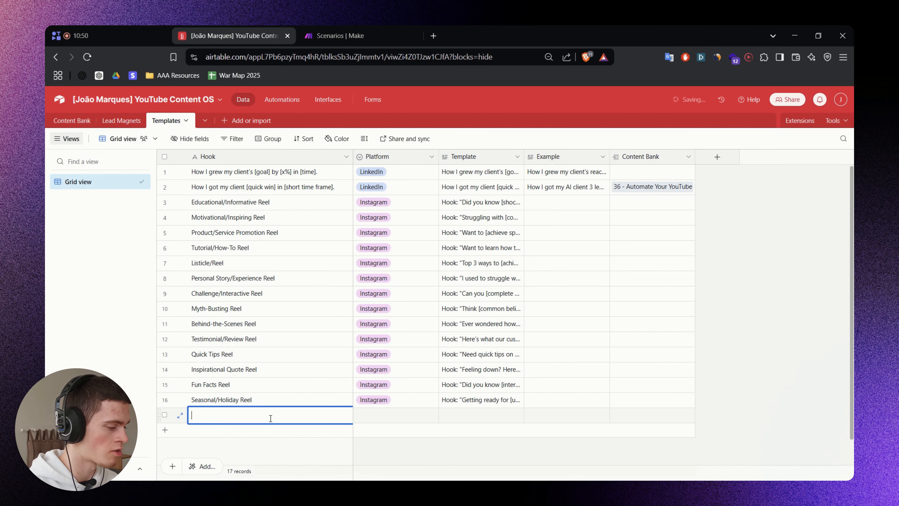
pyautogui.write('Collaboration/Guest Feature Reel')
pyautogui.press('Escape')
pyautogui.doubleClick(403, 418)
# Copy Template 15's hook, value bomb, CTA and example text from the planning board into the Collaboration/Guest Feature Reel record's Template field.
pyautogui.hotkey('alt', 'Tab')
pyautogui.scroll(2, 445, 183)
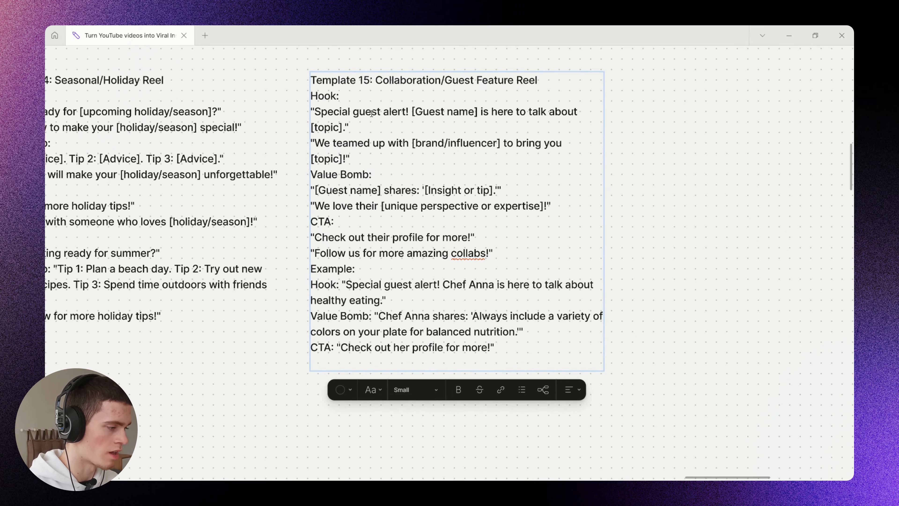
pyautogui.click(367, 96)
pyautogui.press('Home')
pyautogui.hotkey('ctrl', 'shift', 'End')
pyautogui.hotkey('alt', 'Tab')
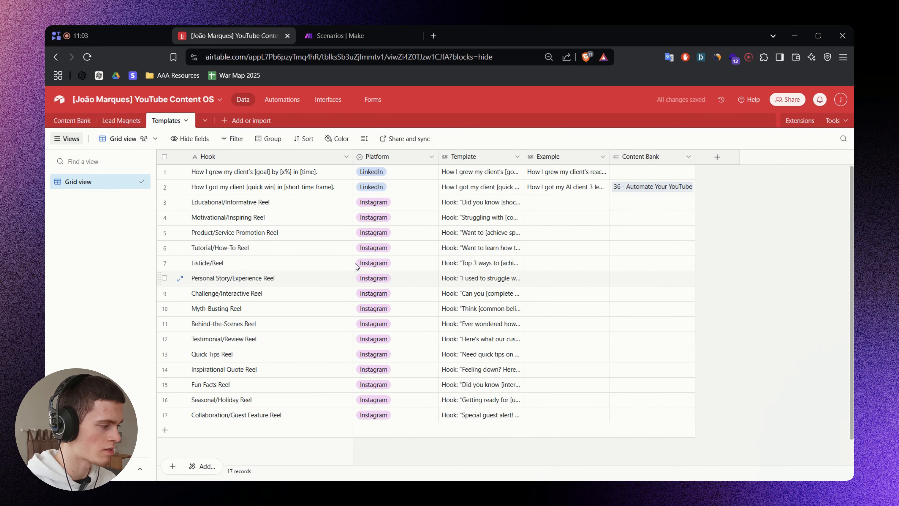
# Look over the Hook names of the Instagram reel templates in the Templates table.
pyautogui.click(260, 207)
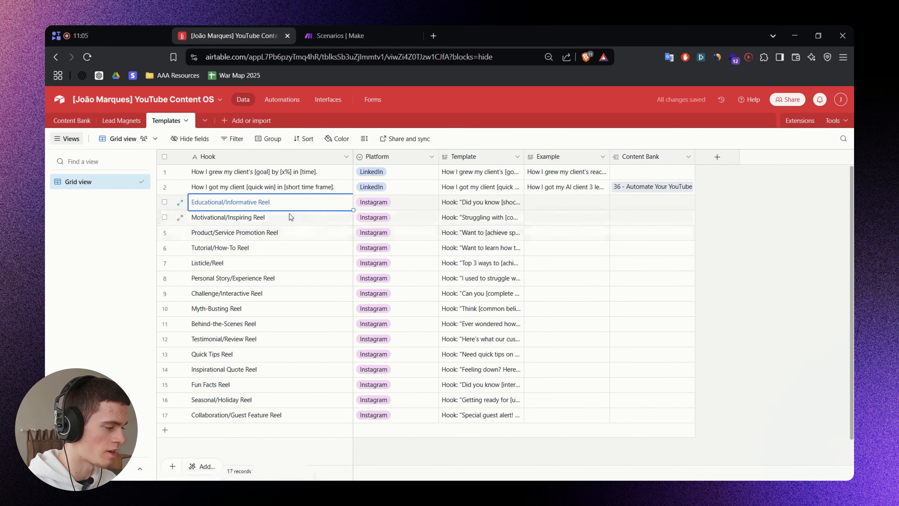
pyautogui.click(286, 221)
pyautogui.click(287, 236)
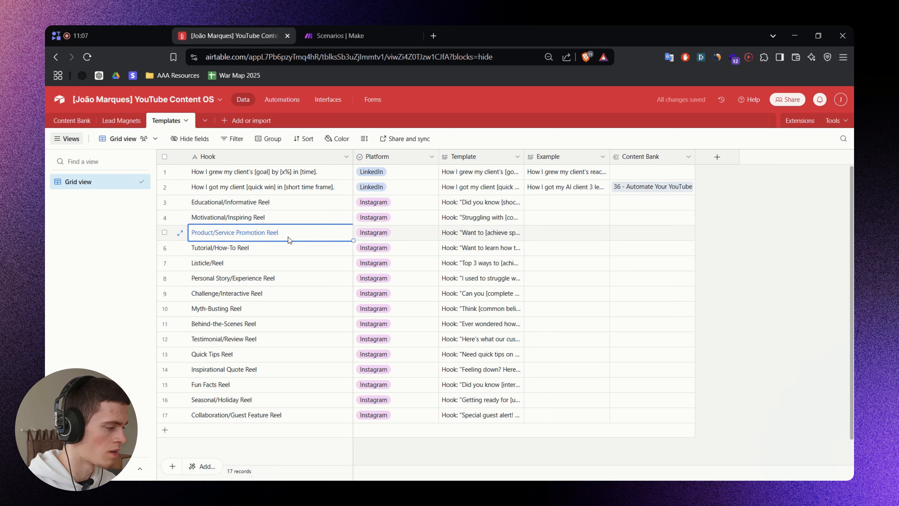
pyautogui.click(282, 283)
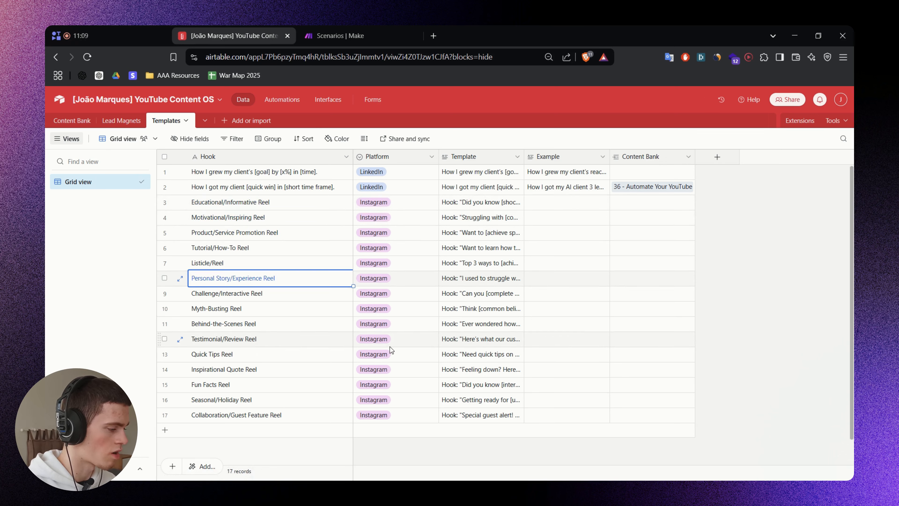
pyautogui.click(756, 282)
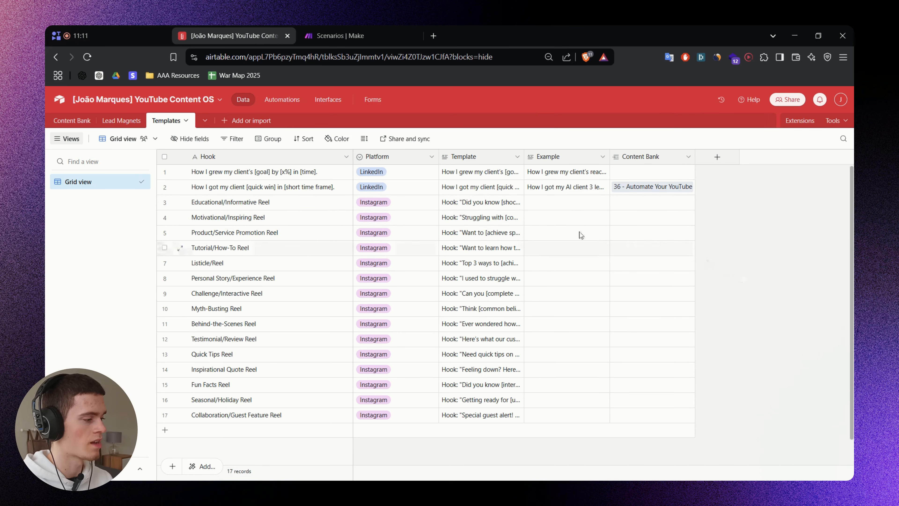
# Rename the Templates table's grid view as LinkedIn Templates.
pyautogui.doubleClick(93, 182)
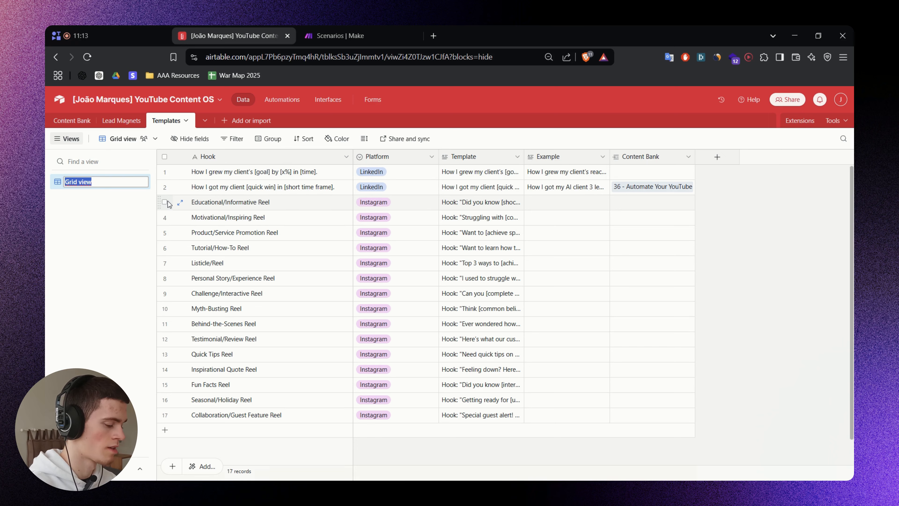
pyautogui.write('Lin')
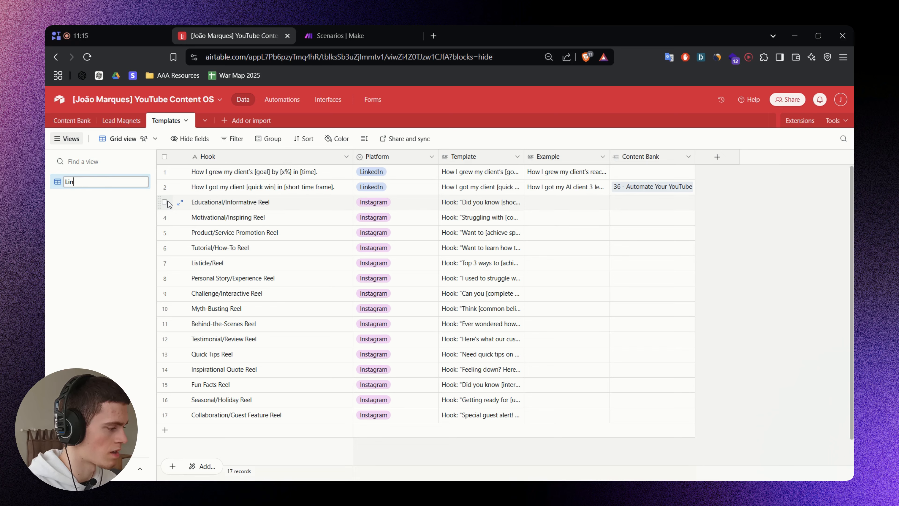
pyautogui.write('kedIN T')
pyautogui.press('BackSpace')
pyautogui.press('BackSpace')
pyautogui.press('BackSpace')
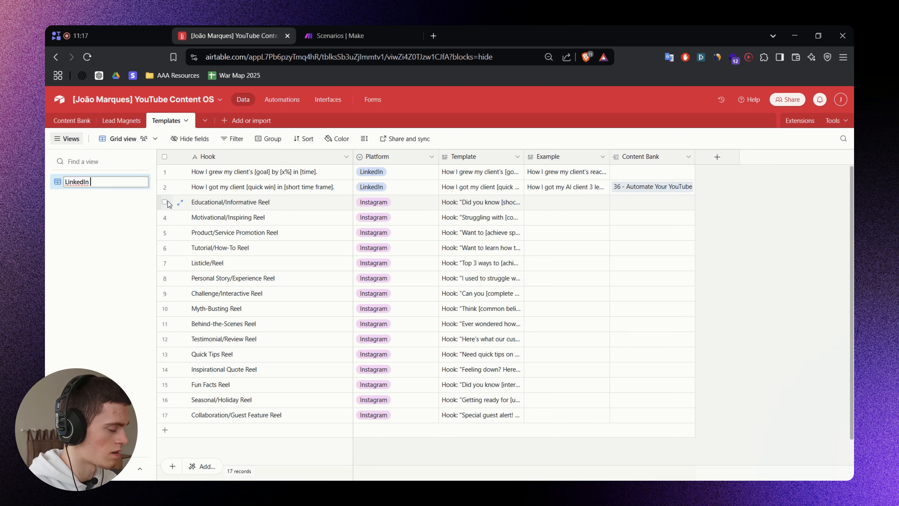
pyautogui.write('n Templates')
pyautogui.press('Return')
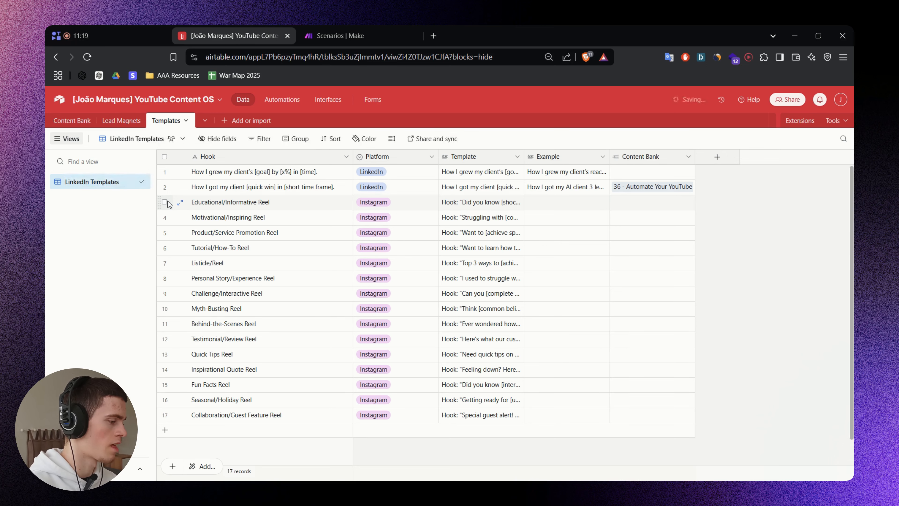
# Filter the LinkedIn Templates view to records whose Platform is LinkedIn.
pyautogui.click(260, 138)
pyautogui.click(275, 174)
pyautogui.click(308, 174)
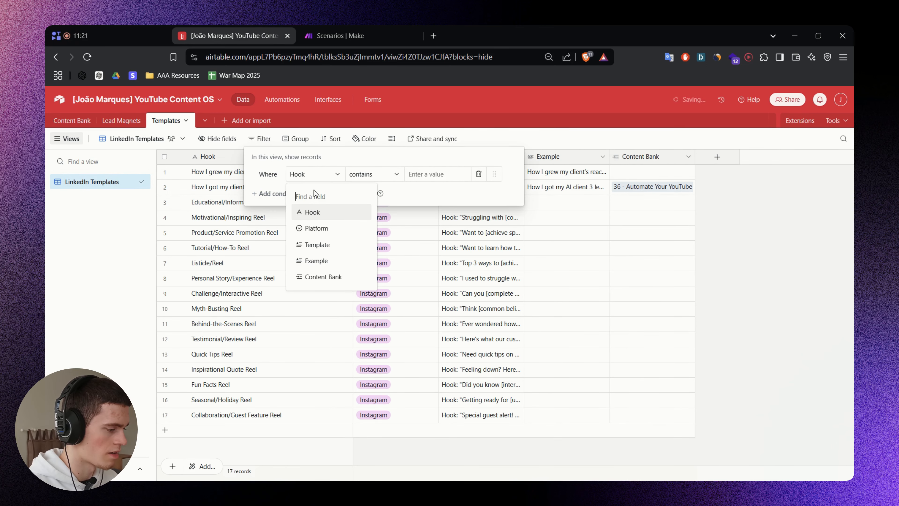
pyautogui.click(312, 226)
pyautogui.click(431, 175)
pyautogui.click(429, 213)
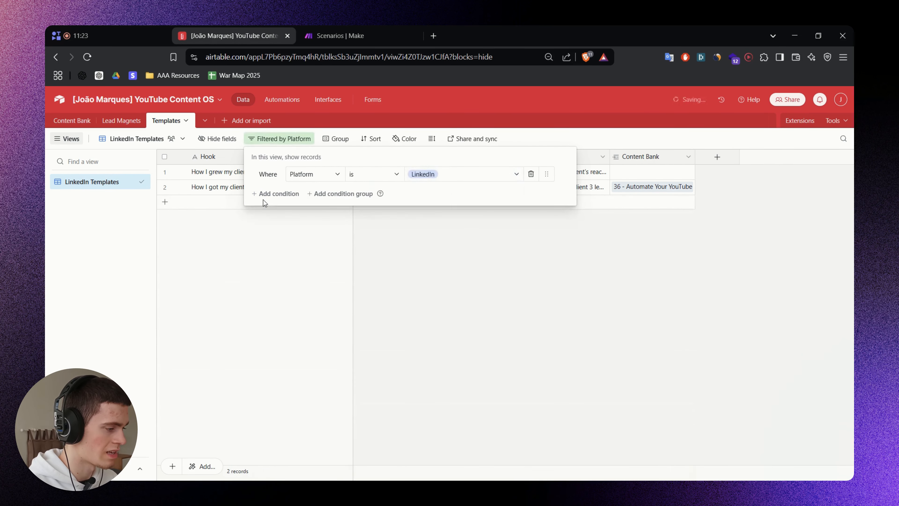
pyautogui.click(137, 232)
# Duplicate the LinkedIn Templates view and name the copy Instagram Templates.
pyautogui.click(131, 182)
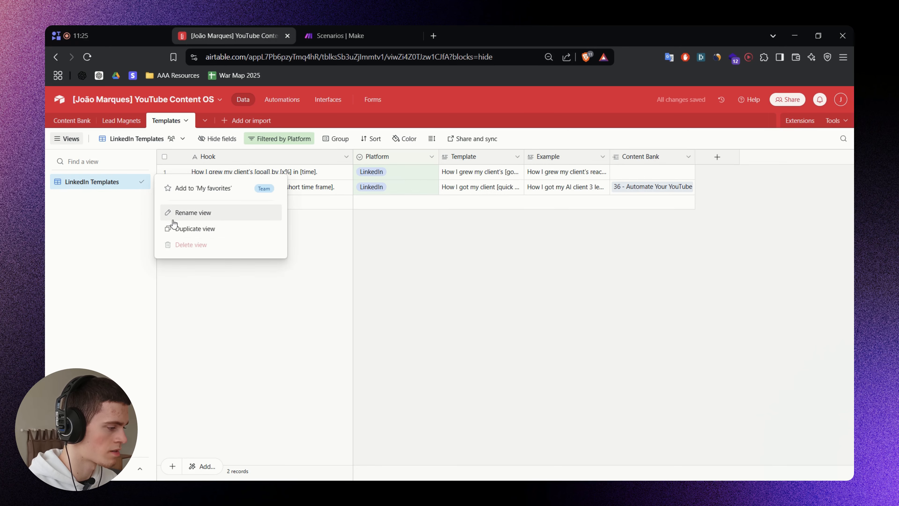
pyautogui.click(169, 229)
pyautogui.doubleClick(79, 196)
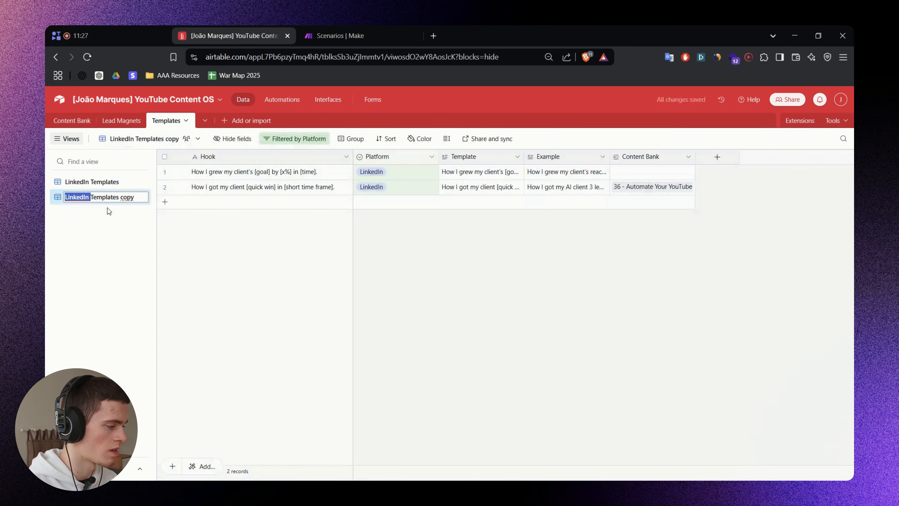
pyautogui.write('Instag')
pyautogui.write('ram')
pyautogui.press('End')
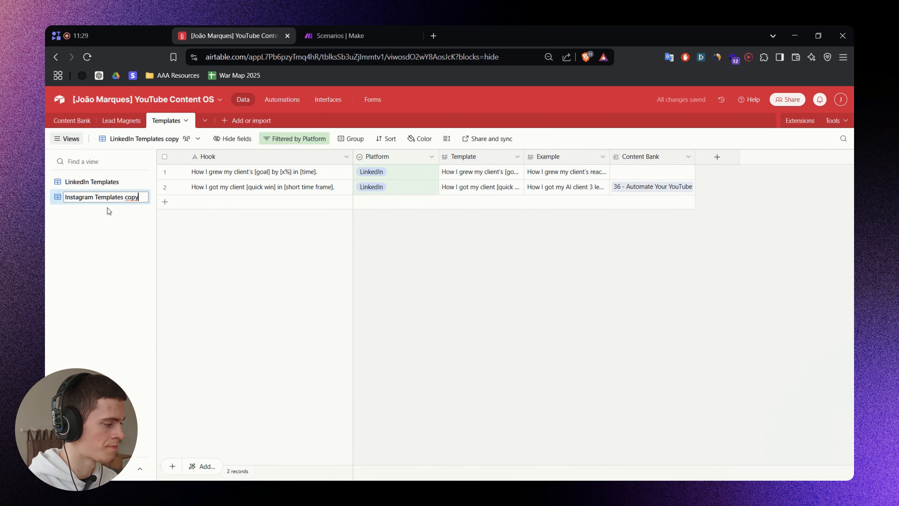
pyautogui.press('BackSpace')
pyautogui.press('Return')
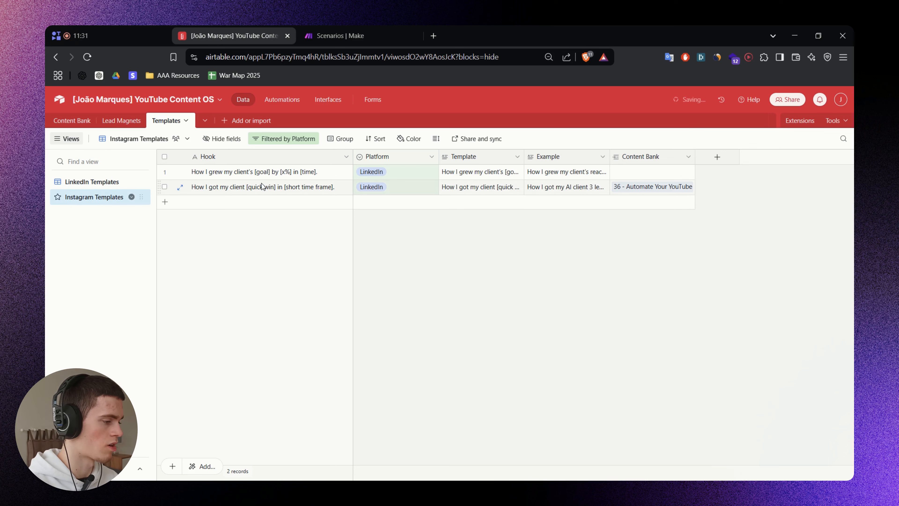
# Change the Instagram Templates view's filter so that Platform is Instagram.
pyautogui.click(274, 142)
pyautogui.click(423, 172)
pyautogui.click(437, 230)
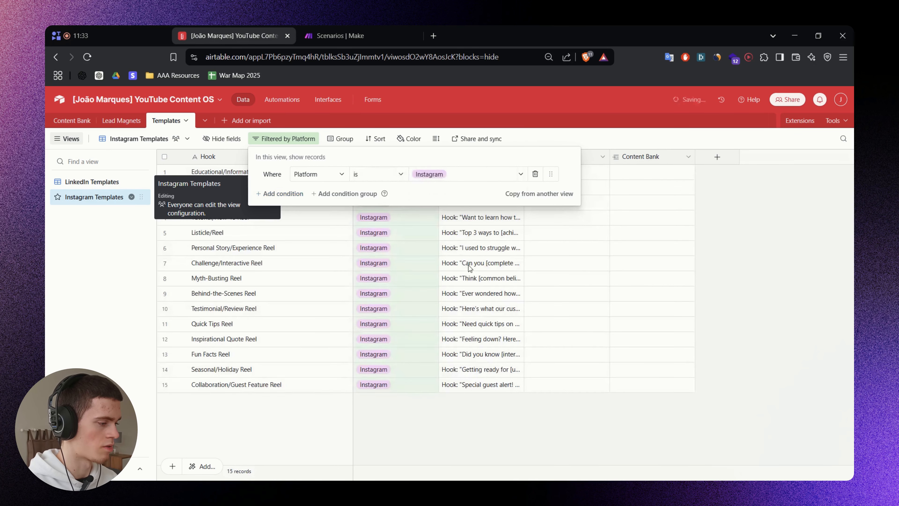
pyautogui.click(777, 284)
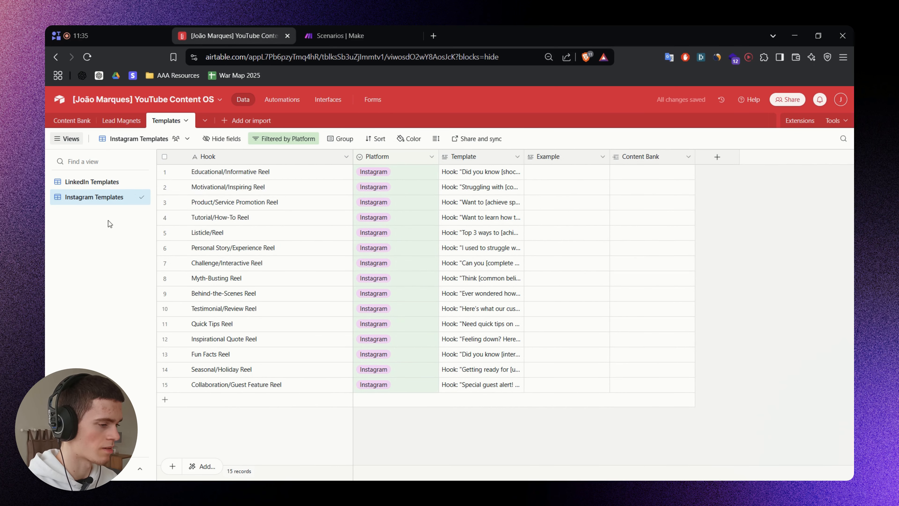
# In the Content Bank table, look through the records offered for linking in record 42's Template field.
pyautogui.click(71, 120)
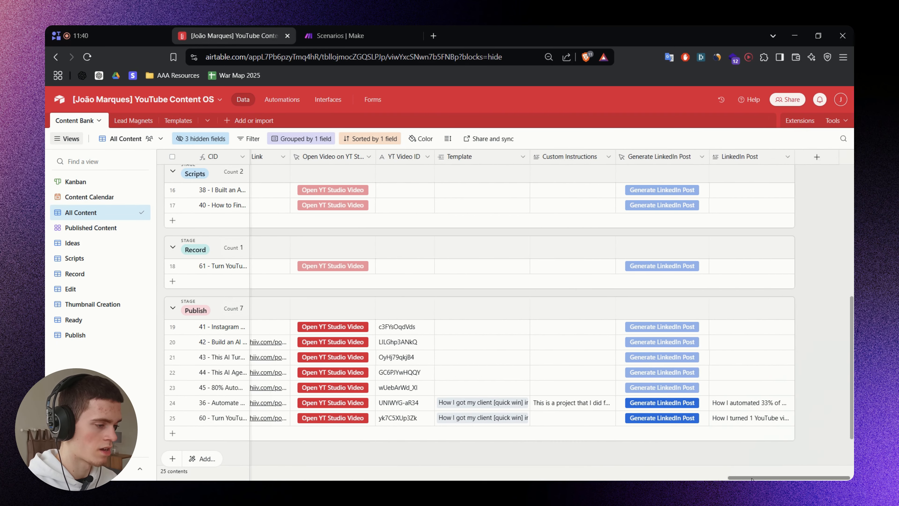
pyautogui.hscroll(2, 466, 221)
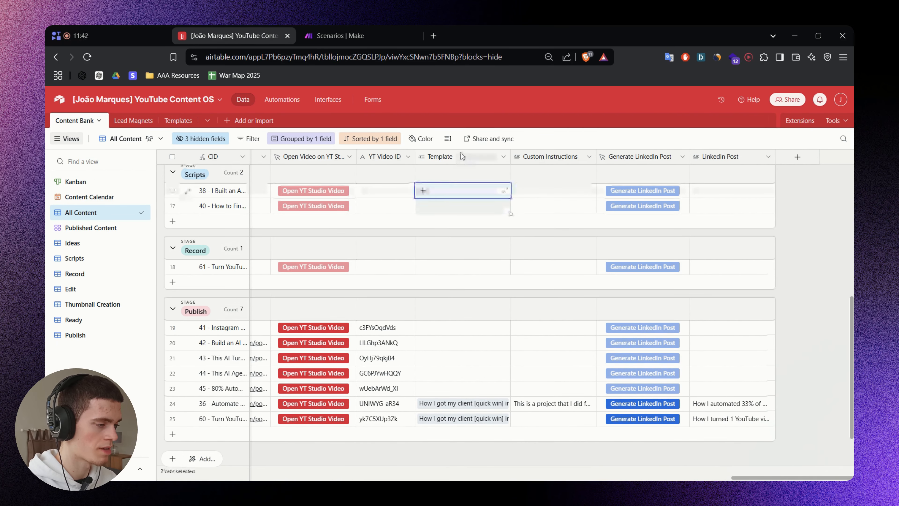
pyautogui.click(439, 341)
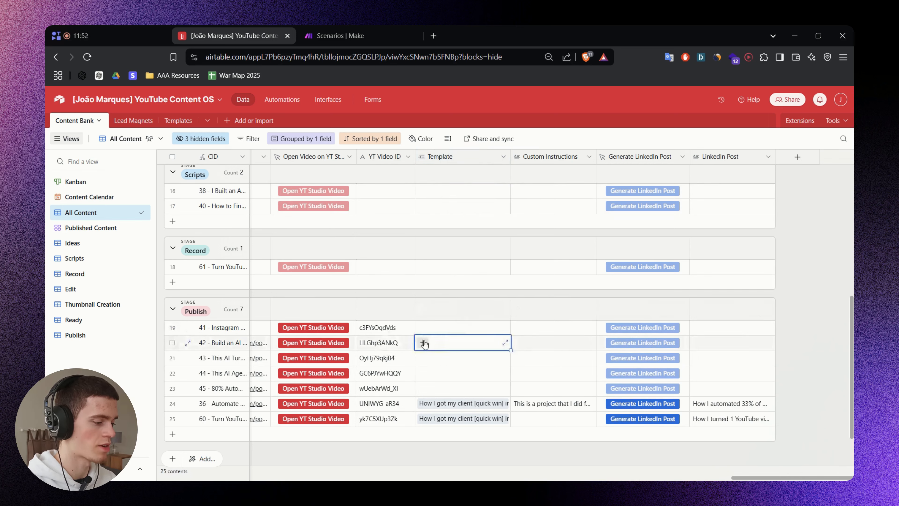
pyautogui.click(423, 342)
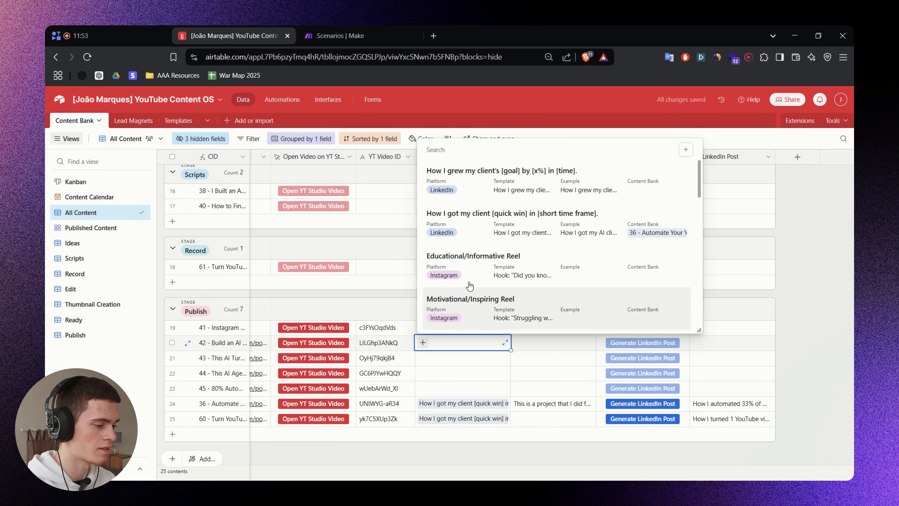
pyautogui.scroll(-1, 485, 237)
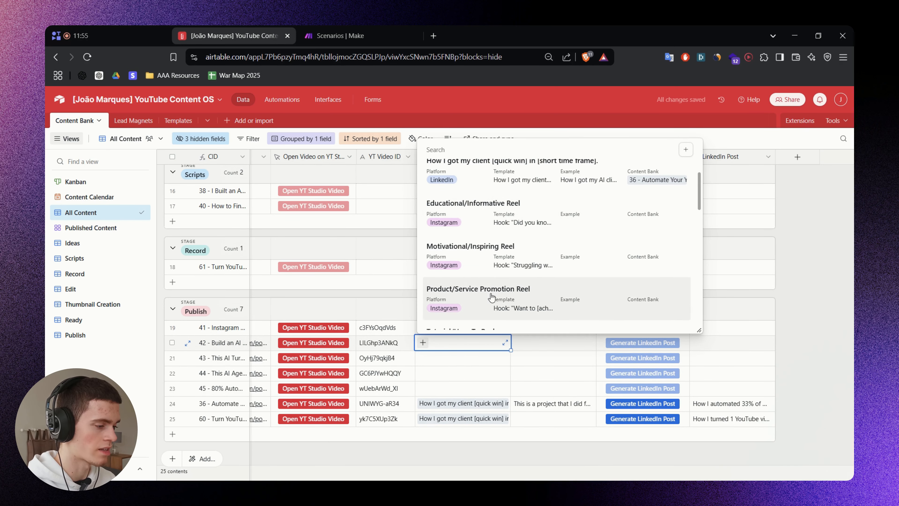
pyautogui.scroll(-4, 552, 252)
pyautogui.scroll(-1, 528, 264)
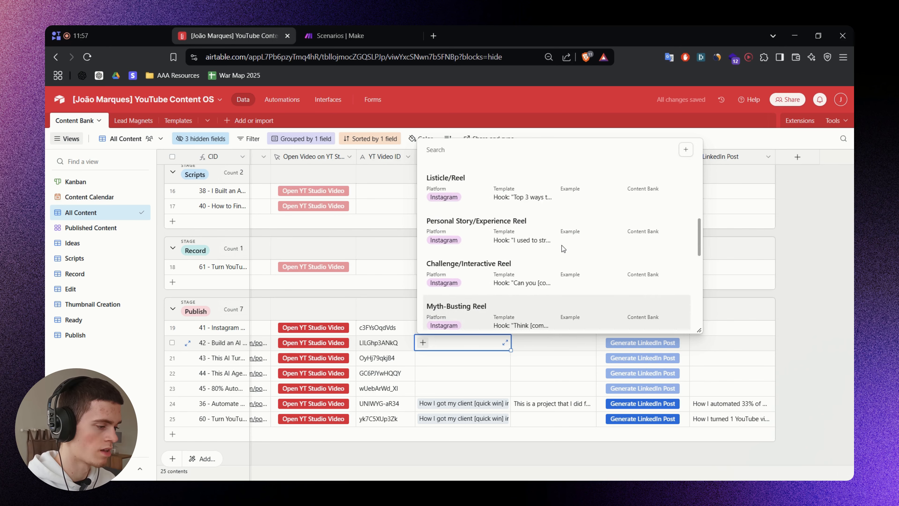
pyautogui.scroll(3, 524, 255)
pyautogui.scroll(5, 508, 200)
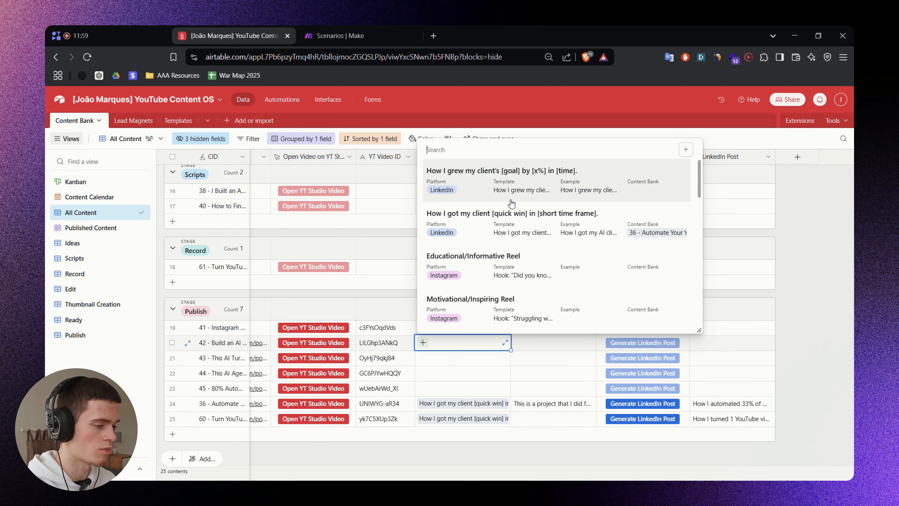
pyautogui.click(813, 245)
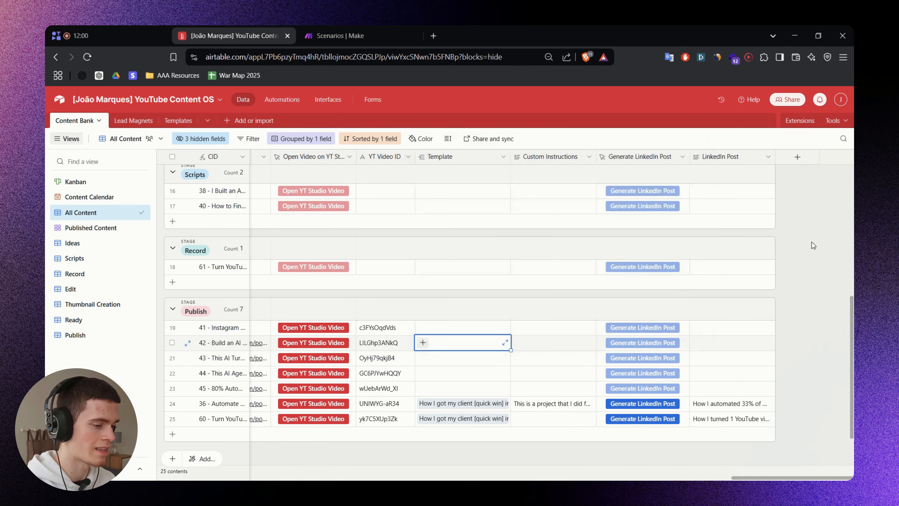
# Limit the Content Bank's Template field to records from the LinkedIn Templates view and check the choices offered for record 43.
pyautogui.rightClick(440, 157)
pyautogui.click(525, 177)
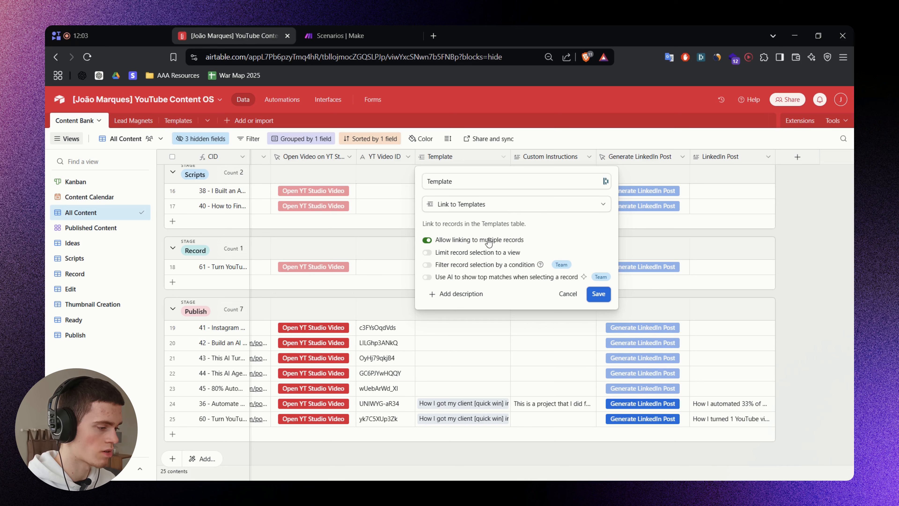
pyautogui.click(462, 255)
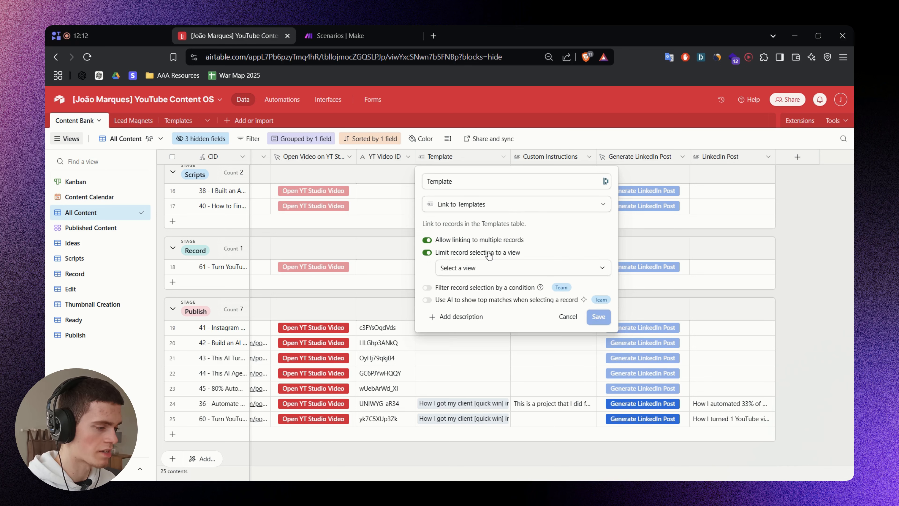
pyautogui.click(486, 269)
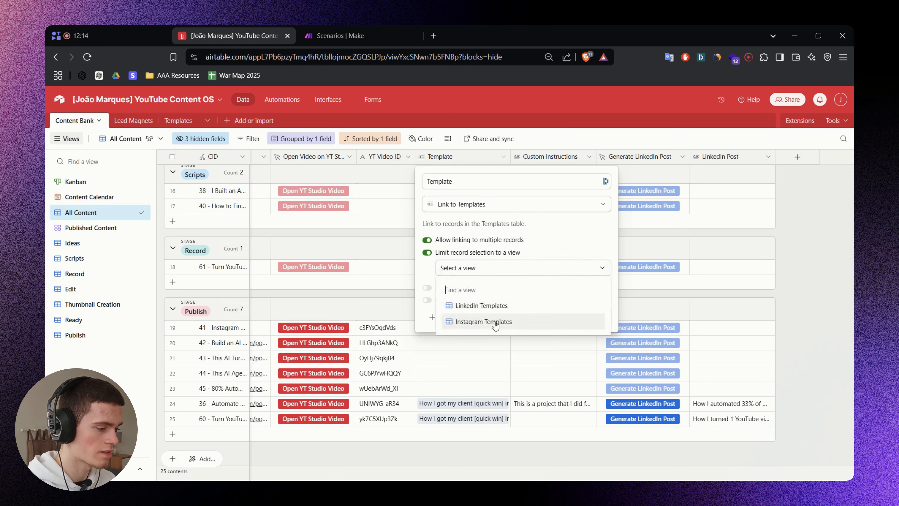
pyautogui.click(491, 306)
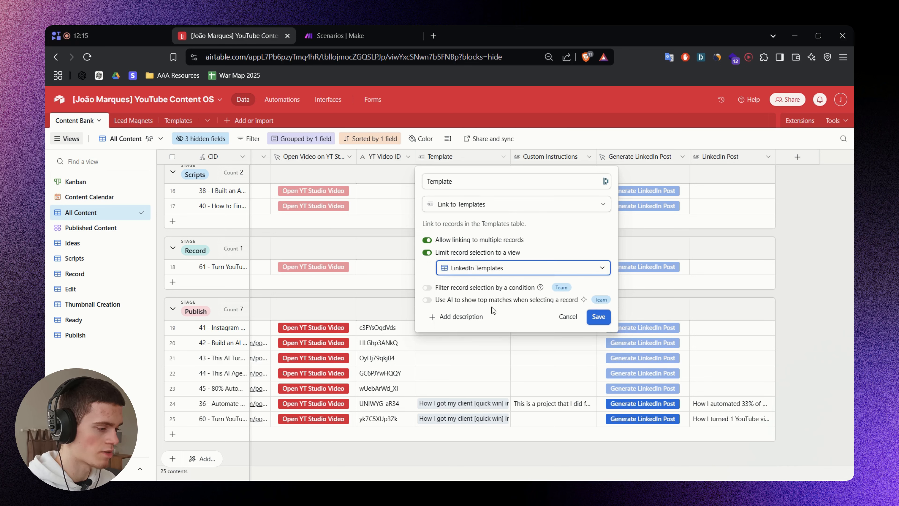
pyautogui.click(598, 316)
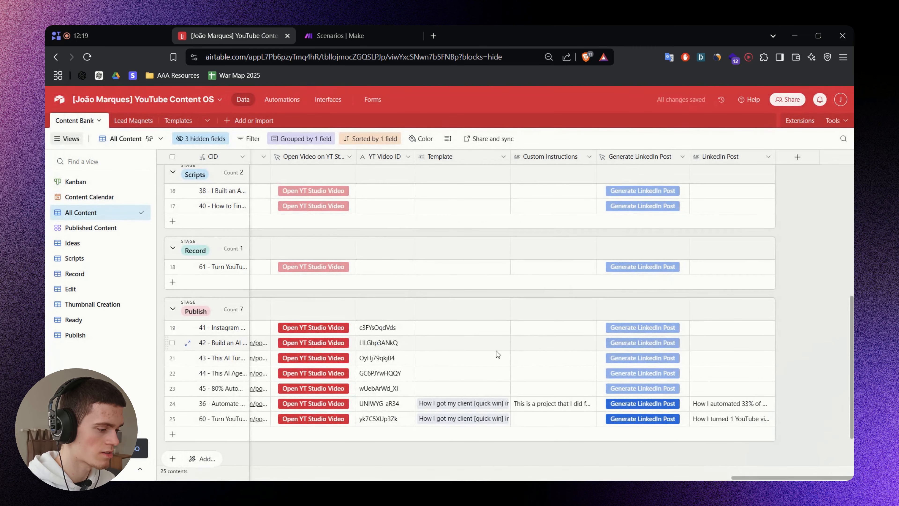
pyautogui.click(474, 357)
pyautogui.click(423, 358)
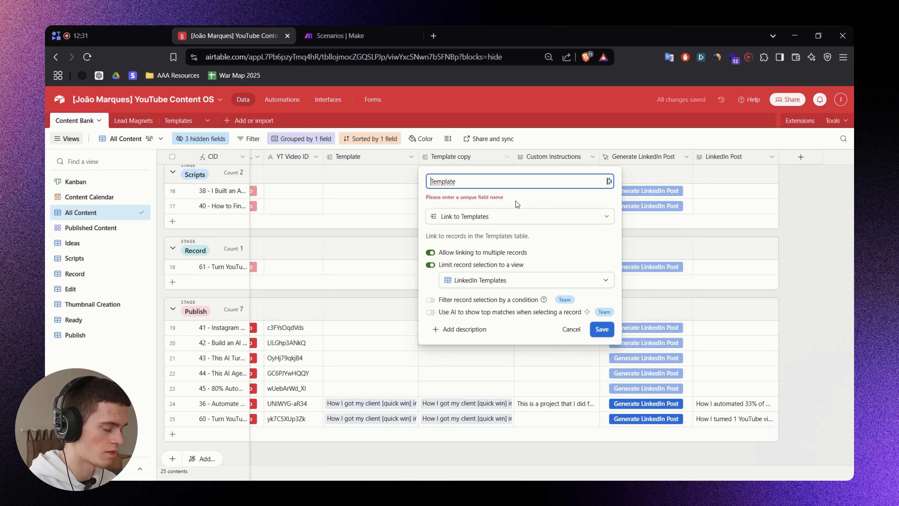
# Name the duplicated Template field Instagram Template and rename the original field LinkedIn Template.
pyautogui.write('Instagram')
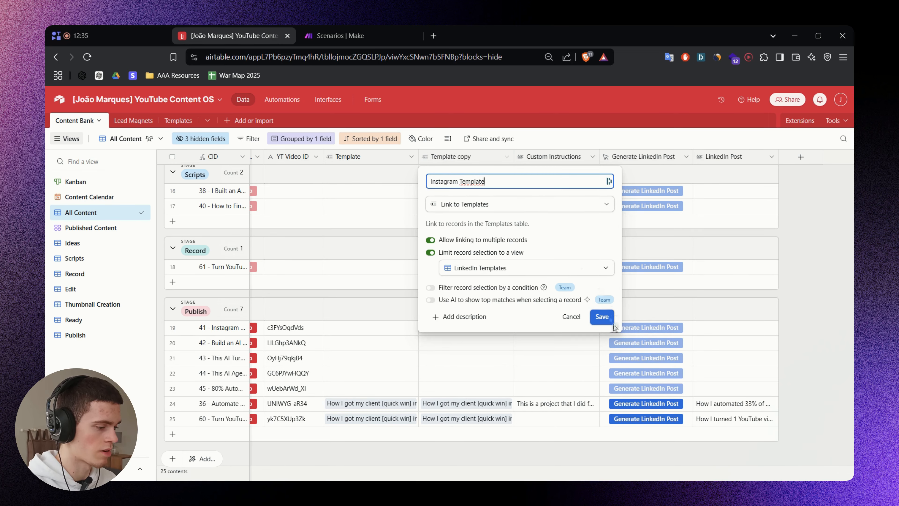
pyautogui.press('Return')
pyautogui.rightClick(354, 158)
# Limit the Instagram Template field's record selection to the Instagram Templates view.
pyautogui.click(489, 268)
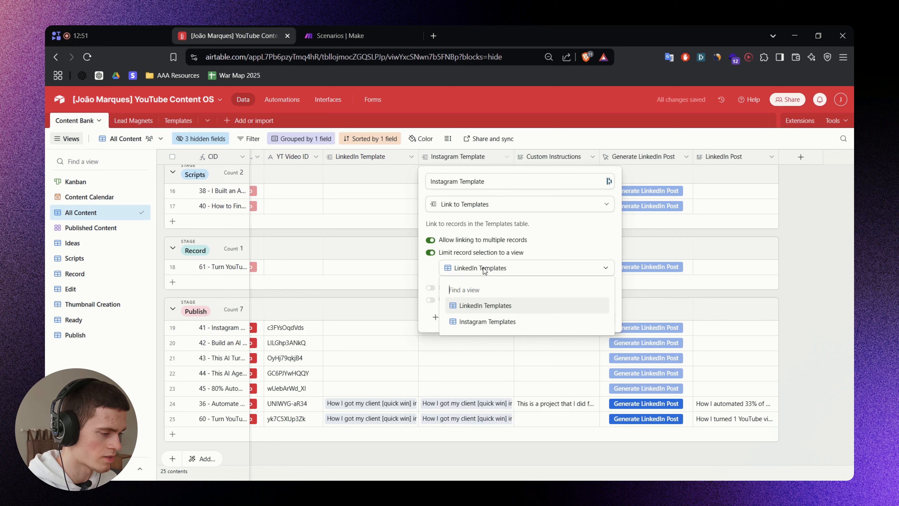
pyautogui.click(492, 323)
pyautogui.click(603, 316)
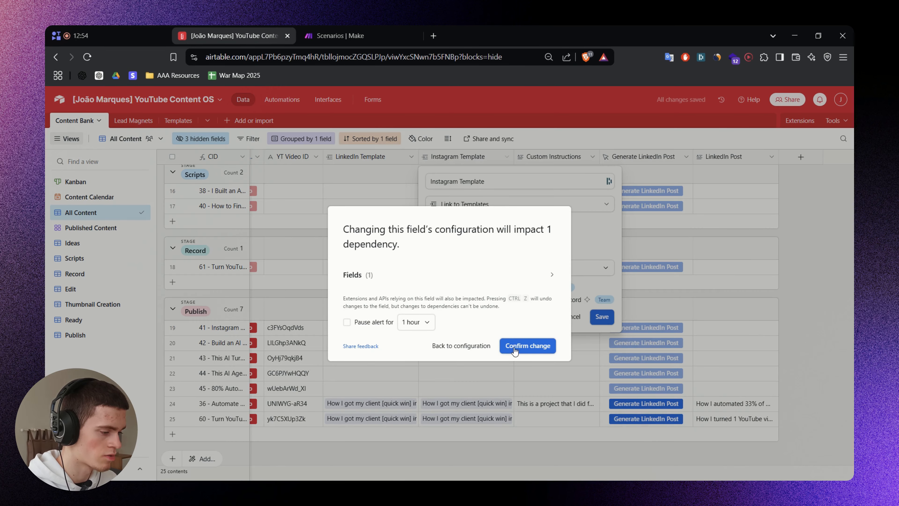
pyautogui.click(519, 346)
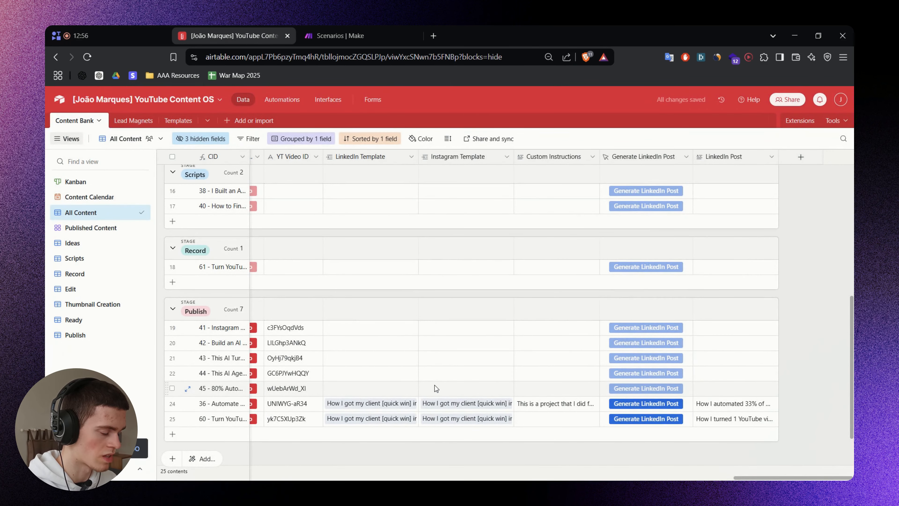
# Remove the linked LinkedIn template from the Instagram Template field of records 36 and 60.
pyautogui.click(439, 389)
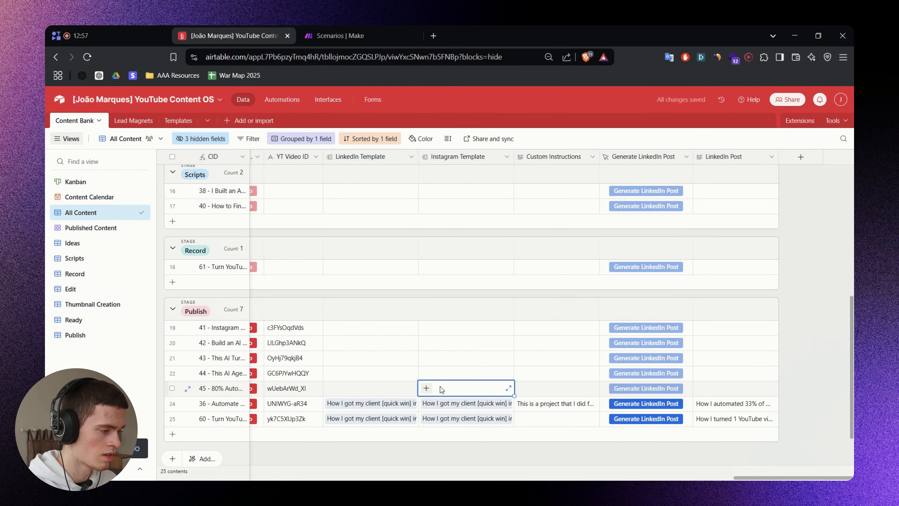
pyautogui.click(466, 406)
pyautogui.click(494, 397)
pyautogui.click(493, 419)
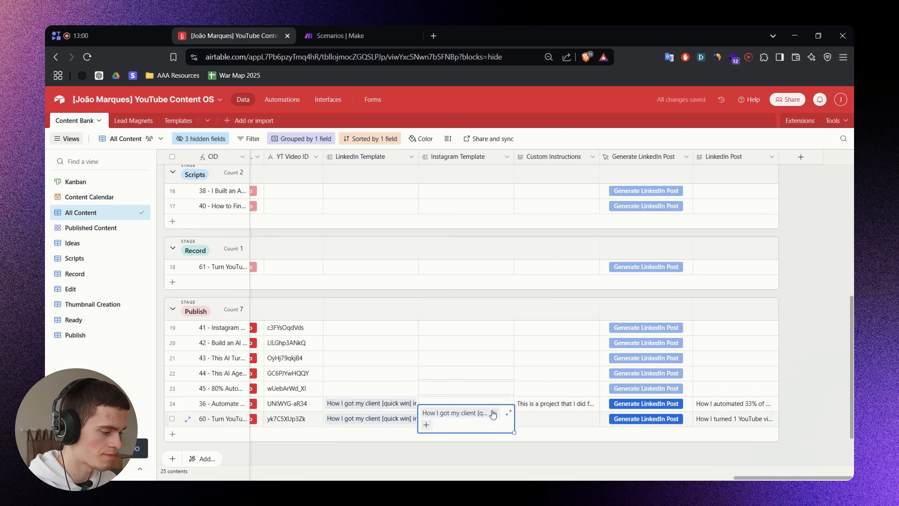
pyautogui.click(493, 413)
# Check the template choices offered in record 44's Instagram Template field and move that field after LinkedIn Post.
pyautogui.click(444, 373)
pyautogui.click(426, 373)
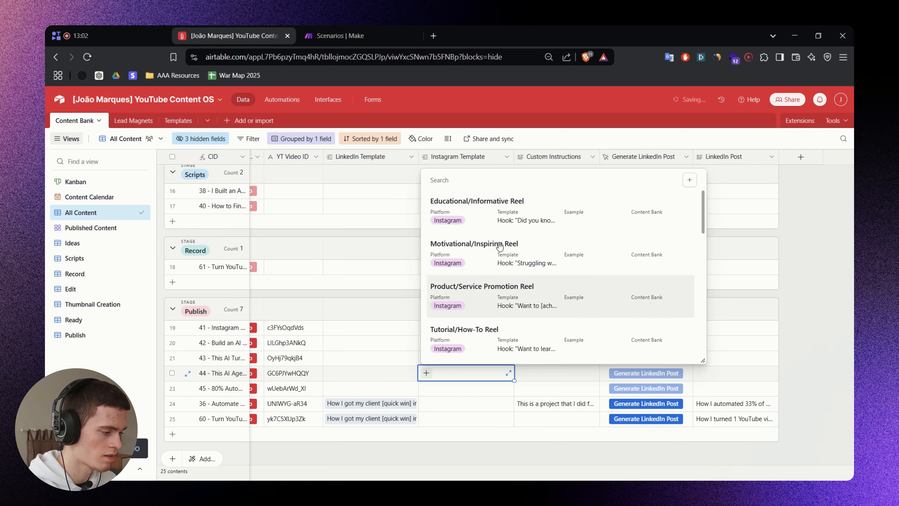
pyautogui.scroll(-5, 502, 249)
pyautogui.scroll(-3, 502, 249)
pyautogui.scroll(3, 502, 271)
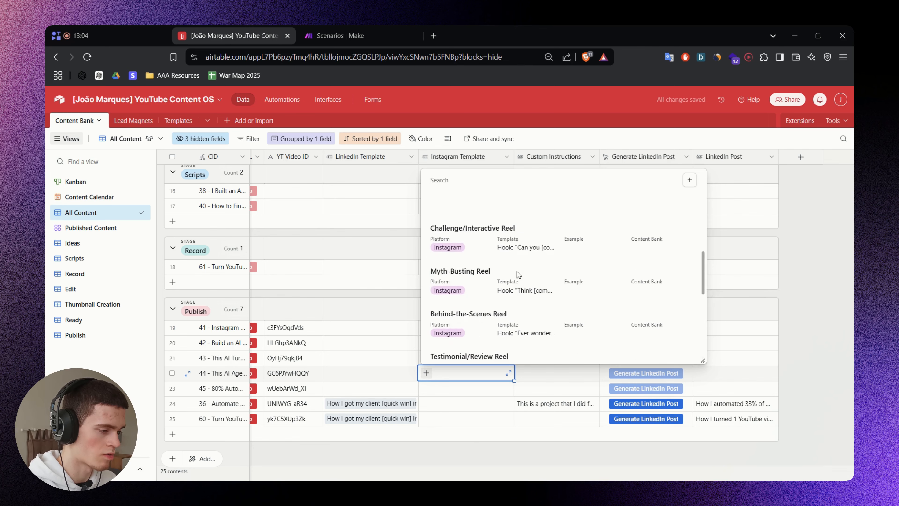
pyautogui.click(797, 284)
pyautogui.moveTo(460, 158); pyautogui.dragTo(781, 158)
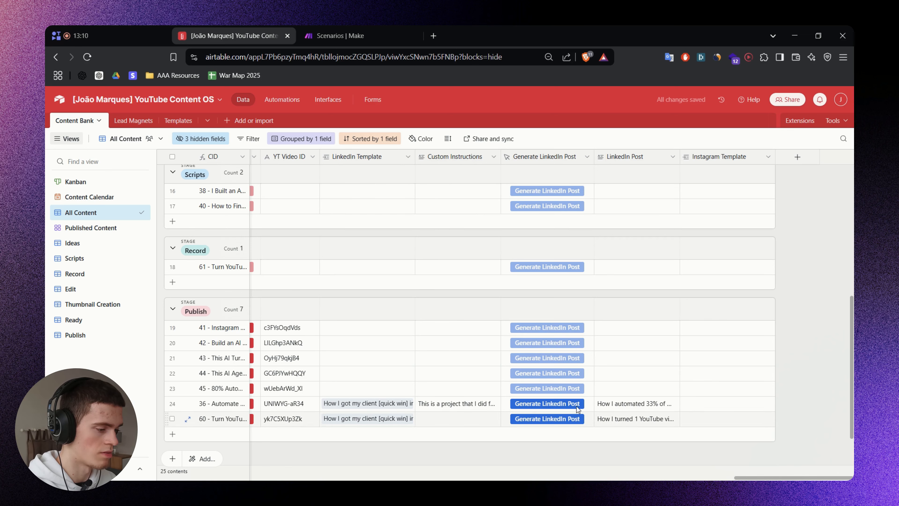
# Switch to the planning board and underline the Templates table notes on the Platform single select, two new views and filtered linked fields.
pyautogui.hotkey('alt', 'Tab')
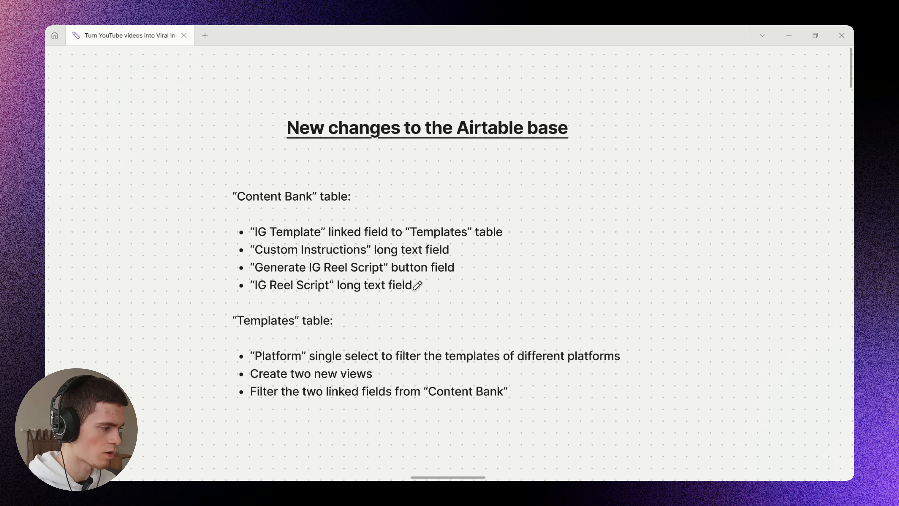
pyautogui.moveTo(298, 148); pyautogui.dragTo(529, 150)
pyautogui.hotkey('ctrl', 'z')
pyautogui.moveTo(438, 294); pyautogui.dragTo(447, 267)
pyautogui.scroll(3, 360, 324)
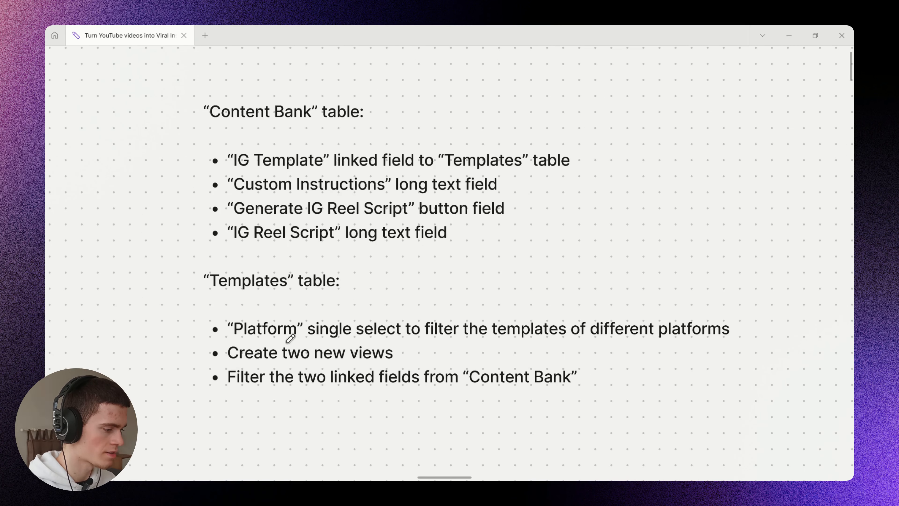
pyautogui.moveTo(230, 338); pyautogui.dragTo(382, 339)
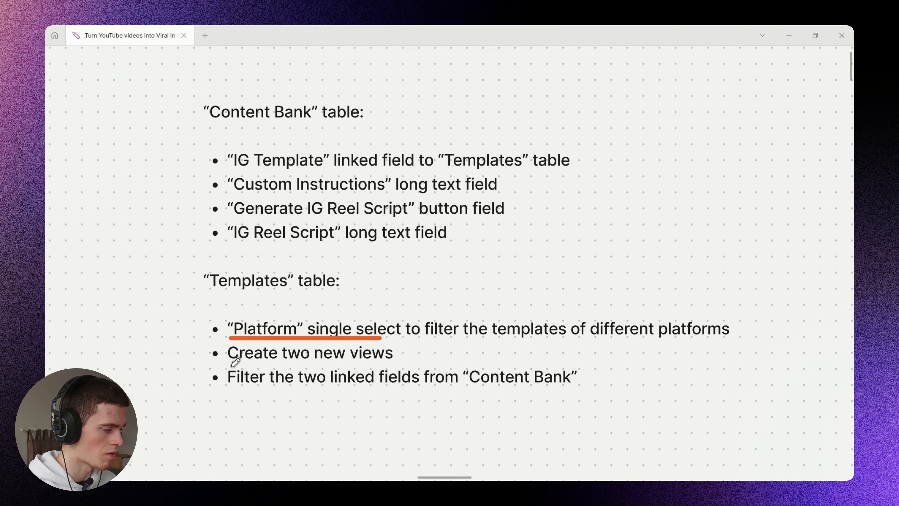
pyautogui.moveTo(230, 365); pyautogui.dragTo(391, 366)
pyautogui.moveTo(232, 393); pyautogui.dragTo(558, 392)
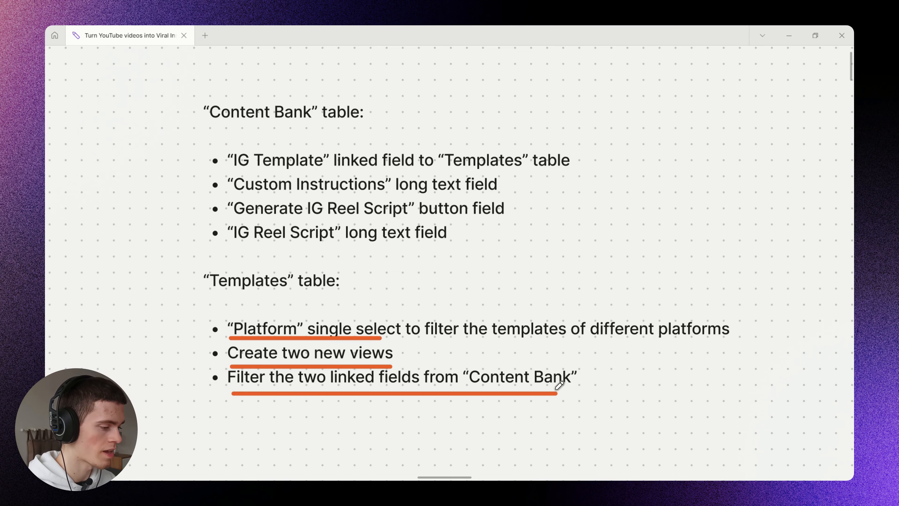
# On the planning board, underline the IG Template linked field and Custom Instructions long text field notes.
pyautogui.hotkey('alt', 'Tab')
pyautogui.hotkey('alt', 'Tab')
pyautogui.moveTo(262, 223); pyautogui.dragTo(589, 229)
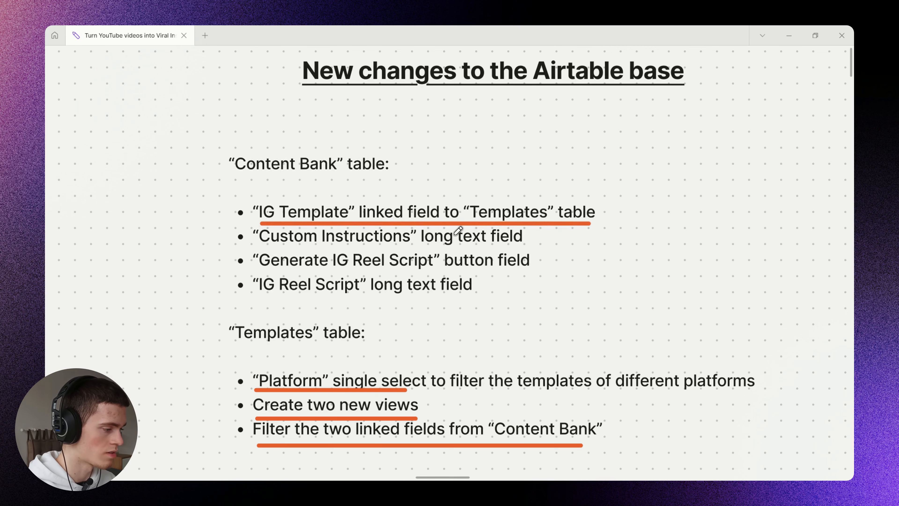
pyautogui.moveTo(269, 247); pyautogui.dragTo(517, 246)
# Switch to the Airtable base and duplicate the Custom Instructions field together with its cells.
pyautogui.hotkey('alt', 'Tab')
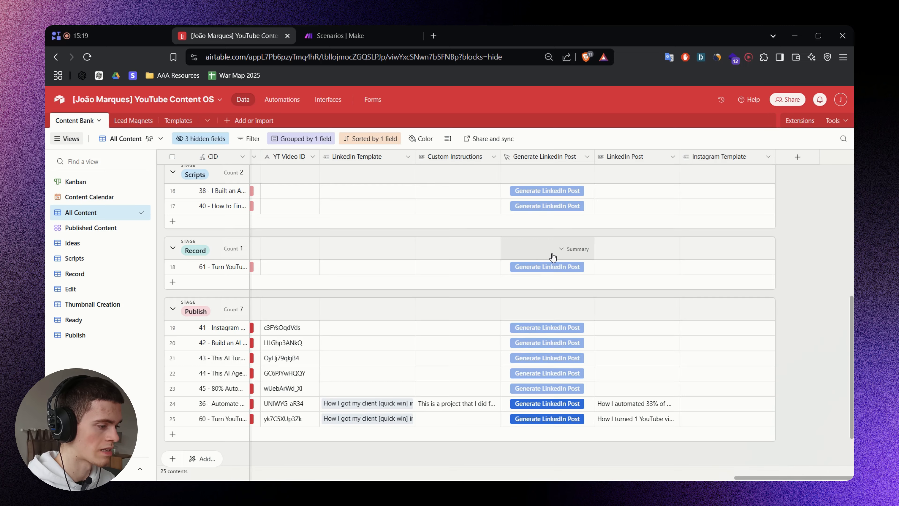
pyautogui.rightClick(460, 160)
pyautogui.click(471, 209)
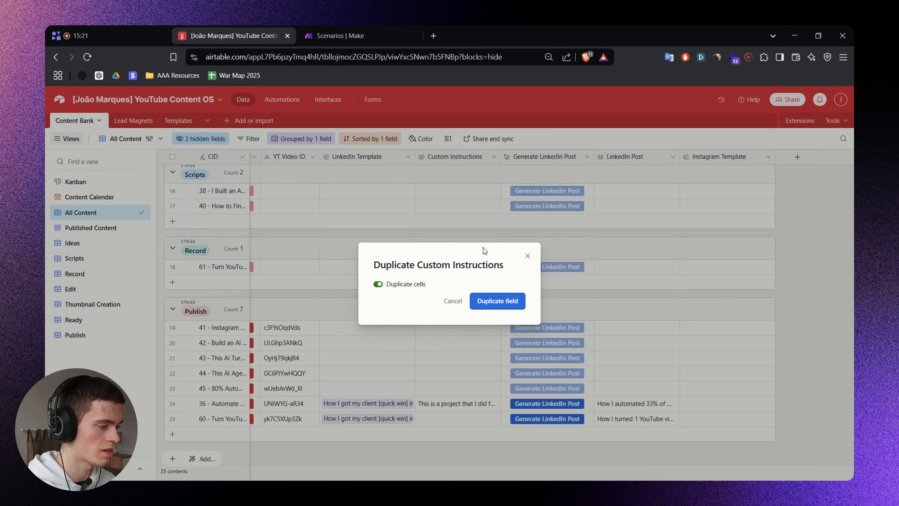
pyautogui.click(496, 301)
# Rename the duplicated long text field as IG Custom Instructions.
pyautogui.click(767, 158)
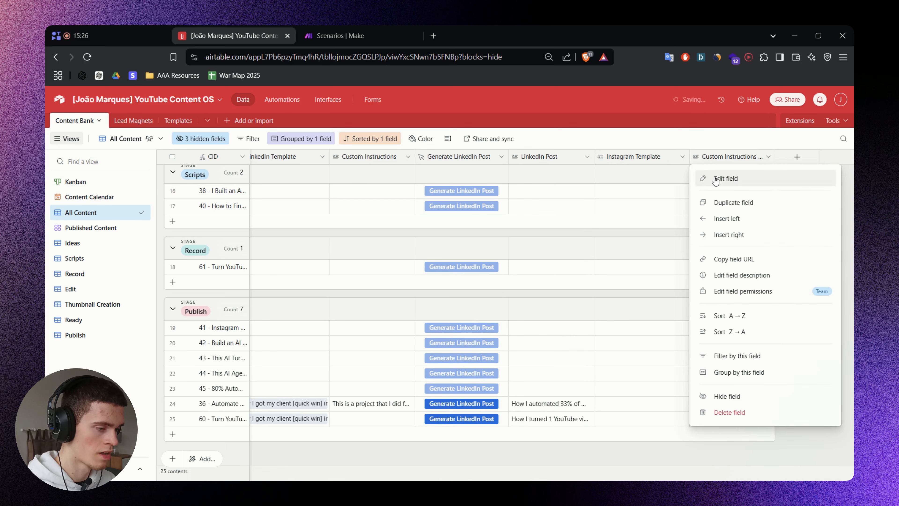
pyautogui.click(719, 179)
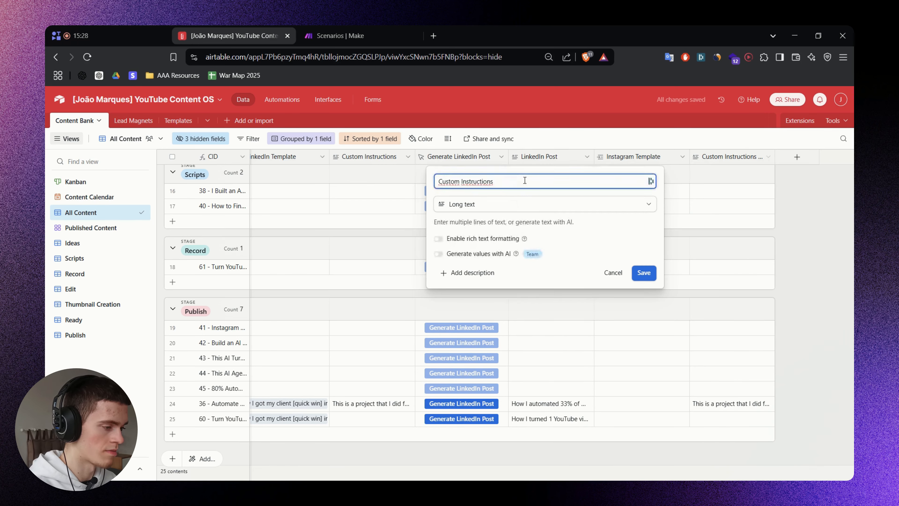
pyautogui.press('Home')
pyautogui.write('IG')
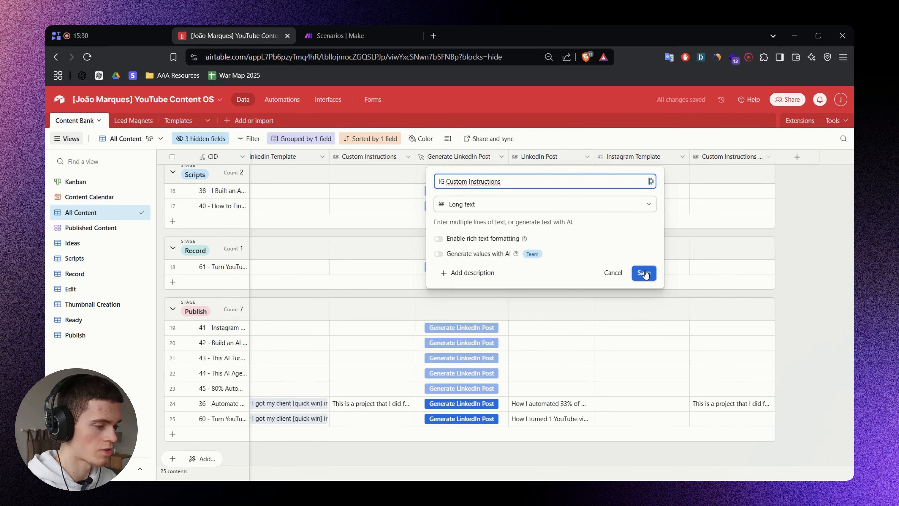
pyautogui.click(644, 272)
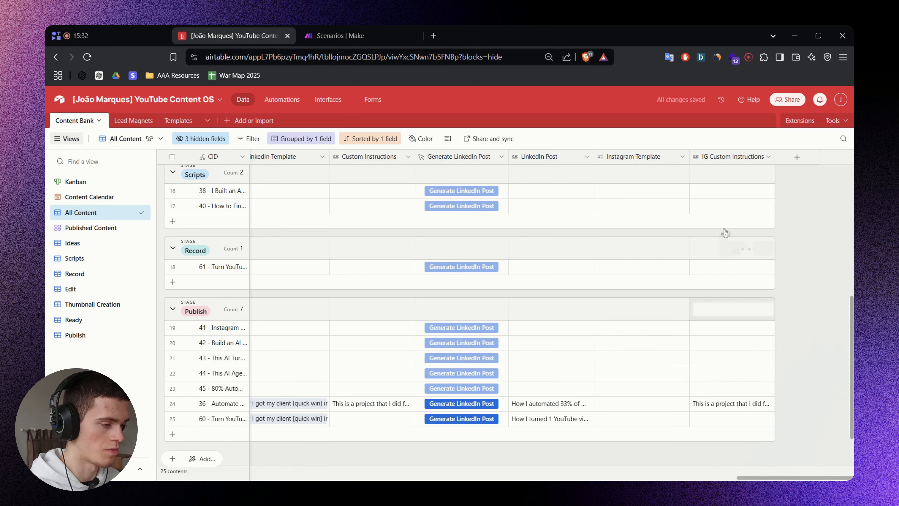
# Clear the copied text from record 36's IG Custom Instructions cell.
pyautogui.click(728, 404)
pyautogui.press('BackSpace')
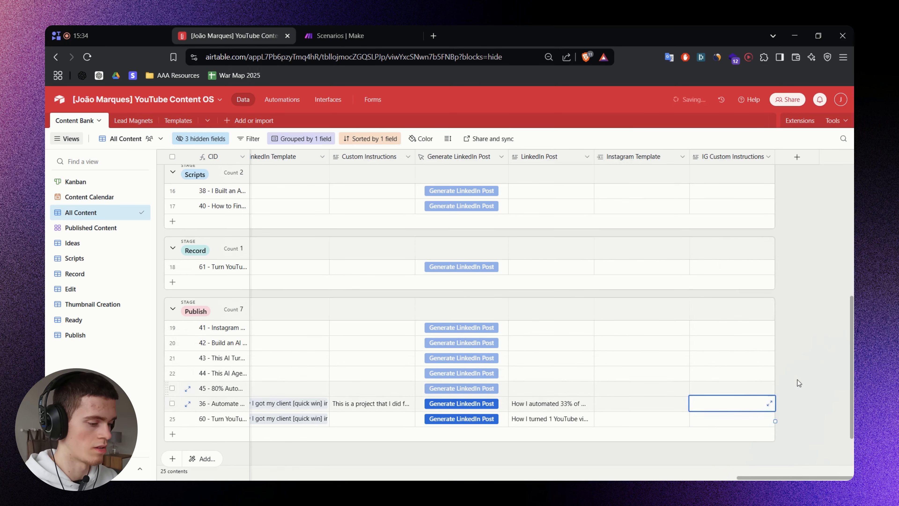
pyautogui.click(798, 382)
# Switch to the planning board and copy the button field name "Generate IG Reel Script".
pyautogui.hotkey('alt', 'Tab')
pyautogui.hotkey('alt', 'Tab')
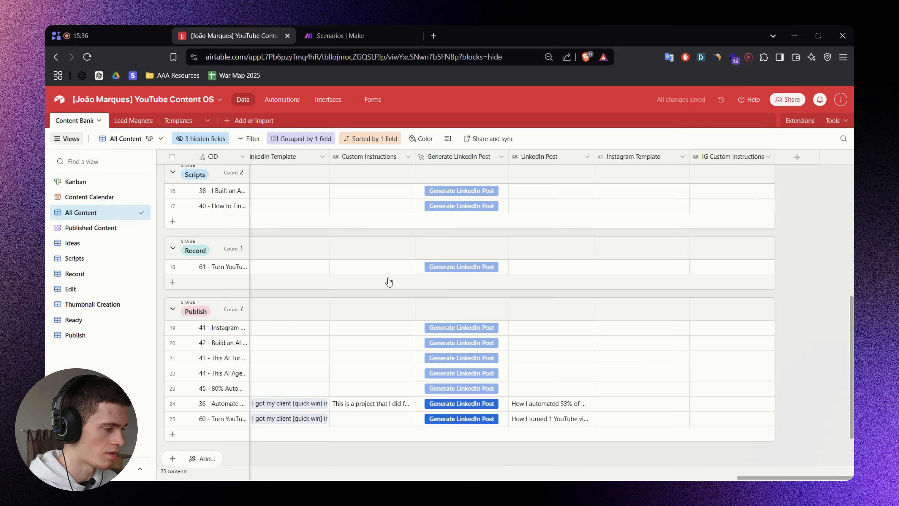
pyautogui.hotkey('alt', 'Tab')
pyautogui.moveTo(266, 271); pyautogui.dragTo(407, 274)
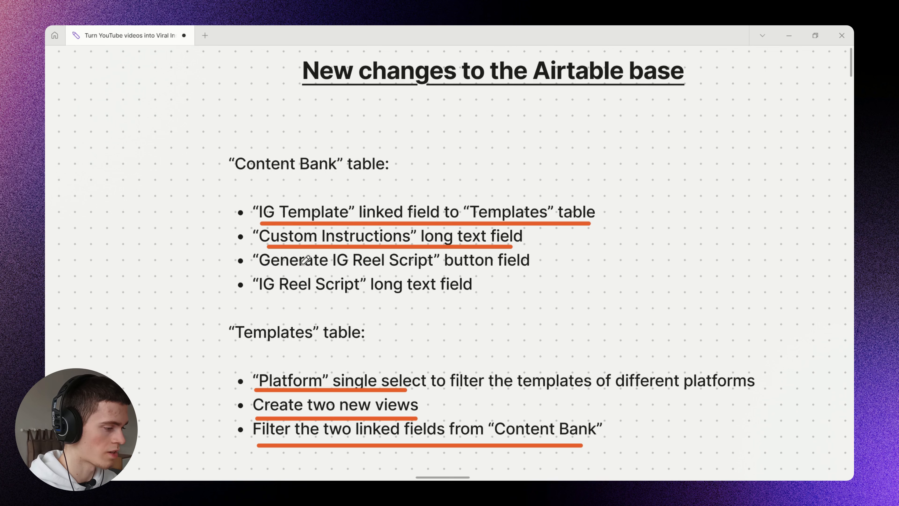
pyautogui.doubleClick(280, 265)
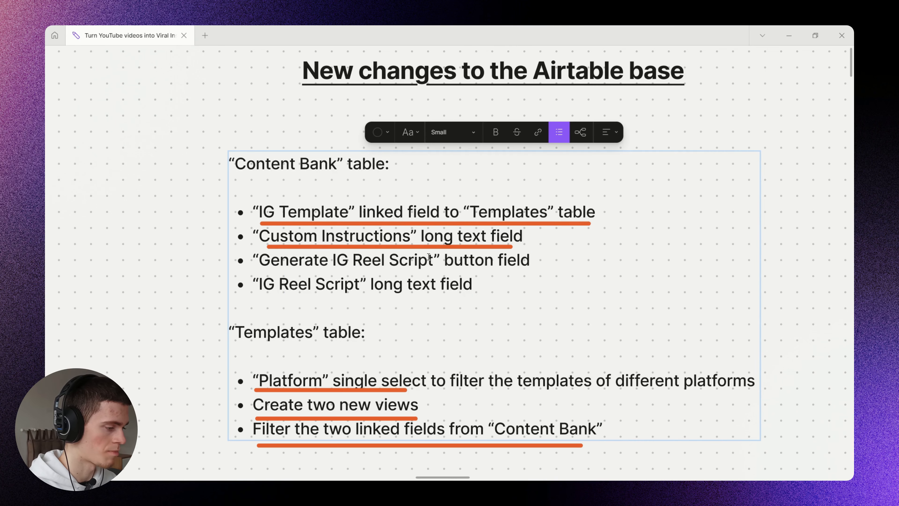
pyautogui.keyDown('shift'); pyautogui.click(429, 257); pyautogui.keyUp('shift')
pyautogui.hotkey('ctrl', 'c')
# Back in Airtable, start a new Button field in the Content Bank table named Generate IG Reel Script.
pyautogui.hotkey('alt', 'Tab')
pyautogui.click(797, 156)
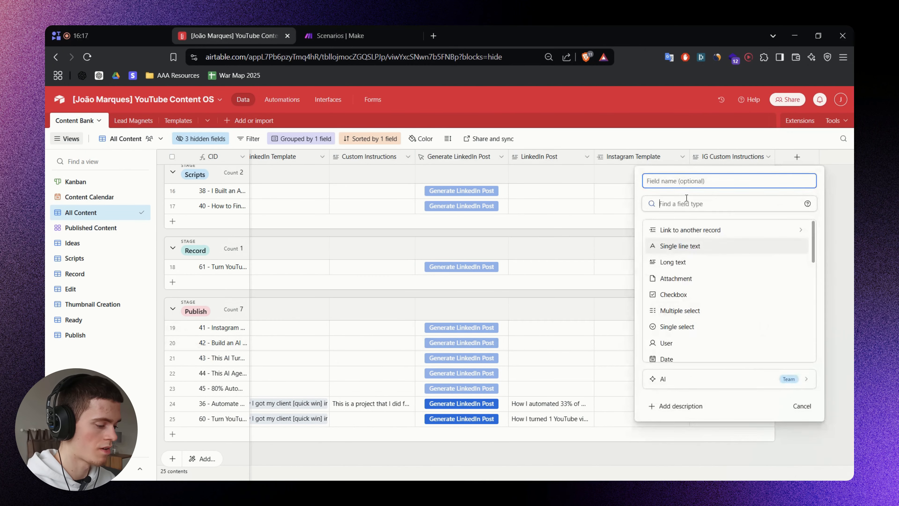
pyautogui.write('button')
pyautogui.click(668, 229)
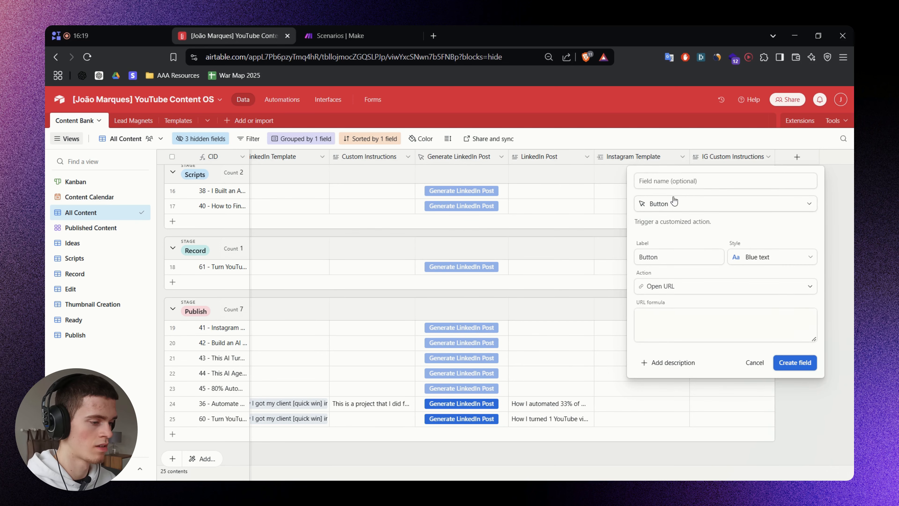
pyautogui.click(675, 181)
pyautogui.hotkey('ctrl', 'v')
# Give the button the Solid pink style and the label Generate IG Reel Script.
pyautogui.click(753, 258)
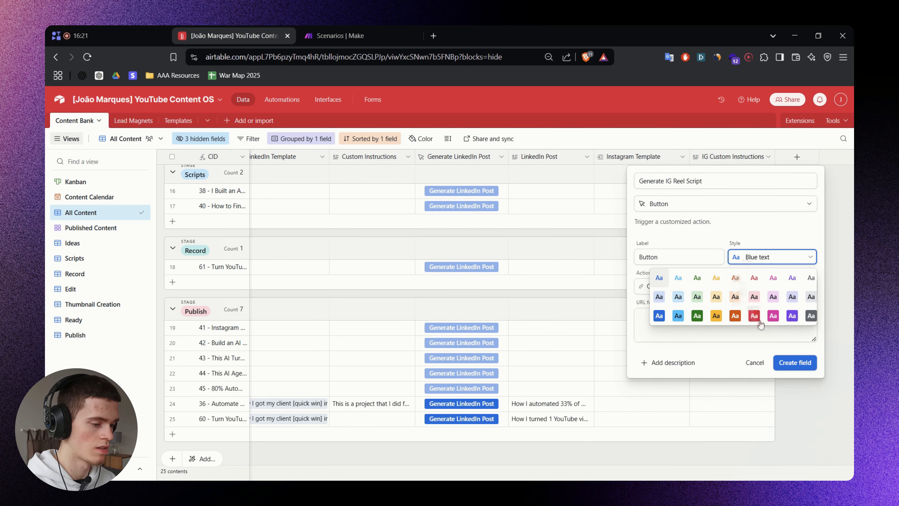
pyautogui.click(773, 315)
pyautogui.doubleClick(693, 257)
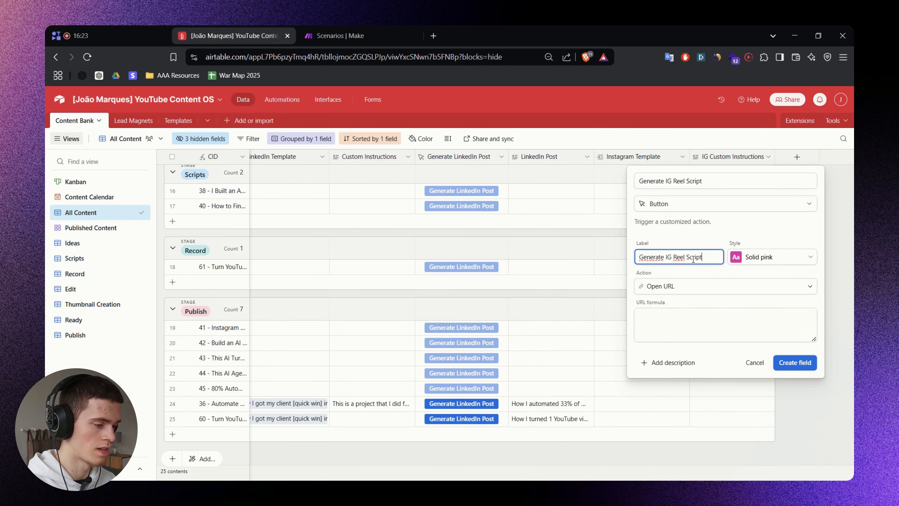
# Copy the CONCATENATE webhook formula with RECORD_ID() from the planning board into the button's URL formula.
pyautogui.click(683, 316)
pyautogui.hotkey('alt', 'Tab')
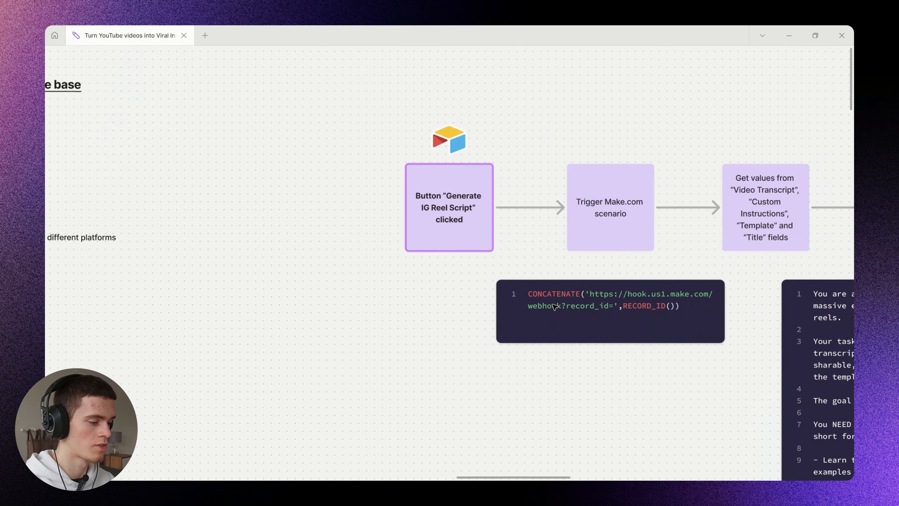
pyautogui.tripleClick(566, 303)
pyautogui.hotkey('ctrl', 'c')
pyautogui.click(397, 291)
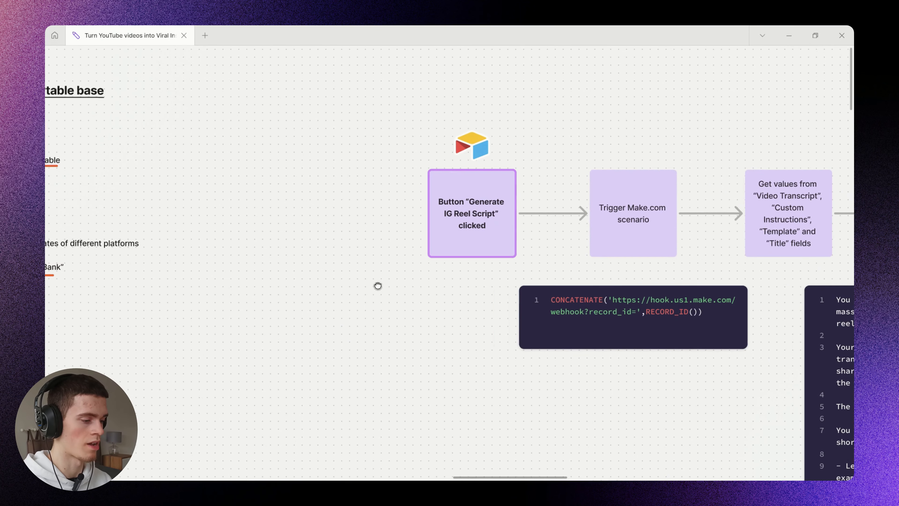
pyautogui.hotkey('alt', 'Tab')
pyautogui.hotkey('ctrl', 'v')
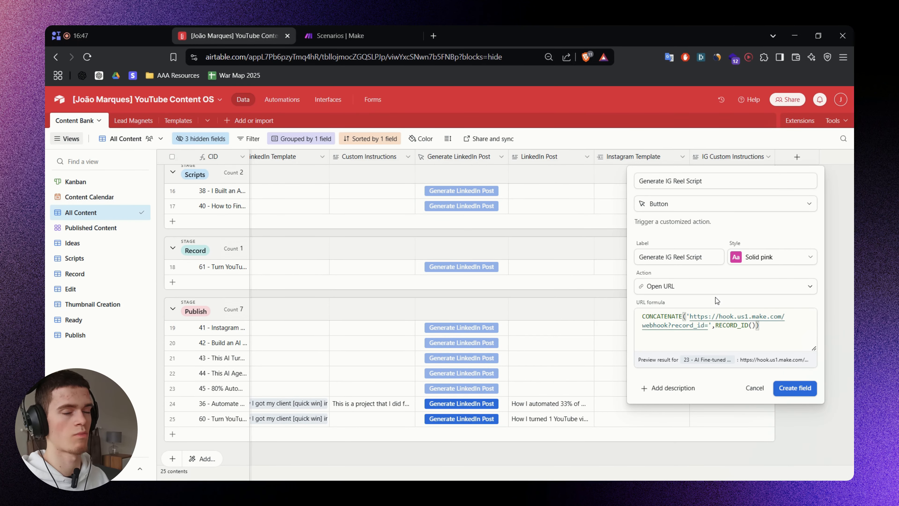
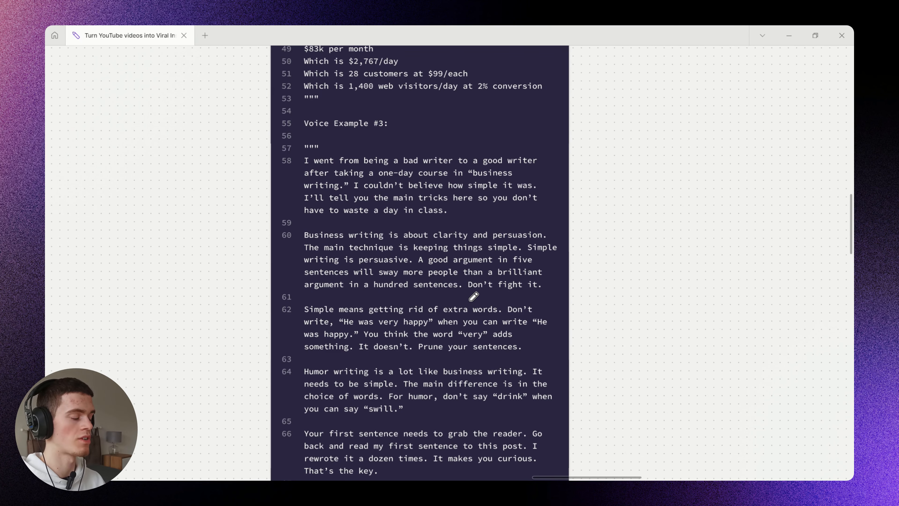
# On the board, mark the system prompt's instructions on three powerful hooks, short sentences and an actionable, powerful tone.
pyautogui.scroll(-15, 474, 296)
pyautogui.moveTo(280, 212); pyautogui.dragTo(610, 212)
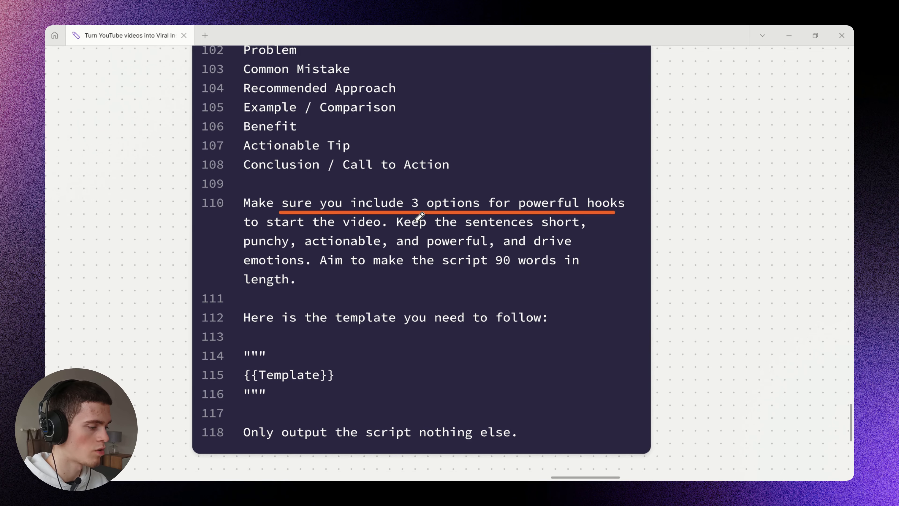
pyautogui.moveTo(415, 228); pyautogui.dragTo(583, 227)
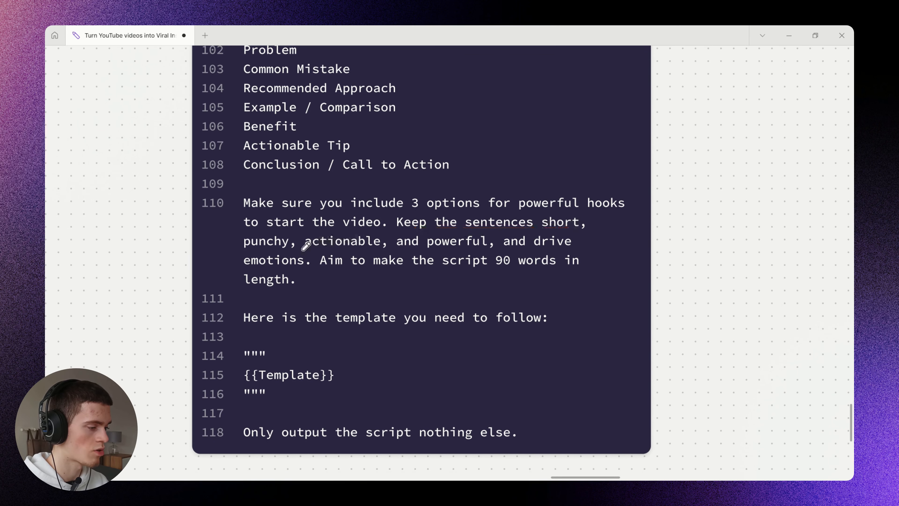
pyautogui.moveTo(297, 251); pyautogui.dragTo(440, 252)
# Mark the system prompt's closing lines on the template to follow and outputting only the script.
pyautogui.scroll(-2, 429, 297)
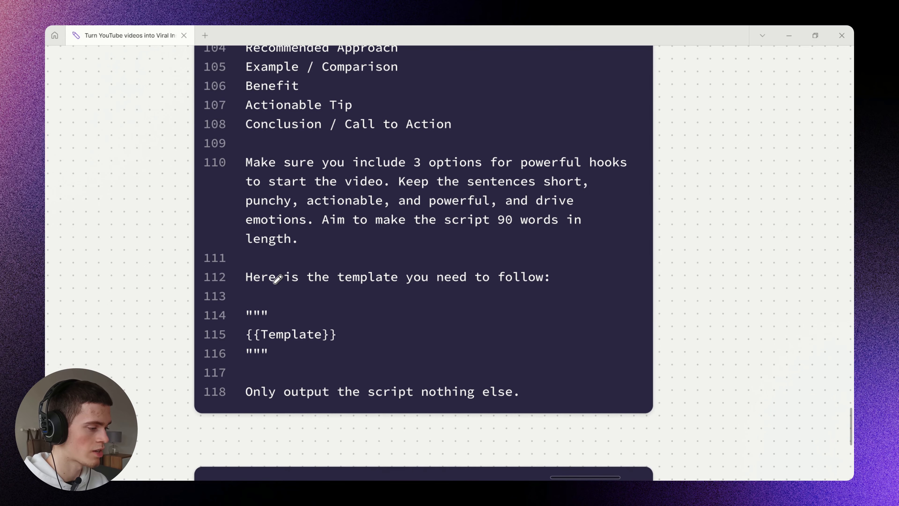
pyautogui.moveTo(253, 287); pyautogui.dragTo(528, 292)
pyautogui.moveTo(451, 317)
pyautogui.mouseDown()
pyautogui.moveTo(371, 317)
pyautogui.moveTo(364, 333)
pyautogui.mouseUp()
pyautogui.scroll(-6, 446, 375)
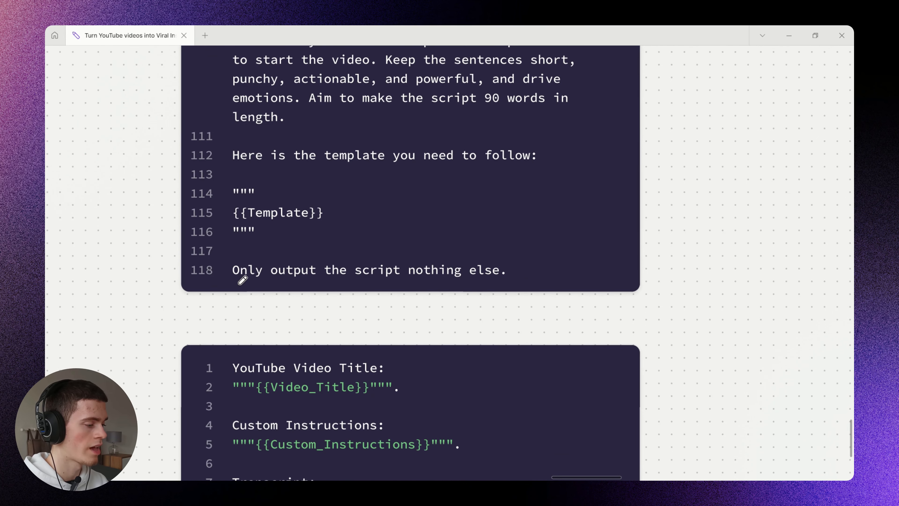
pyautogui.moveTo(236, 283); pyautogui.dragTo(514, 283)
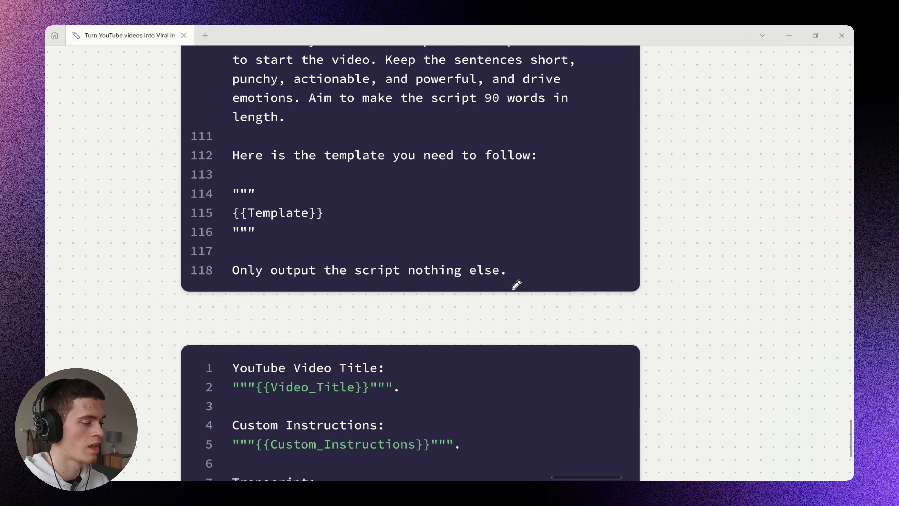
# Copy the user prompt block with the YouTube Video Title, Custom Instructions and Transcript placeholders from the board.
pyautogui.scroll(-2, 529, 284)
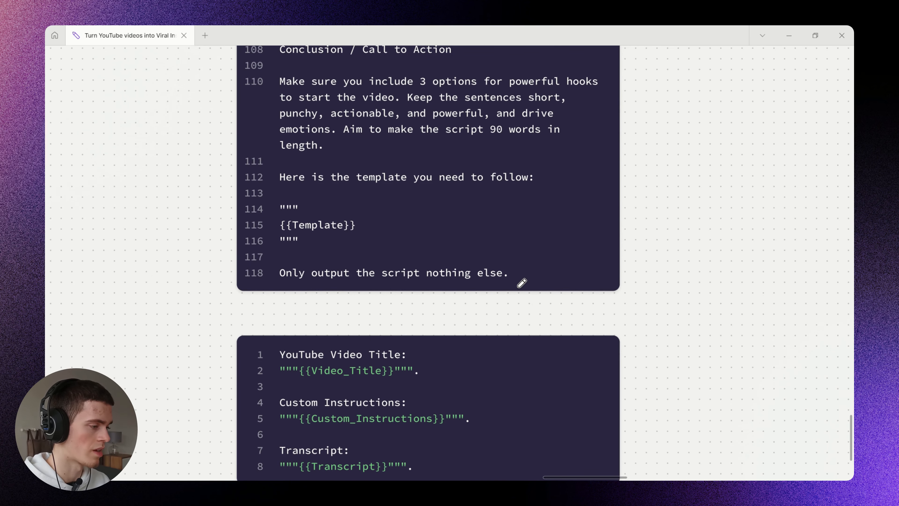
pyautogui.scroll(-4, 522, 283)
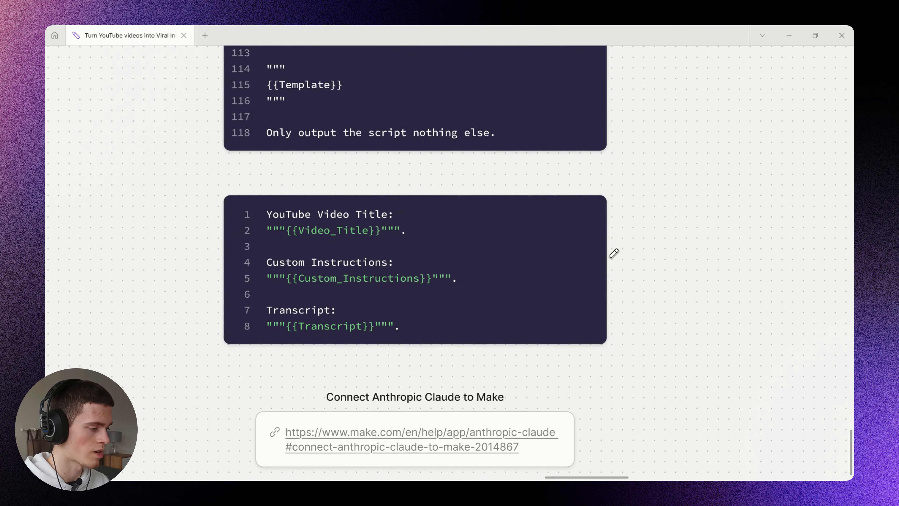
pyautogui.tripleClick(491, 270)
# Switch to Make, paste the block into the Claude module's user message, and replace the Video_Title placeholder with the Airtable record's Title.
pyautogui.hotkey('alt', 'Tab')
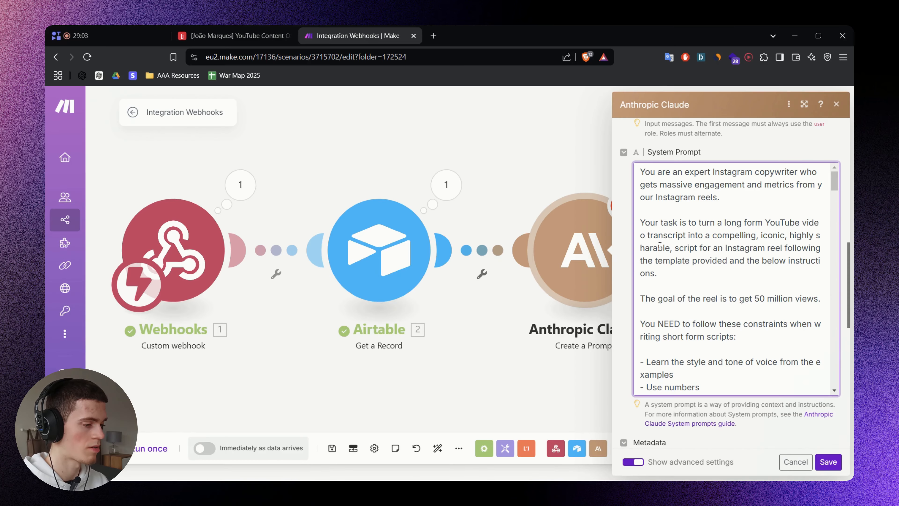
pyautogui.scroll(5, 707, 248)
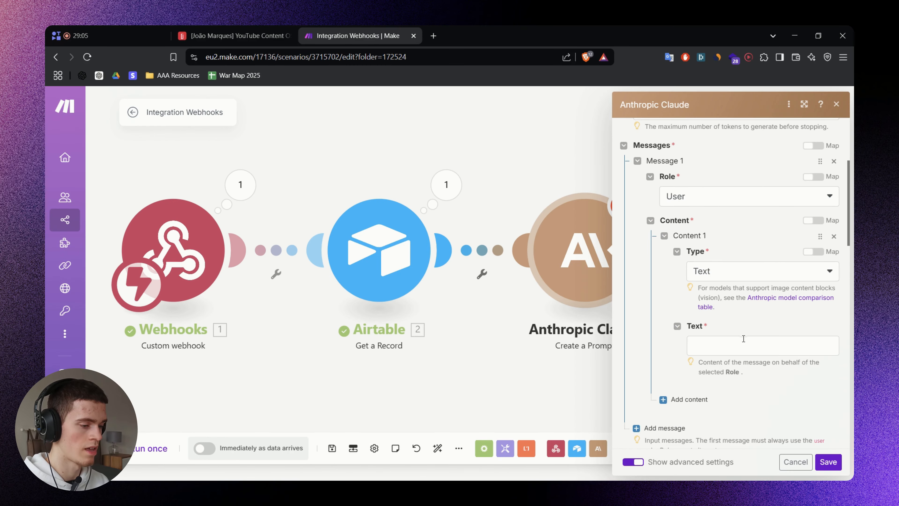
pyautogui.click(741, 343)
pyautogui.write('YouTube Video Title: """Video_Title""".  Custom Instructions: """Custom_Instructions""".  Transcript: """Transcript""".')
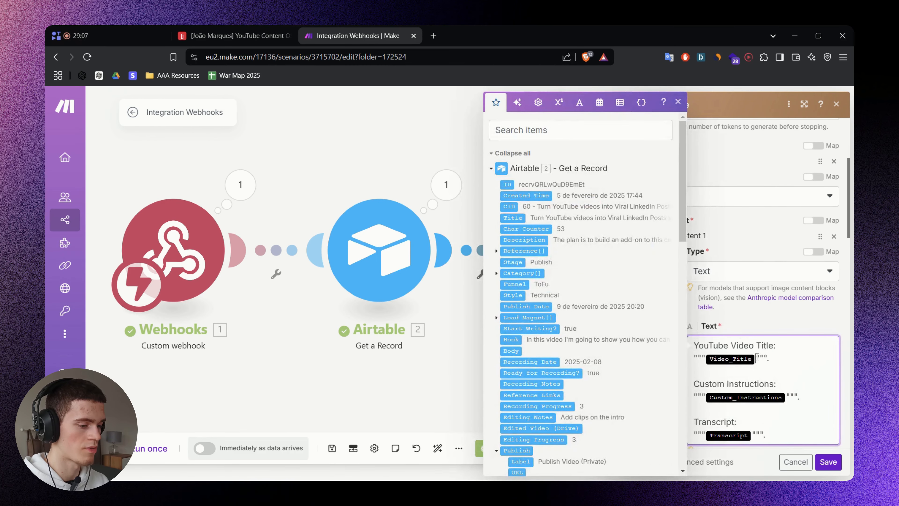
pyautogui.press('BackSpace')
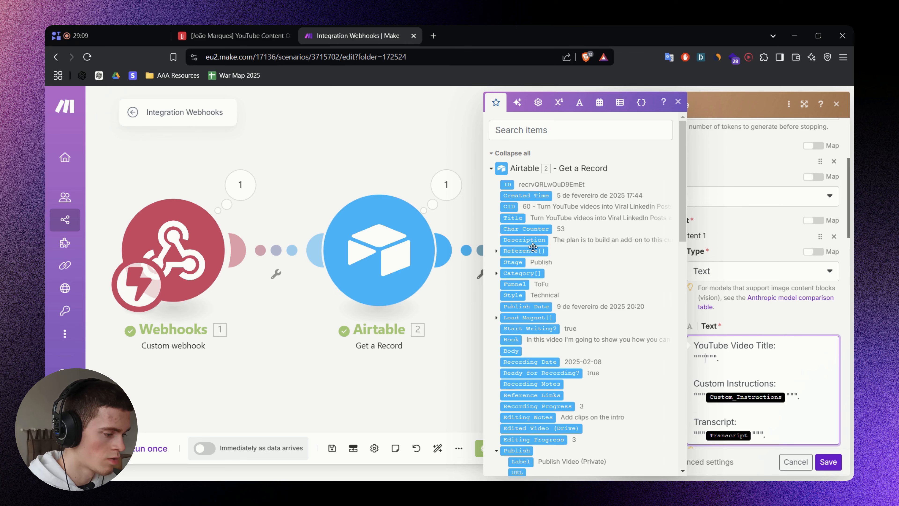
pyautogui.click(513, 217)
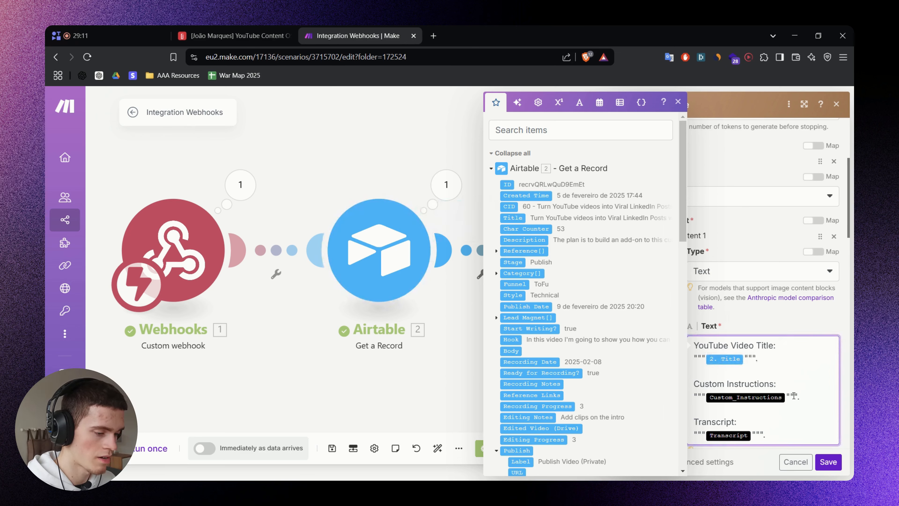
# Replace the Custom_Instructions placeholder in the Claude user message with the Airtable record's IG Custom Instructions.
pyautogui.press('BackSpace')
pyautogui.scroll(-10, 545, 177)
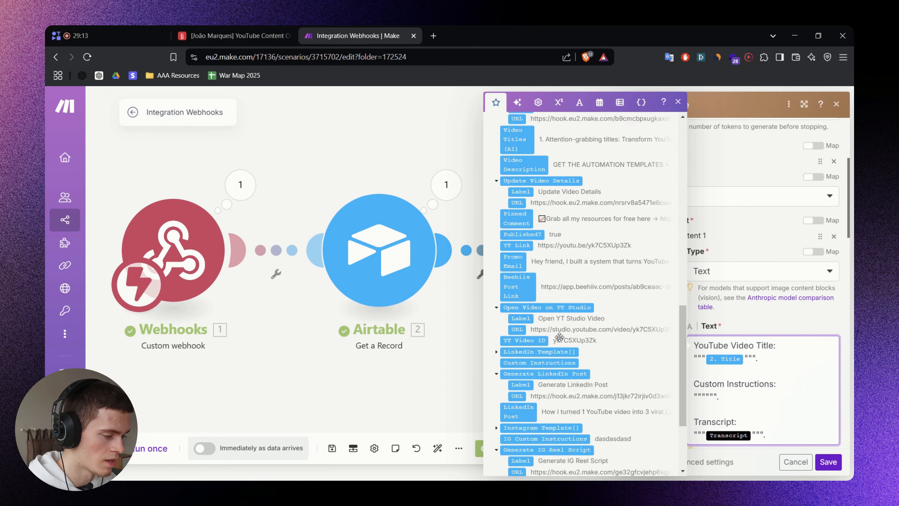
pyautogui.scroll(10, 545, 177)
pyautogui.click(545, 127)
pyautogui.write('IG C')
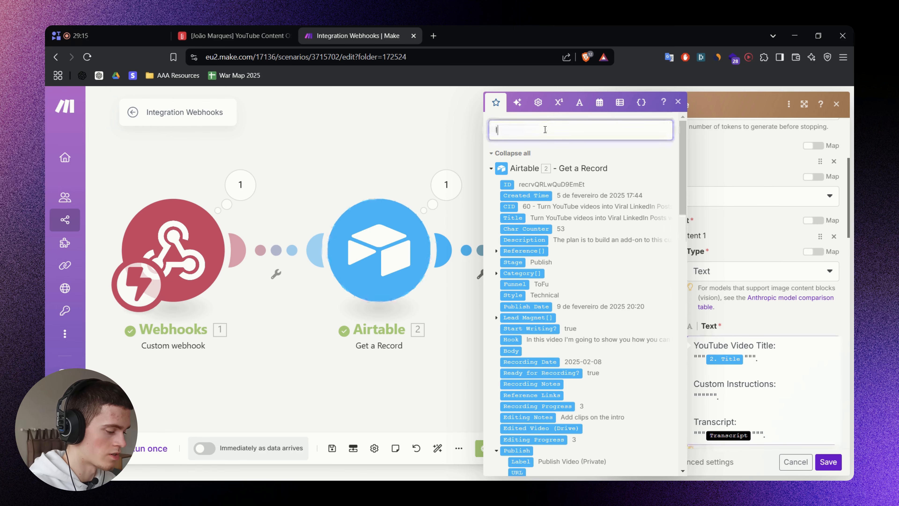
pyautogui.write('ustom')
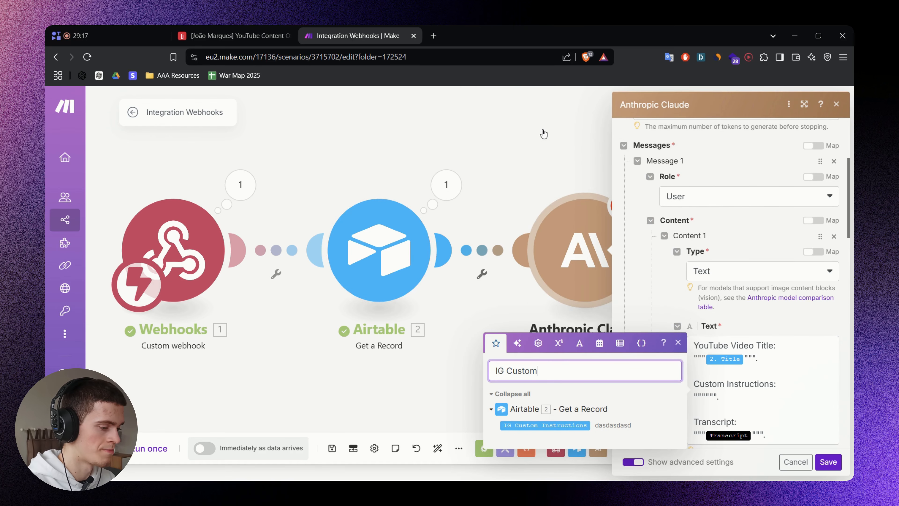
pyautogui.click(706, 395)
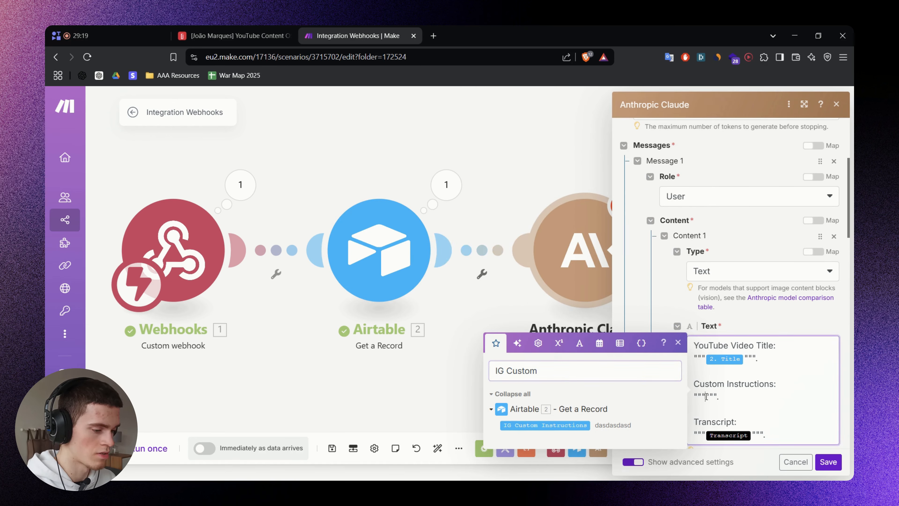
pyautogui.click(568, 425)
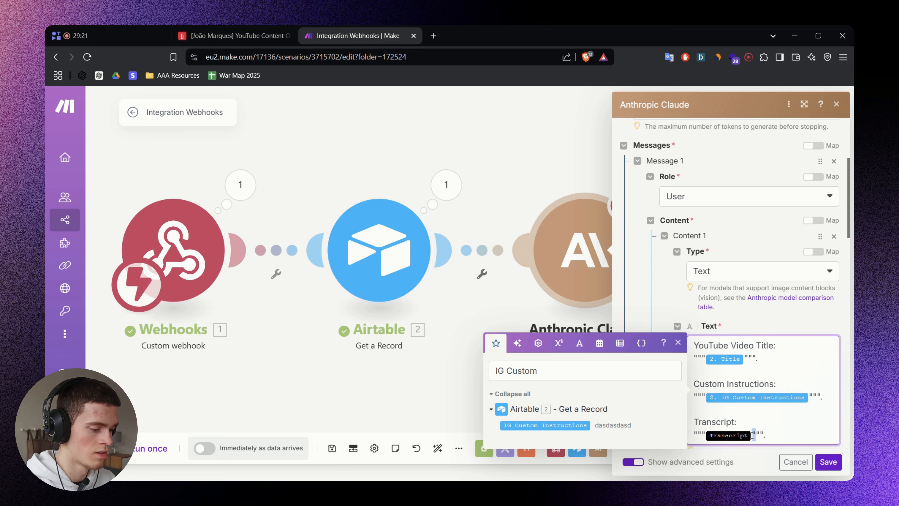
# Replace the Transcript placeholder in the Claude user message with the Airtable record's Video Transcript.
pyautogui.press('BackSpace')
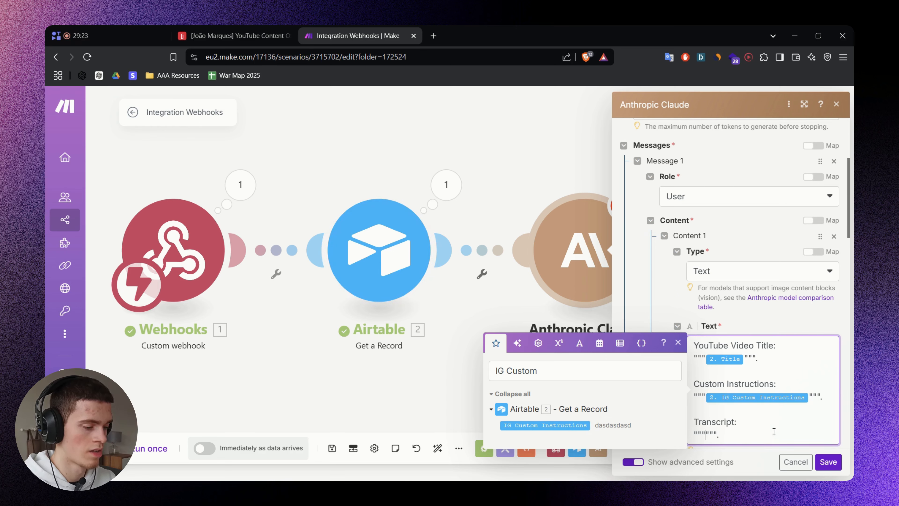
pyautogui.tripleClick(540, 369)
pyautogui.write('Trans')
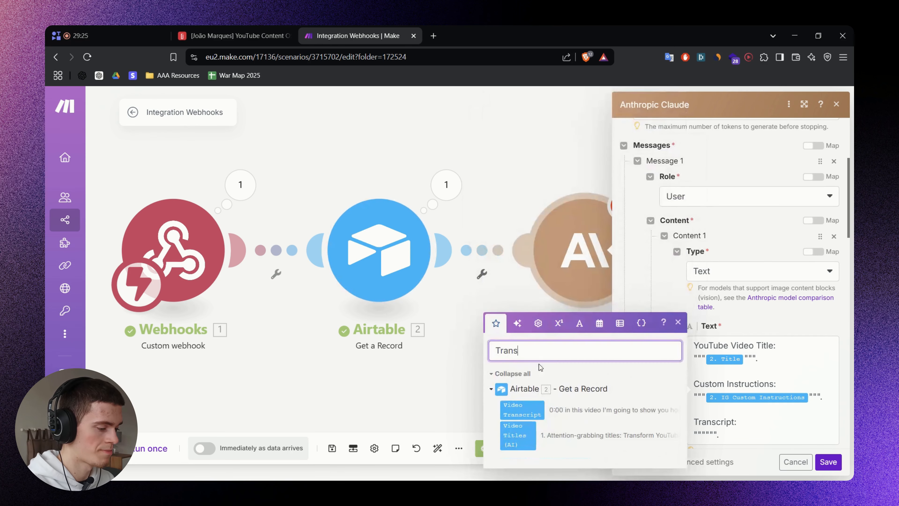
pyautogui.write('cript')
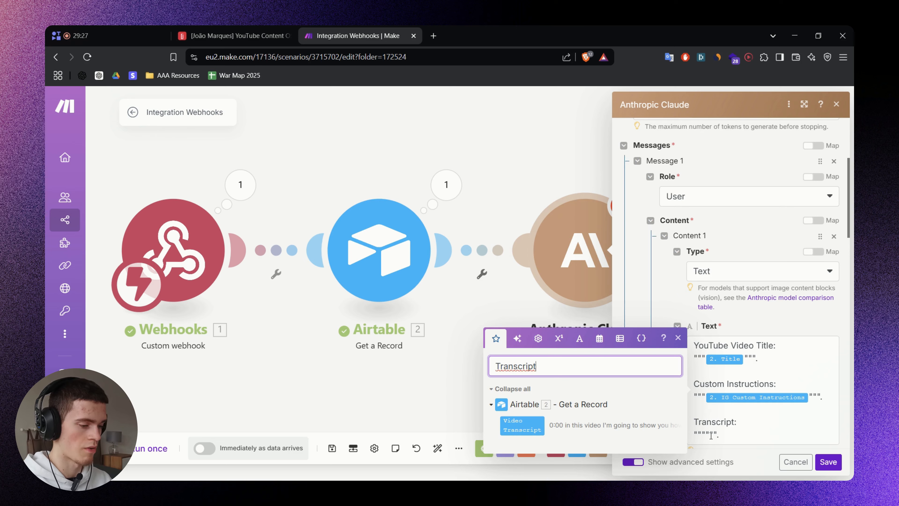
pyautogui.click(706, 433)
pyautogui.click(521, 425)
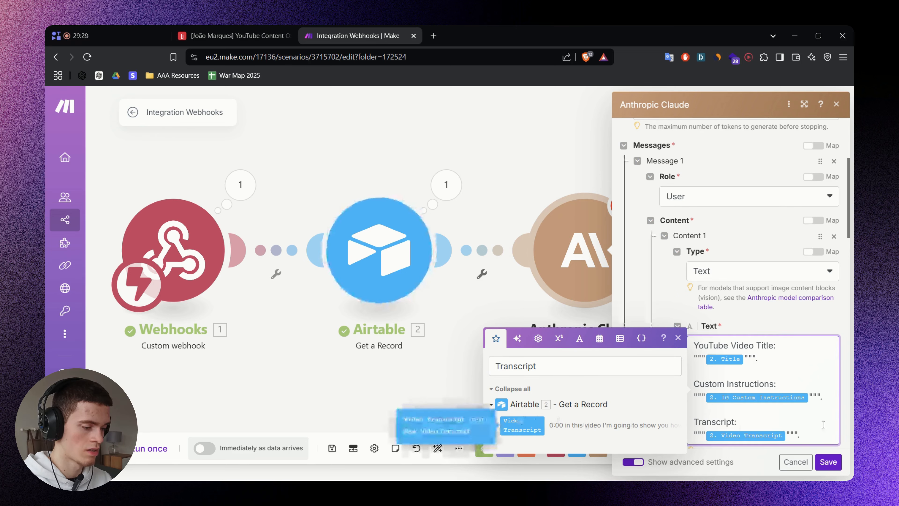
pyautogui.click(645, 387)
pyautogui.scroll(-2, 668, 378)
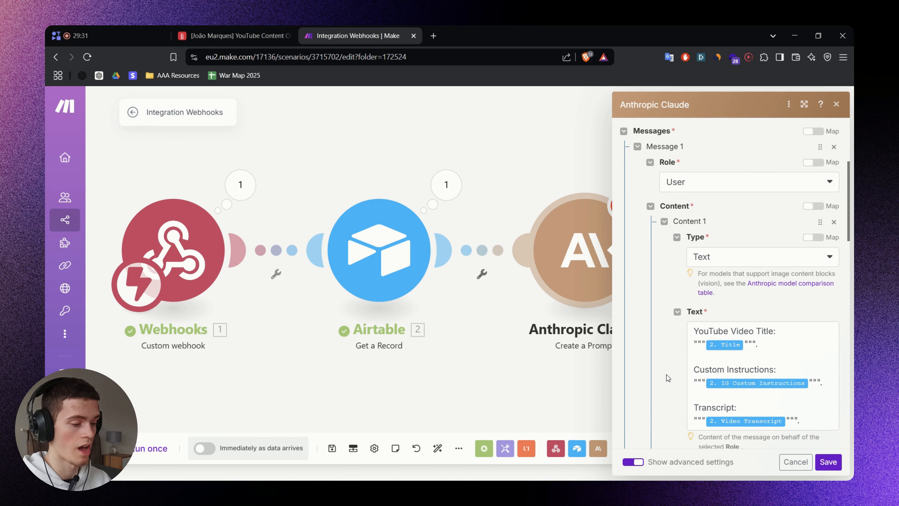
pyautogui.click(811, 380)
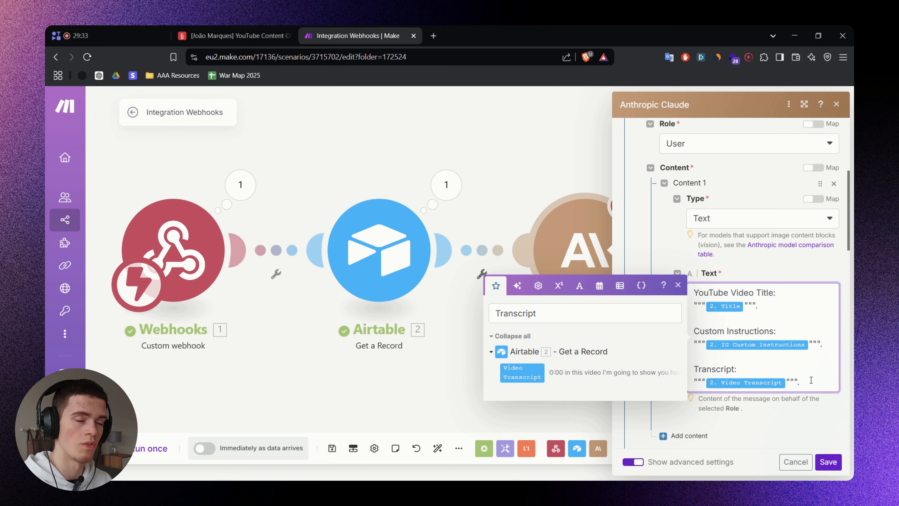
pyautogui.click(773, 412)
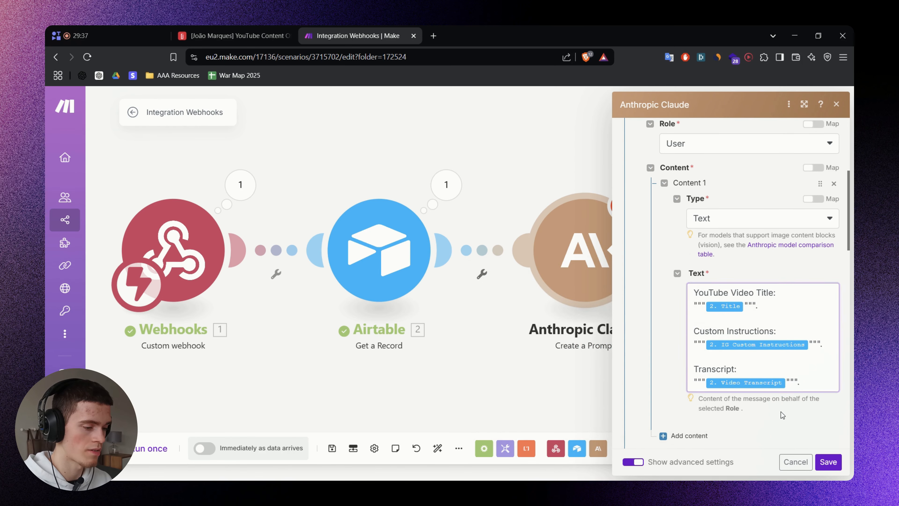
# Check the system prompt through its last line, set the Claude module's temperature to 0.8, and save the module.
pyautogui.scroll(-10, 815, 382)
pyautogui.scroll(-4, 727, 264)
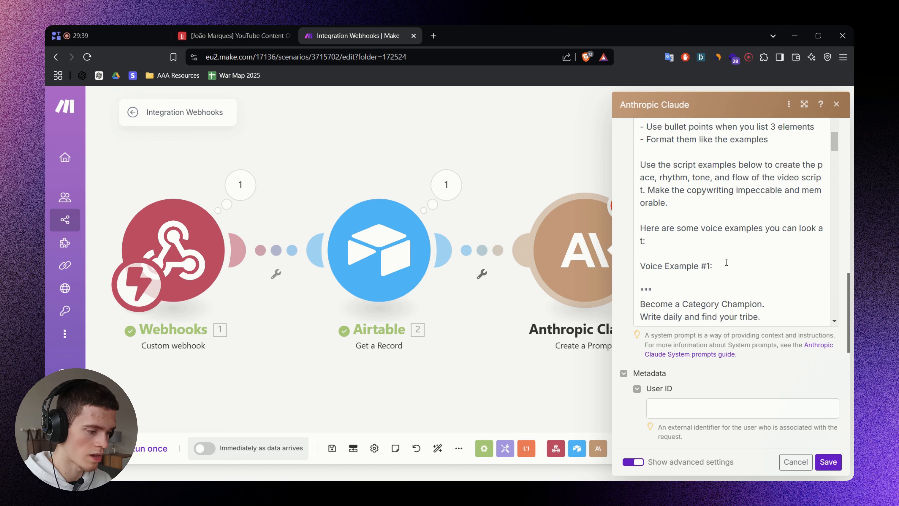
pyautogui.moveTo(834, 152); pyautogui.dragTo(827, 338)
pyautogui.click(783, 360)
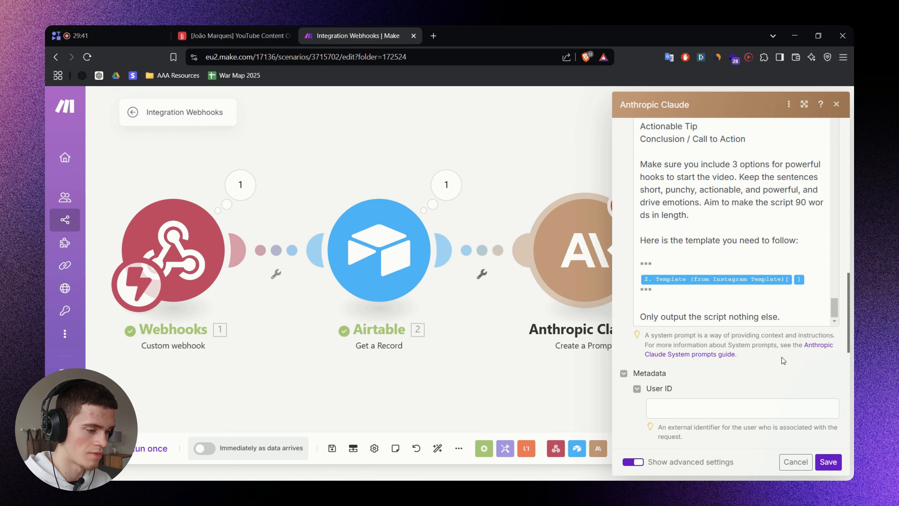
pyautogui.scroll(10, 822, 371)
pyautogui.scroll(-15, 637, 279)
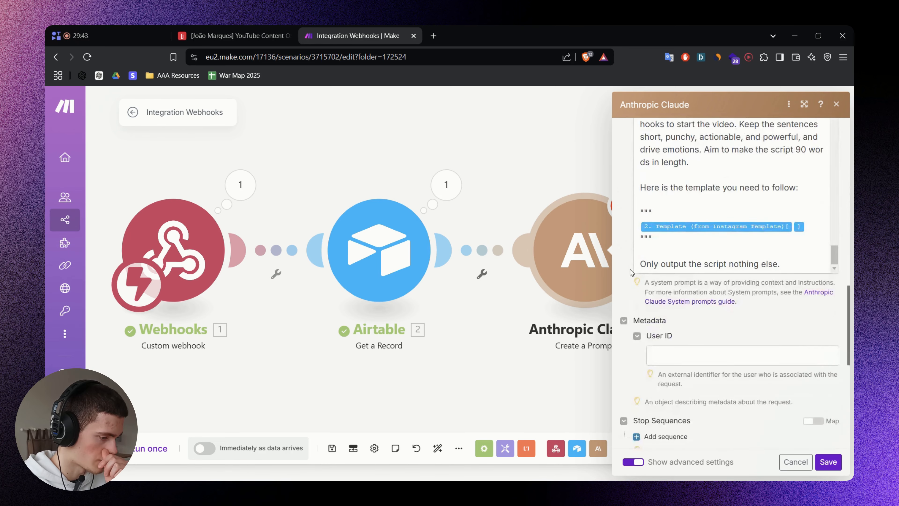
pyautogui.scroll(-3, 637, 280)
pyautogui.scroll(2, 637, 280)
pyautogui.click(646, 339)
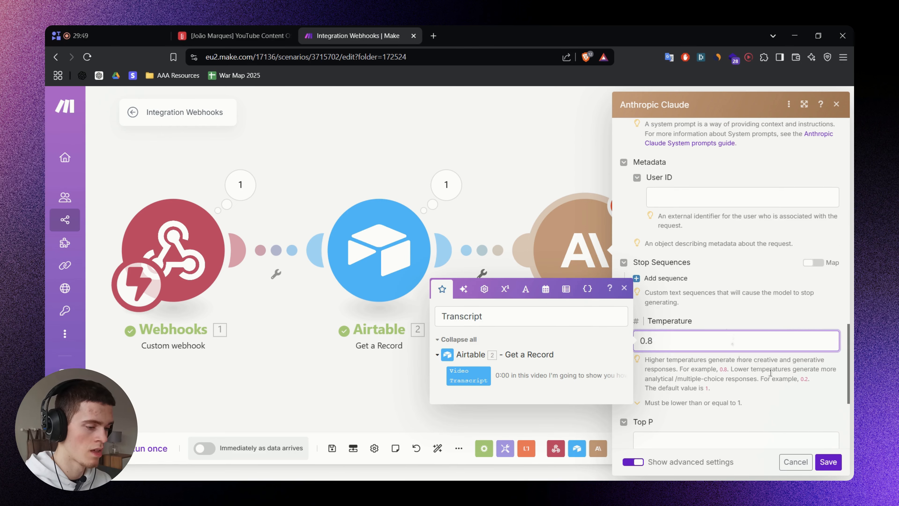
pyautogui.click(794, 411)
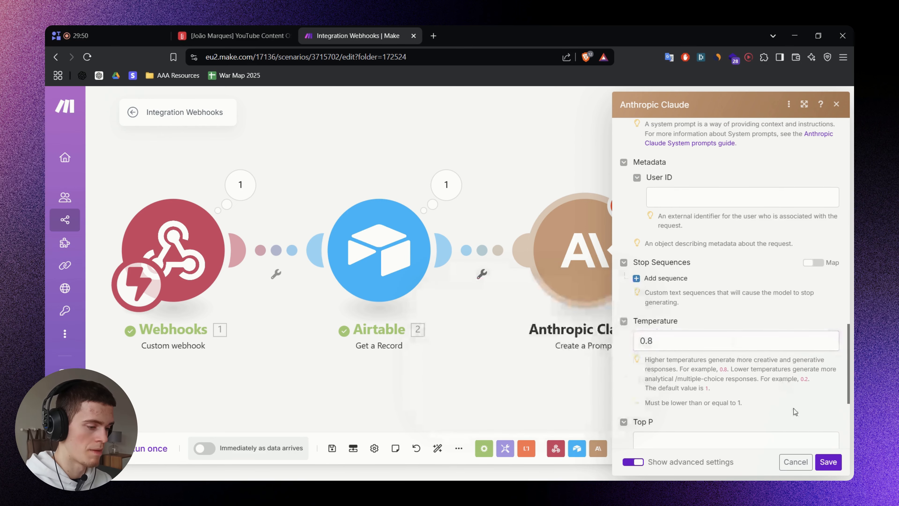
pyautogui.click(828, 462)
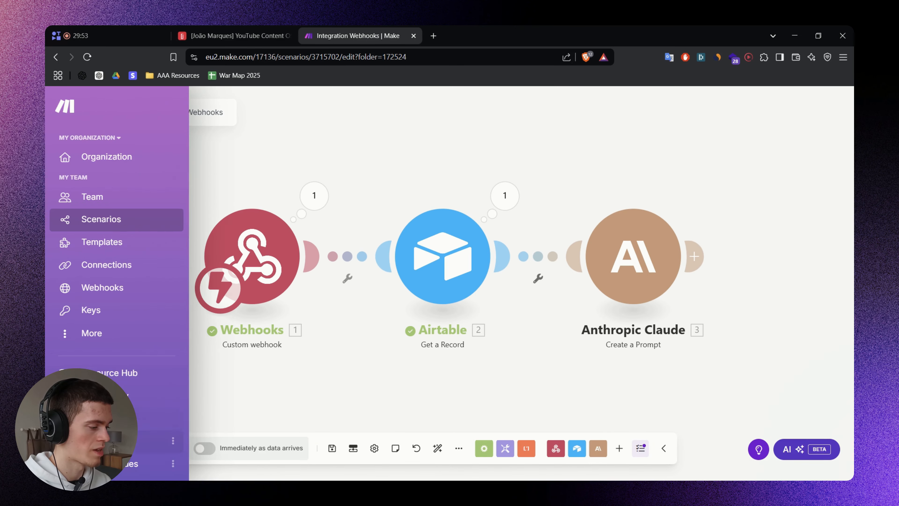
# Run the scenario once, trigger Generate IG Reel Script for record 60 in Airtable, and return to the running scenario in Make.
pyautogui.click(149, 449)
pyautogui.click(249, 36)
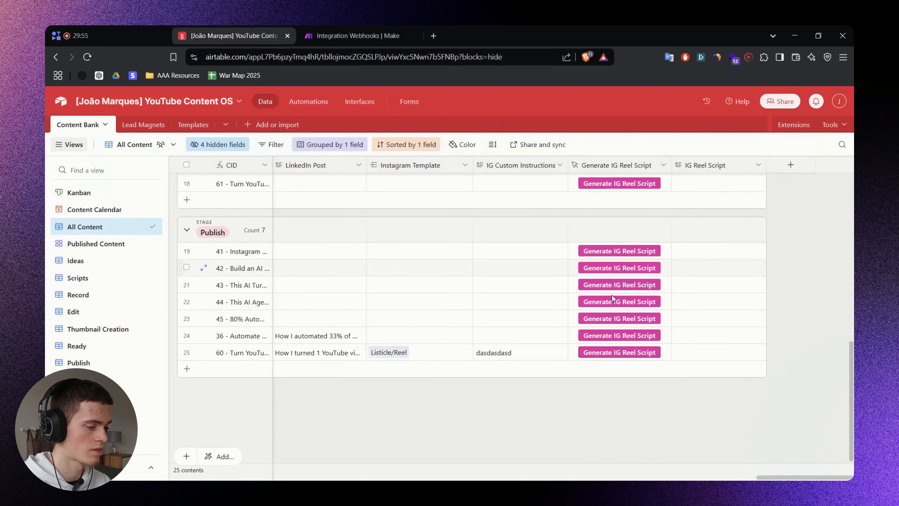
pyautogui.click(614, 352)
pyautogui.hotkey('ctrl', 'w')
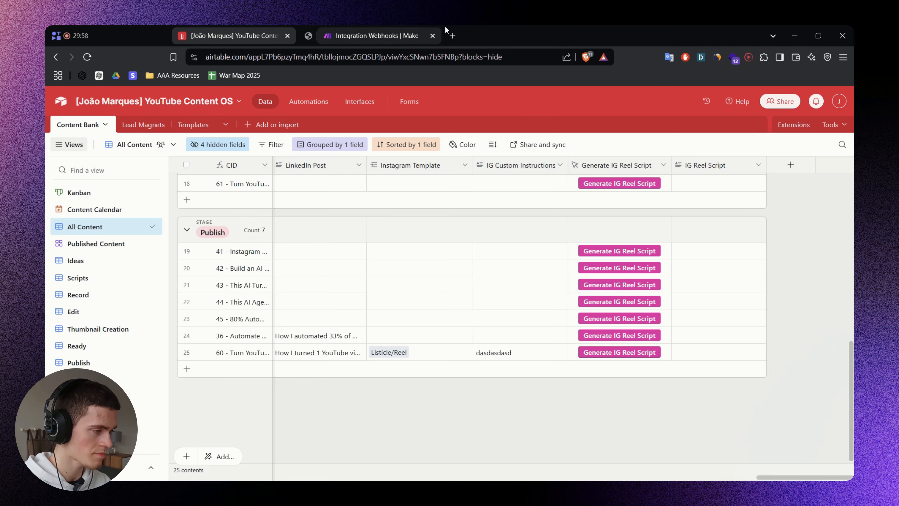
pyautogui.click(390, 31)
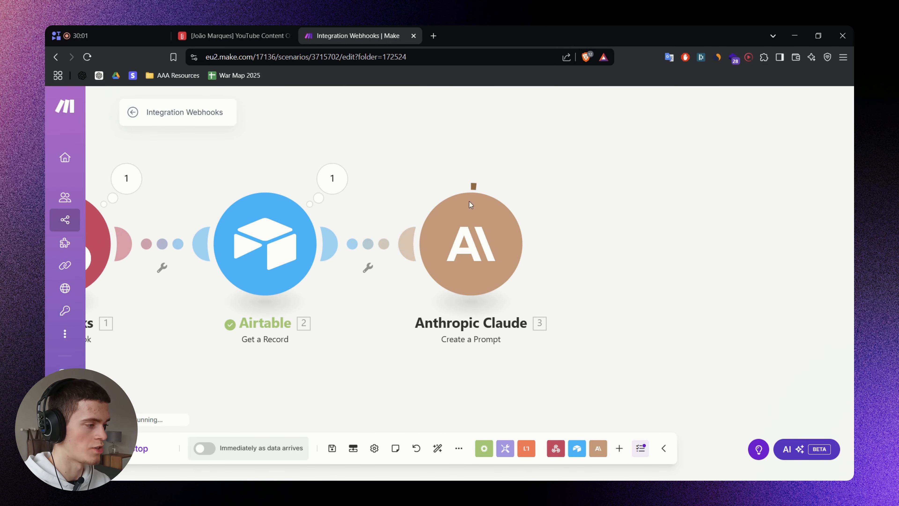
pyautogui.click(240, 35)
pyautogui.click(358, 36)
# Inspect the Claude module's run output, expanding its content to read the generated script text.
pyautogui.click(538, 179)
pyautogui.click(604, 332)
pyautogui.click(618, 344)
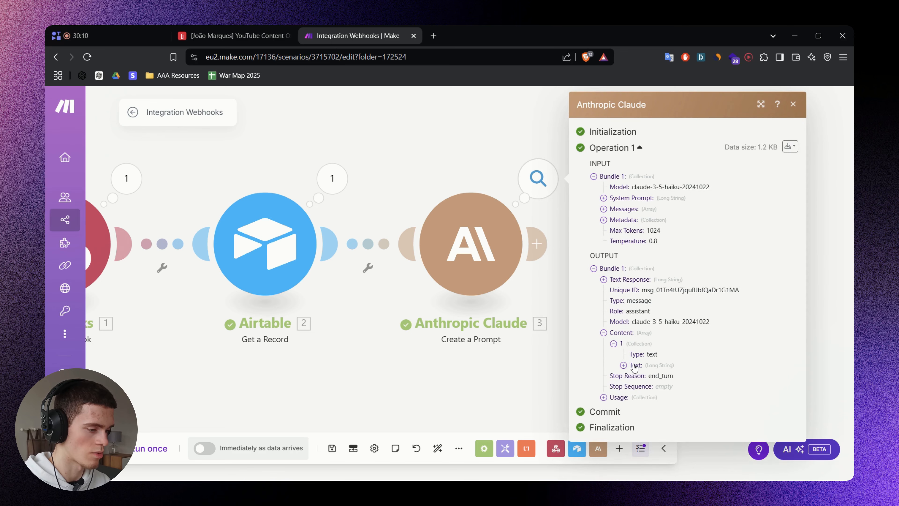
pyautogui.click(632, 365)
pyautogui.scroll(-4, 624, 359)
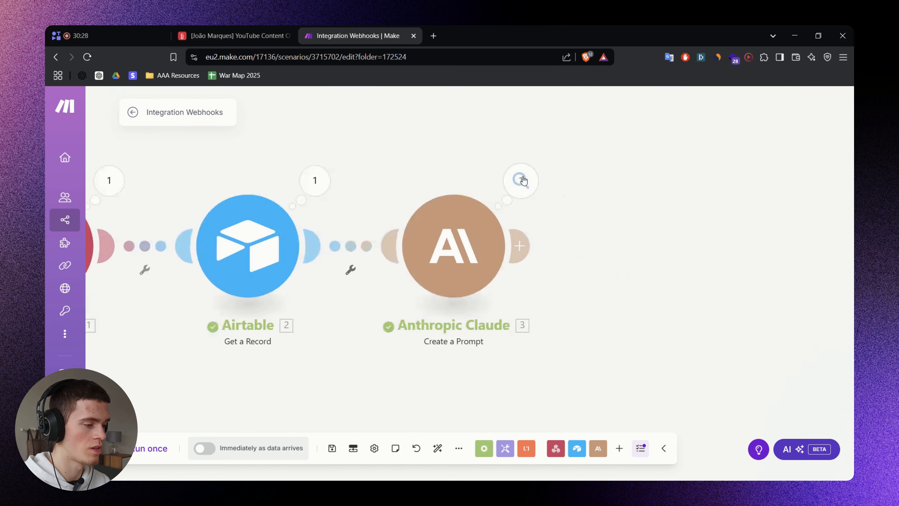
pyautogui.click(519, 178)
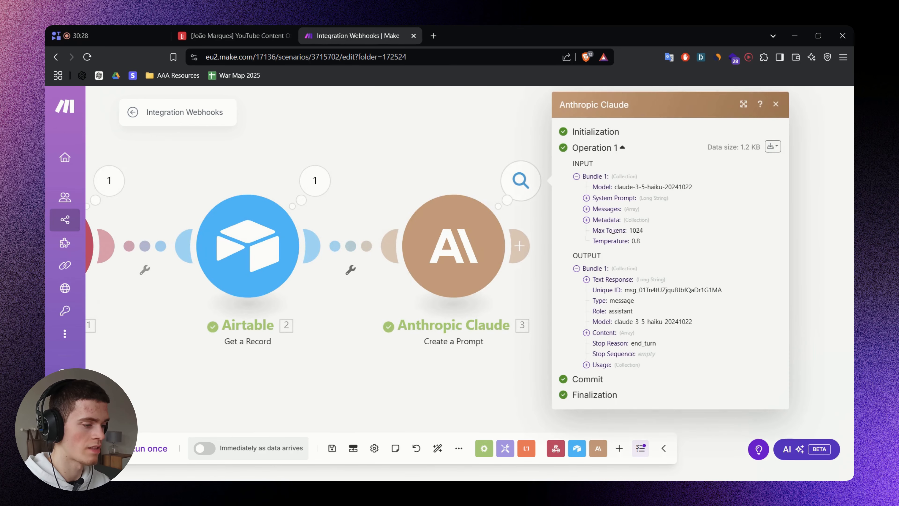
pyautogui.click(427, 131)
# Switch to Airtable and clear the IG Custom Instructions and Instagram Template fields of record 60.
pyautogui.click(233, 36)
pyautogui.click(704, 351)
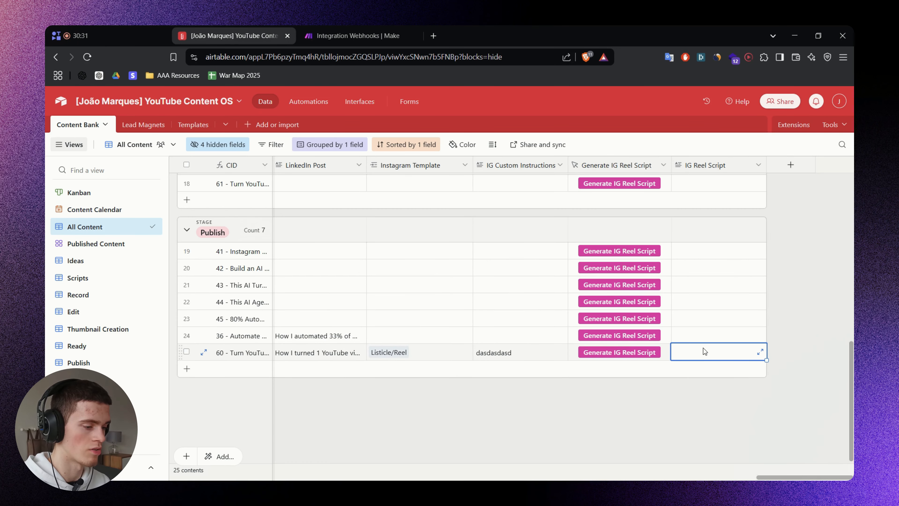
pyautogui.click(520, 353)
pyautogui.press('Delete')
pyautogui.click(448, 357)
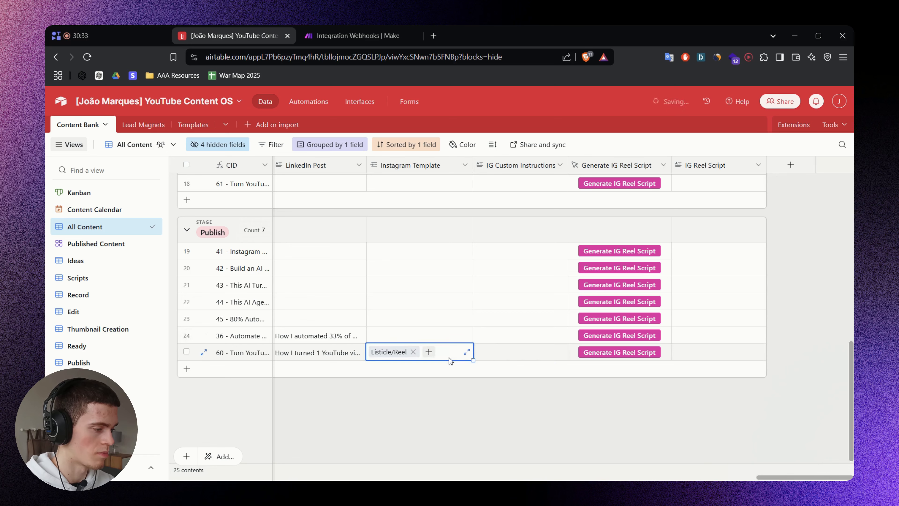
pyautogui.press('Delete')
pyautogui.click(462, 384)
# Switch back to Make and add an Airtable Update a Record module after the Claude module.
pyautogui.click(357, 36)
pyautogui.click(522, 246)
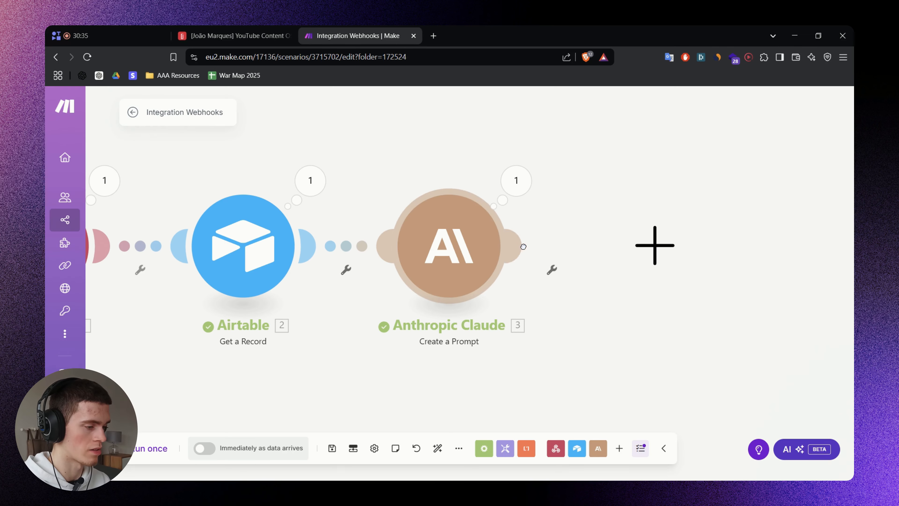
pyautogui.write('Airtable')
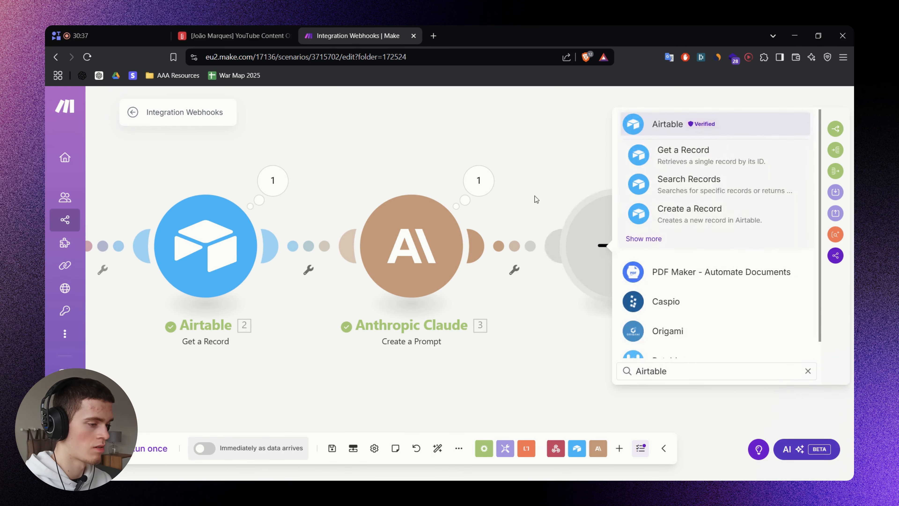
pyautogui.click(708, 128)
pyautogui.scroll(-2, 713, 259)
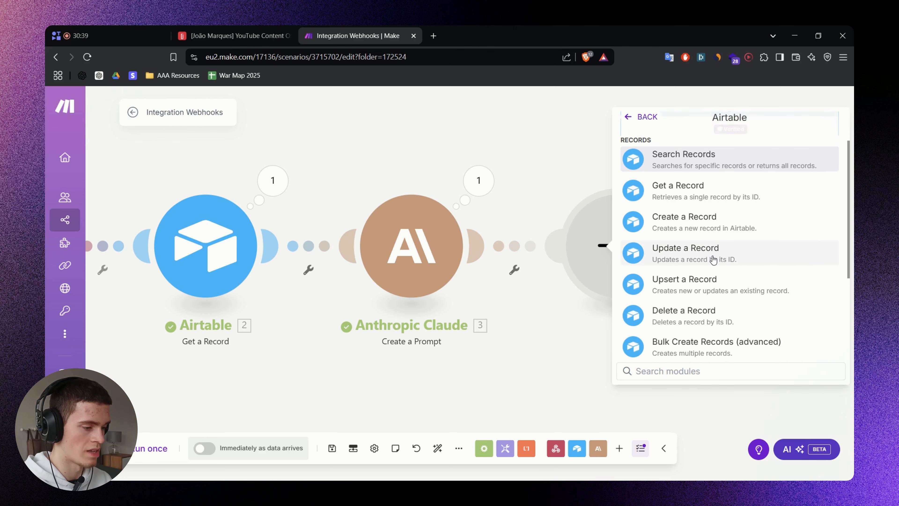
pyautogui.click(713, 260)
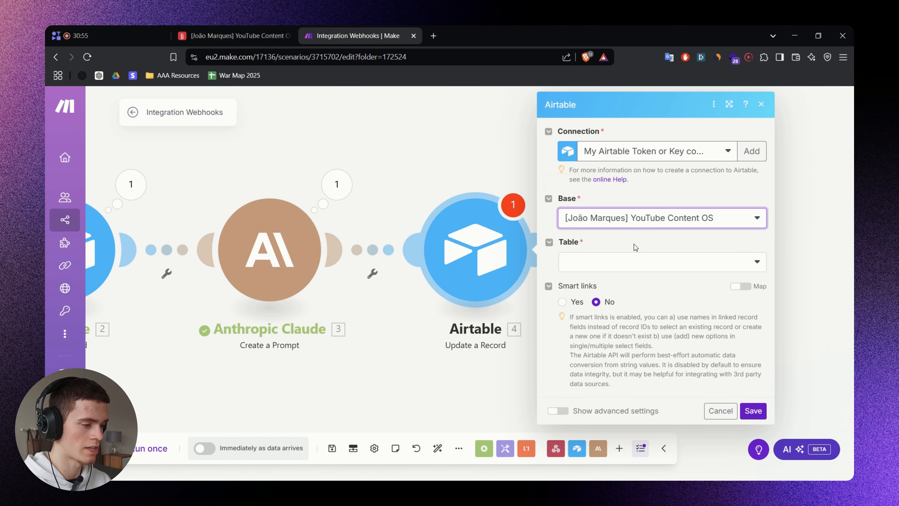
# Set the update module's table to Content Bank and map its Record ID to the webhook's record_id.
pyautogui.click(614, 260)
pyautogui.click(621, 285)
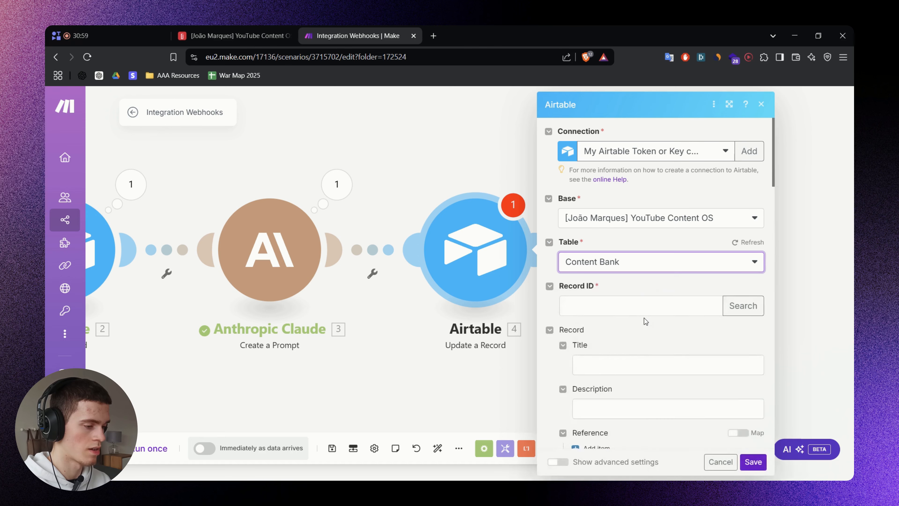
pyautogui.click(603, 306)
pyautogui.scroll(-15, 431, 352)
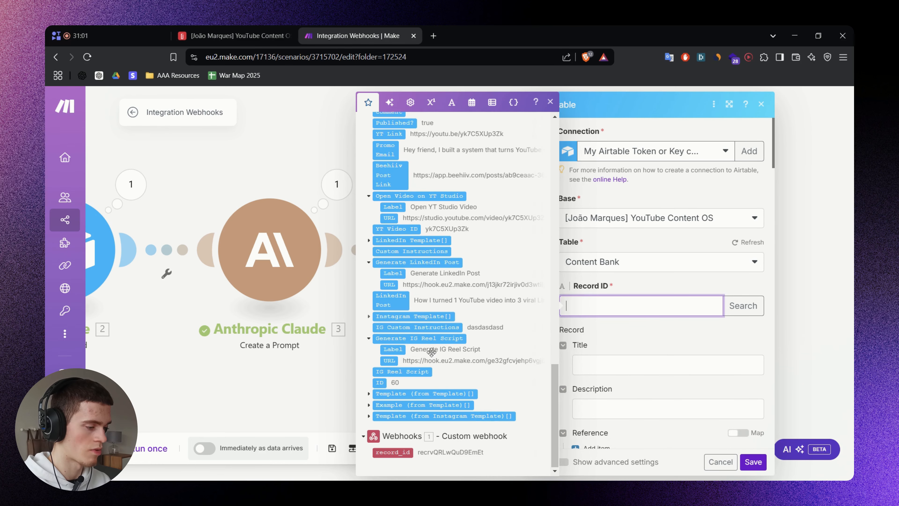
pyautogui.click(393, 452)
pyautogui.click(668, 346)
# Map the IG Reel Script field of the Airtable update module to Claude's Text Response and save the module.
pyautogui.scroll(-12, 584, 284)
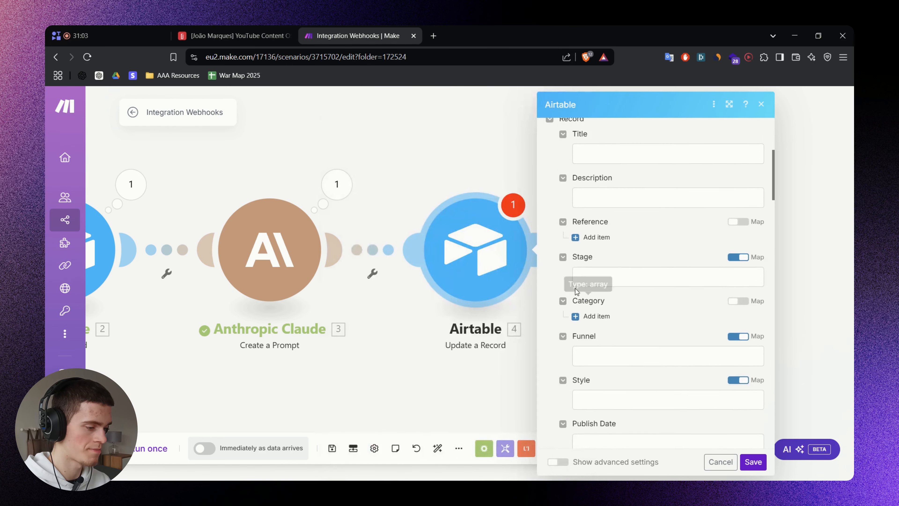
pyautogui.scroll(-20, 574, 256)
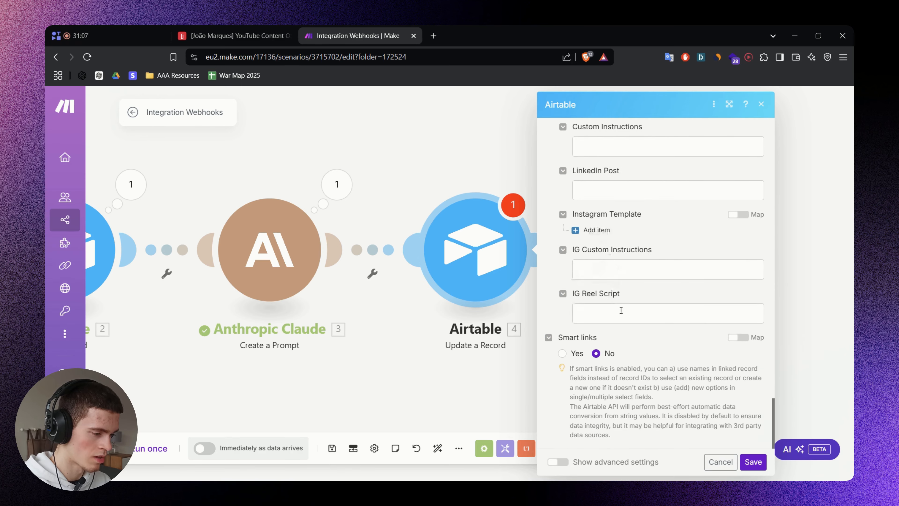
pyautogui.click(623, 318)
pyautogui.scroll(-4, 442, 248)
pyautogui.scroll(4, 425, 220)
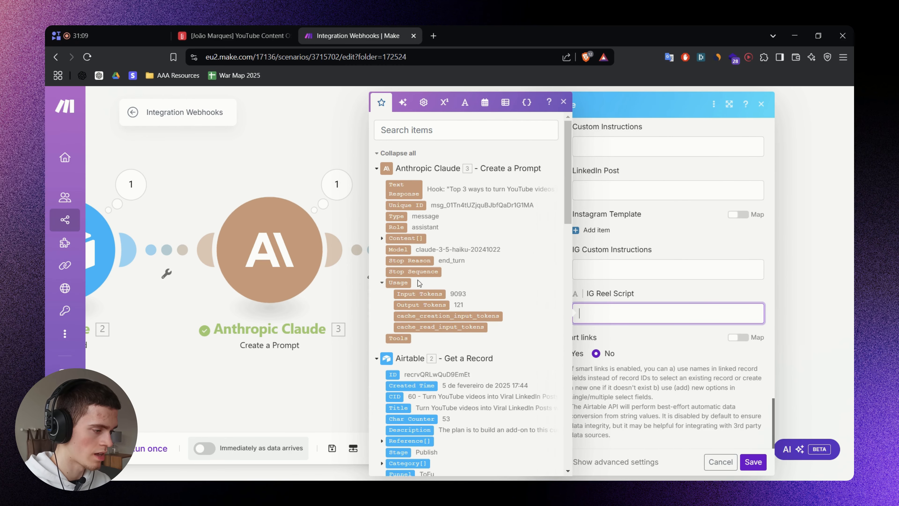
pyautogui.click(399, 194)
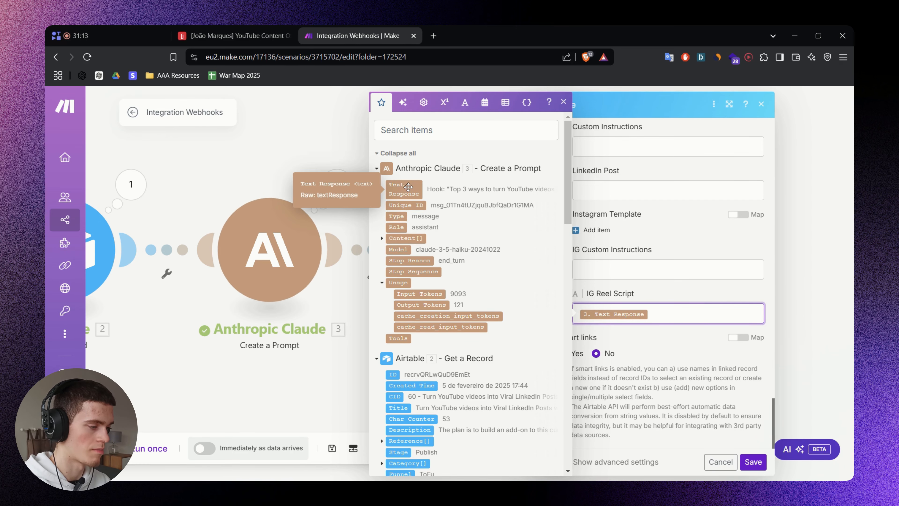
pyautogui.click(654, 345)
pyautogui.click(753, 462)
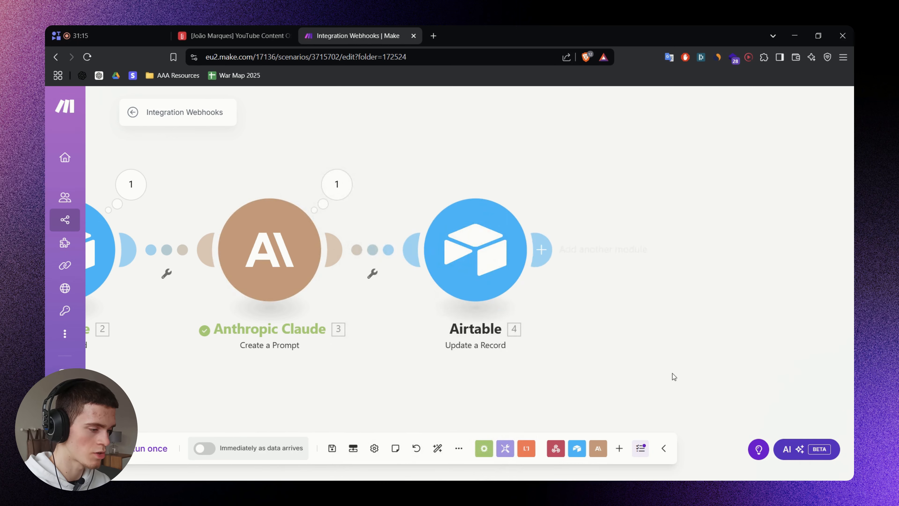
# Save the scenario and start a single run that waits for webhook data.
pyautogui.moveTo(526, 284); pyautogui.dragTo(622, 291)
pyautogui.scroll(-1, 621, 291)
pyautogui.moveTo(495, 196); pyautogui.dragTo(613, 163)
pyautogui.hotkey('ctrl', 's')
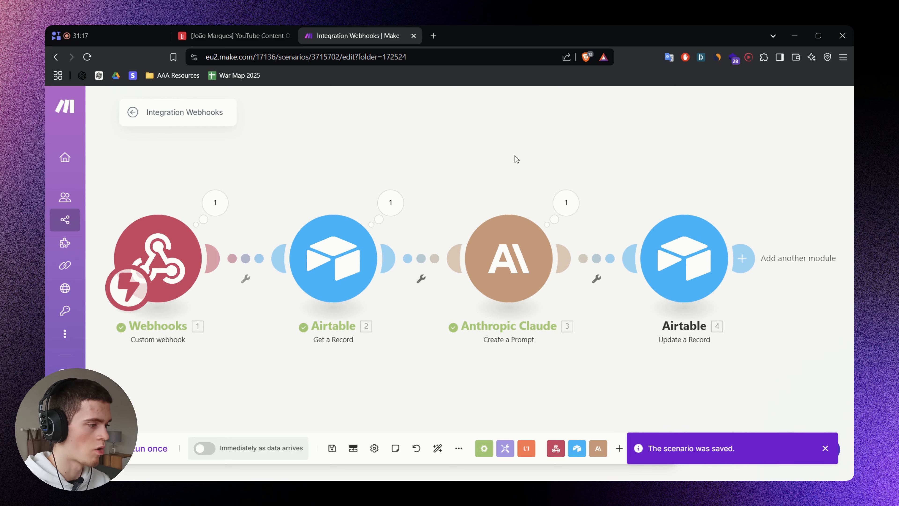
pyautogui.click(152, 448)
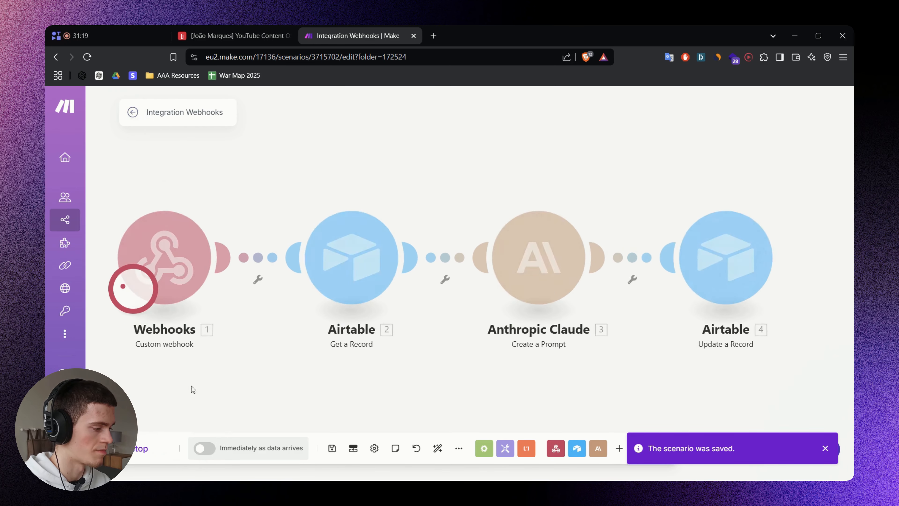
# Switch to Airtable and set the Instagram Template of record 60 to Tutorial/How-To Reel.
pyautogui.click(229, 29)
pyautogui.click(305, 32)
pyautogui.click(237, 32)
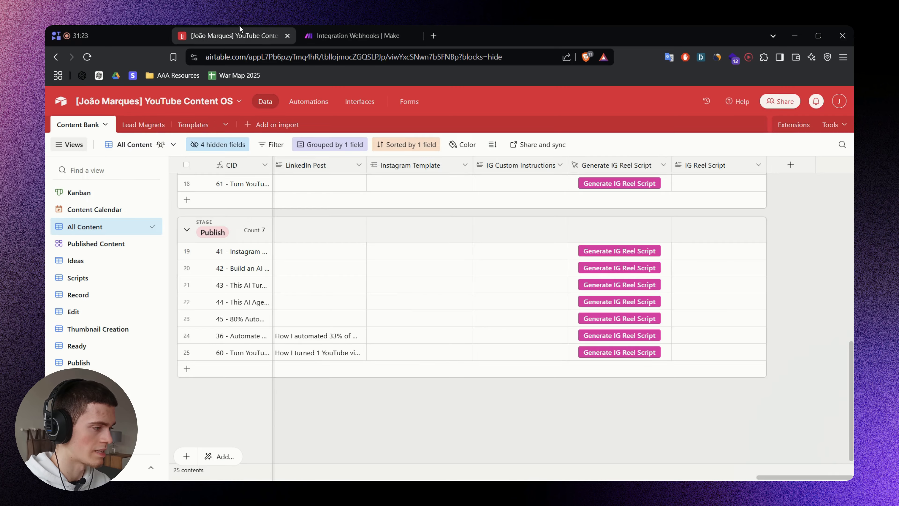
pyautogui.click(421, 357)
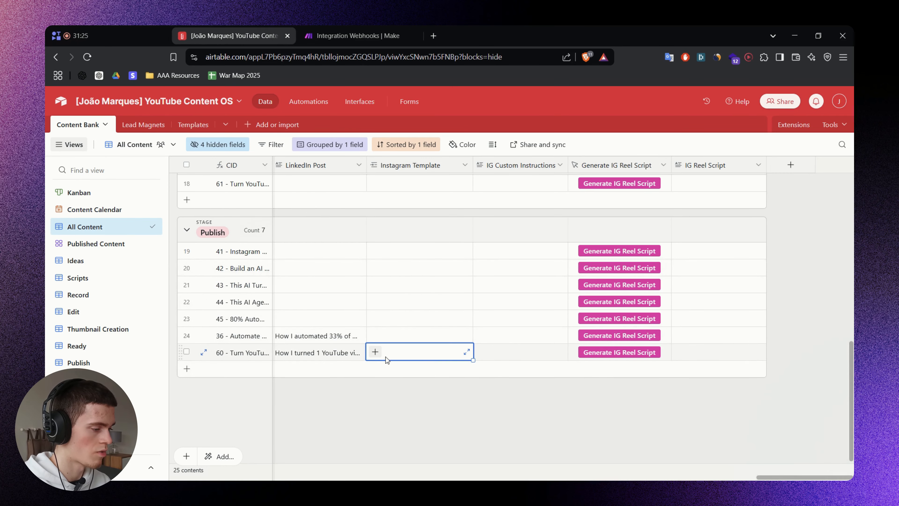
pyautogui.click(375, 351)
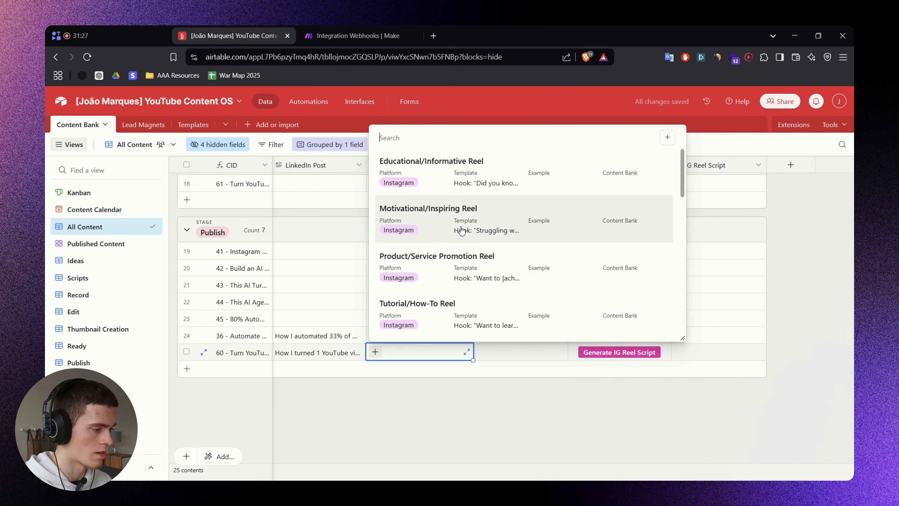
pyautogui.scroll(-3, 468, 230)
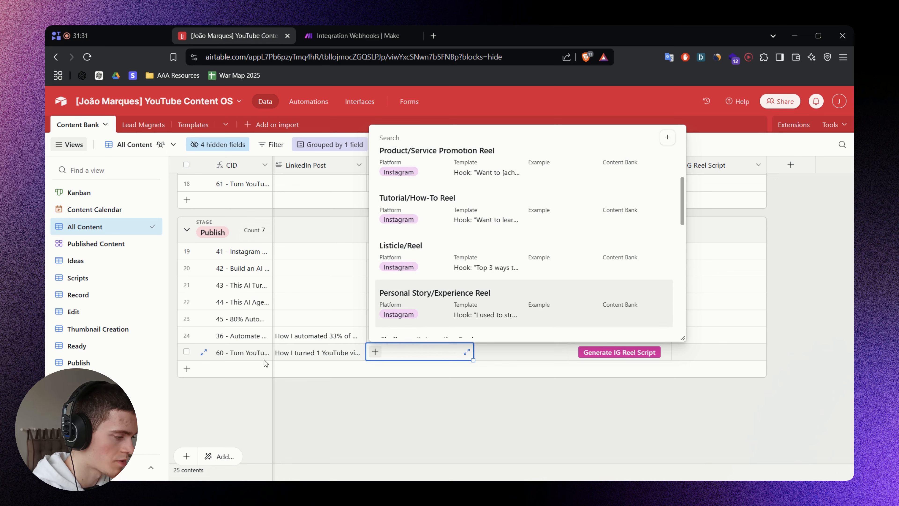
pyautogui.scroll(1, 488, 248)
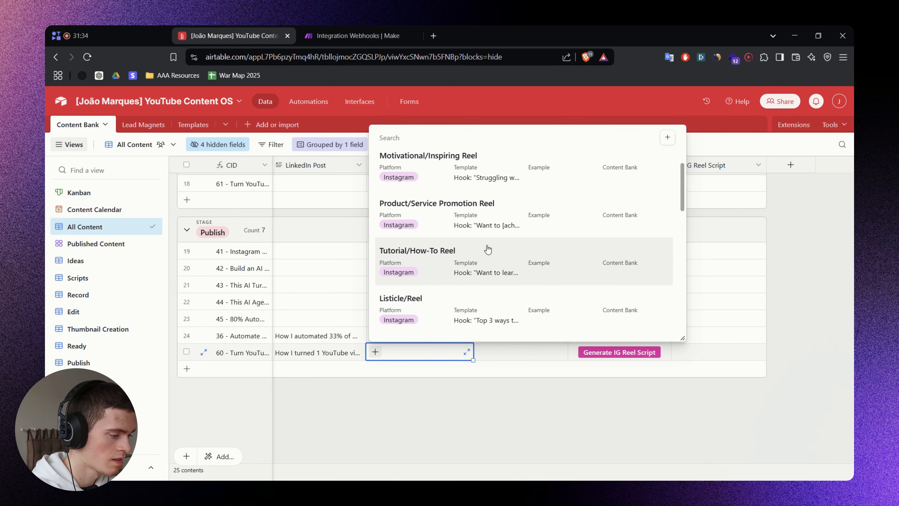
pyautogui.scroll(-4, 488, 250)
pyautogui.scroll(3, 489, 257)
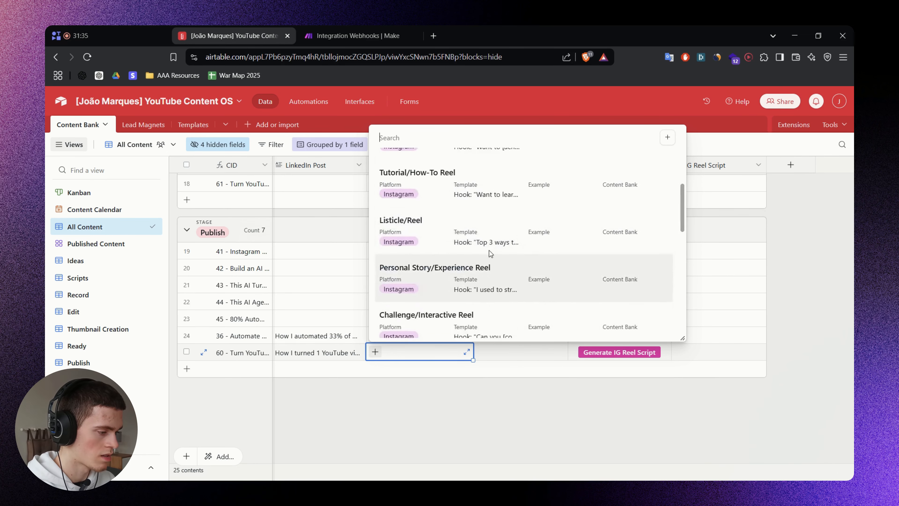
pyautogui.scroll(1, 489, 260)
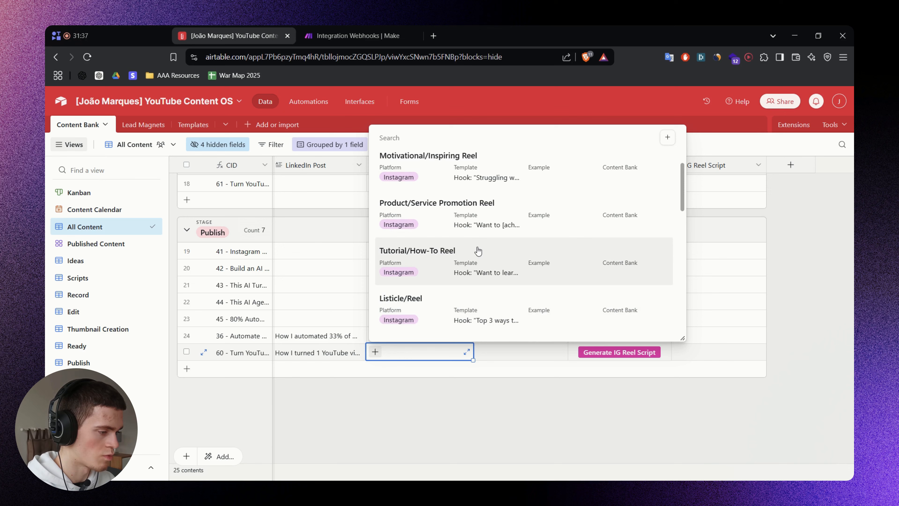
pyautogui.click(440, 256)
pyautogui.click(568, 428)
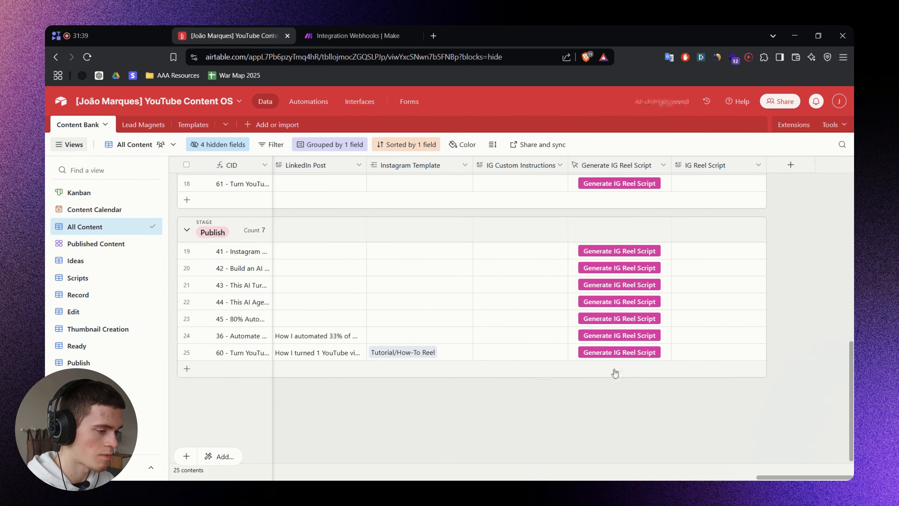
# Trigger Generate IG Reel Script for record 60, close the webhook response tab, and check the scenario run in Make.
pyautogui.click(613, 355)
pyautogui.hotkey('ctrl', 'w')
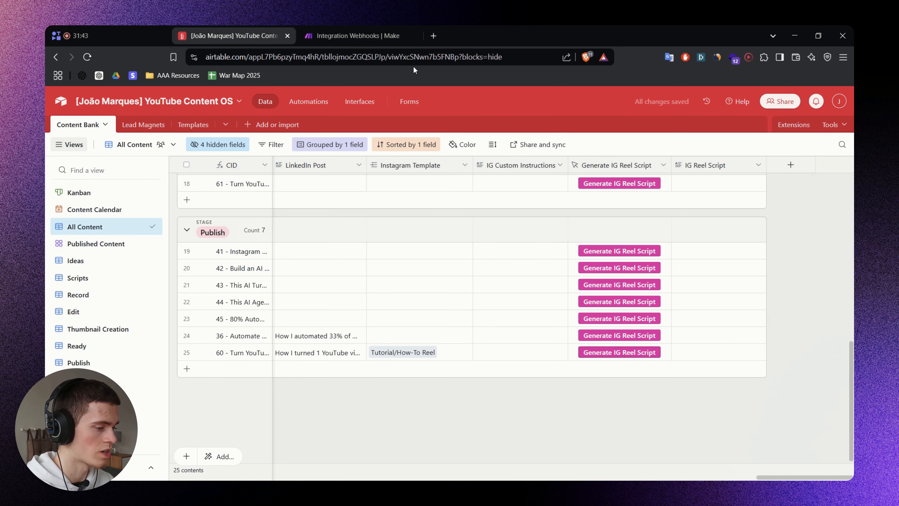
pyautogui.click(319, 29)
pyautogui.moveTo(550, 197); pyautogui.dragTo(448, 204)
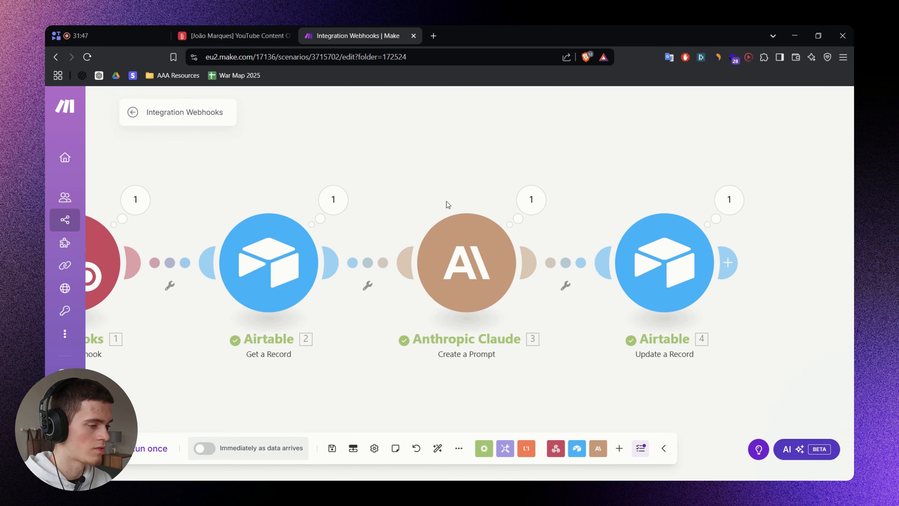
pyautogui.moveTo(594, 287); pyautogui.dragTo(527, 279)
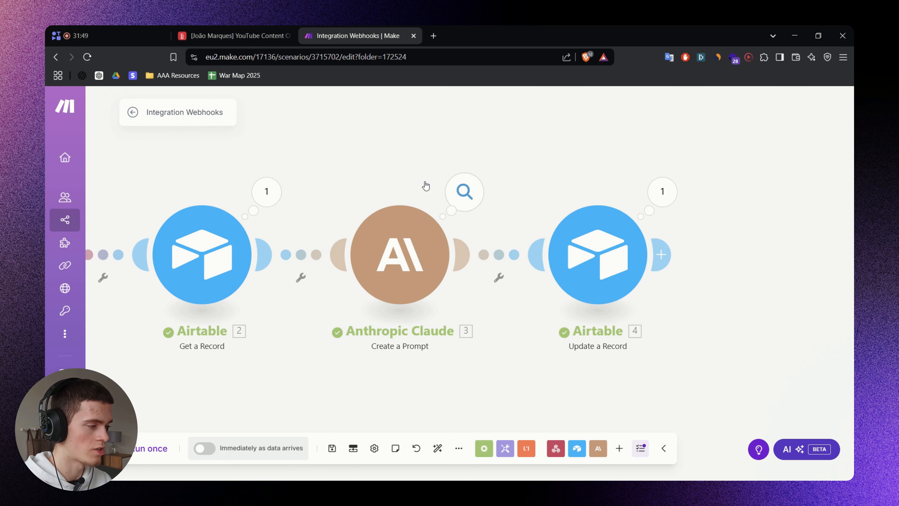
# Switch back to Airtable and expand the IG Reel Script of record 60 to read the generated script.
pyautogui.click(230, 35)
pyautogui.click(730, 359)
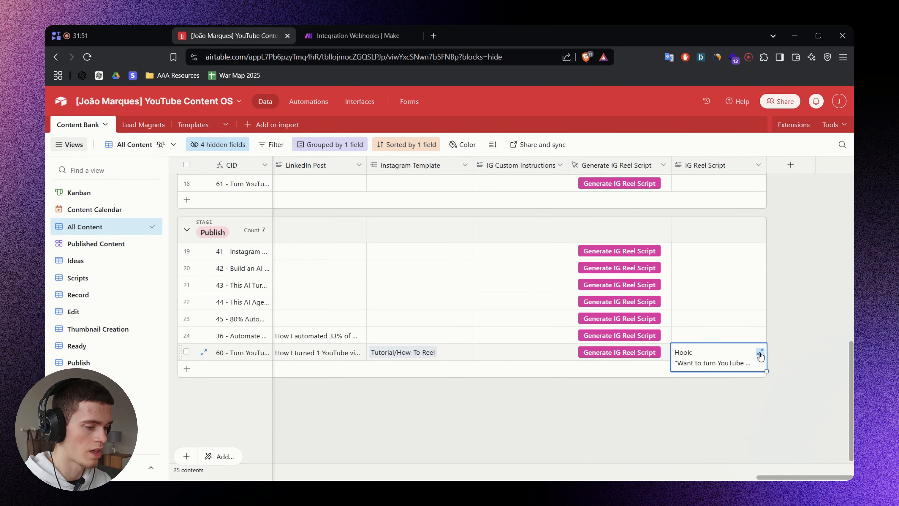
pyautogui.click(760, 351)
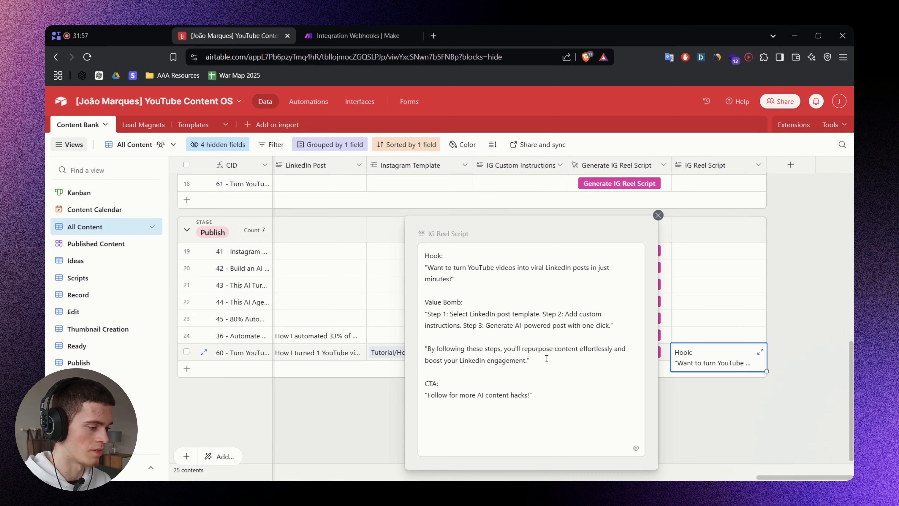
pyautogui.click(658, 214)
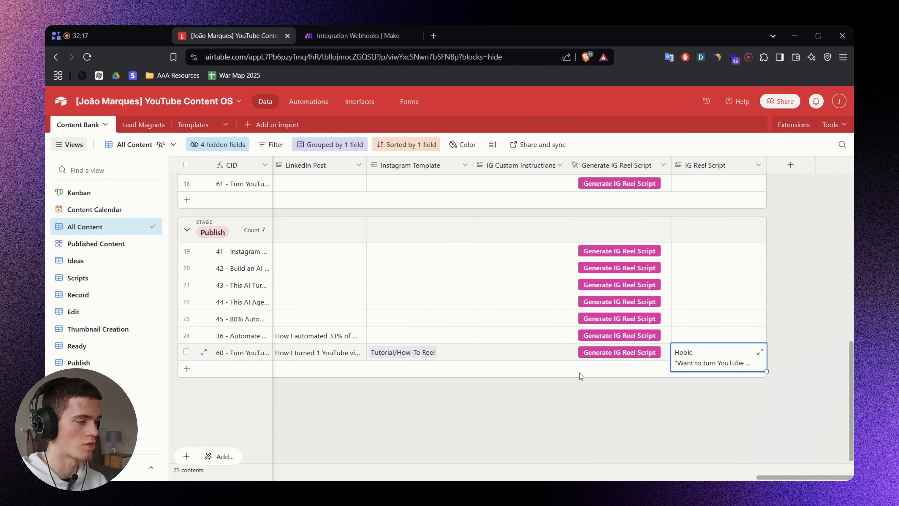
# Switch to Make and review the Claude module's System Prompt, including its writing constraints, character limit and template section.
pyautogui.click(345, 35)
pyautogui.click(399, 257)
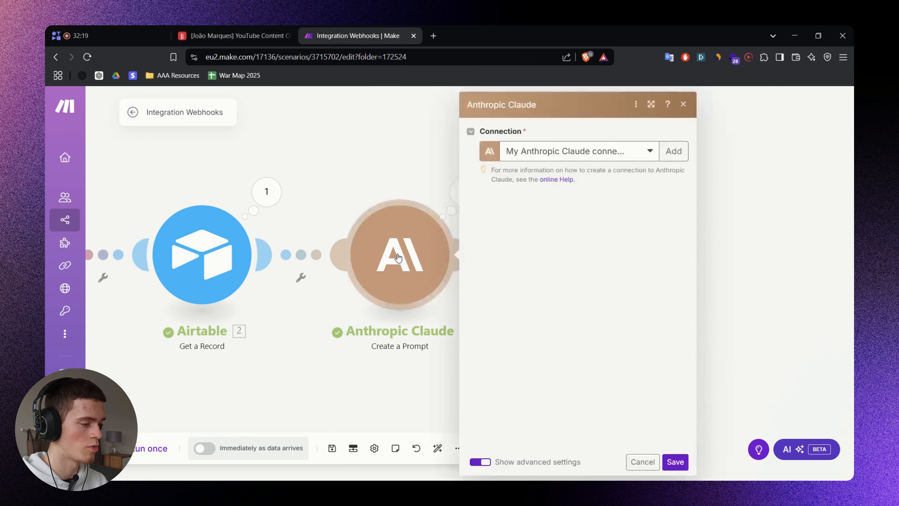
pyautogui.scroll(-10, 503, 288)
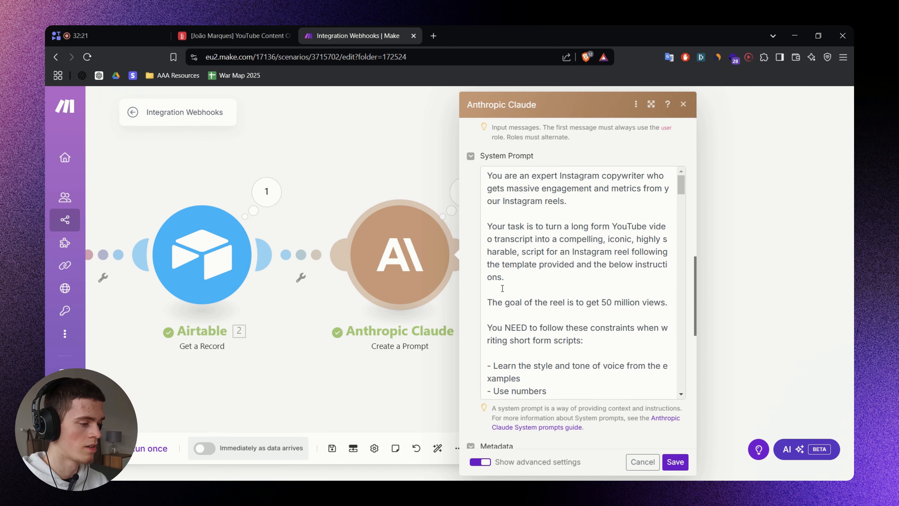
pyautogui.scroll(-6, 503, 288)
pyautogui.scroll(3, 577, 250)
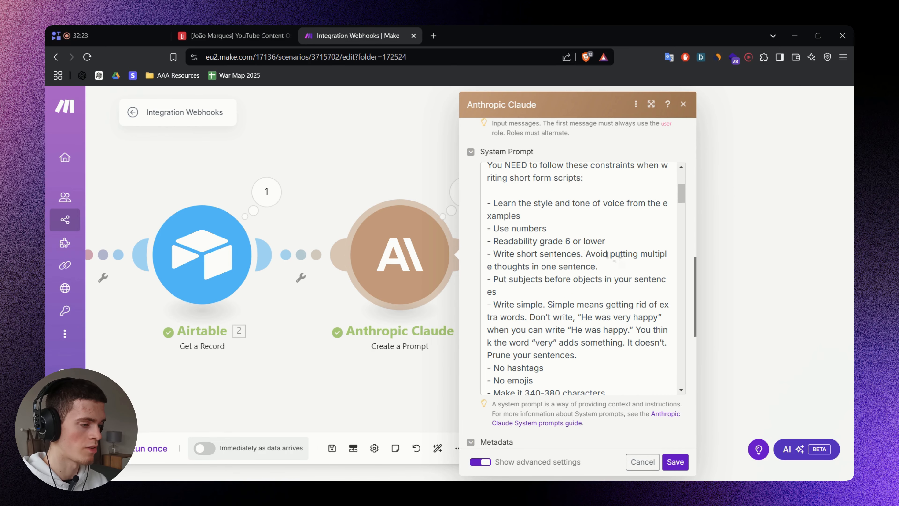
pyautogui.click(622, 244)
pyautogui.scroll(-3, 610, 316)
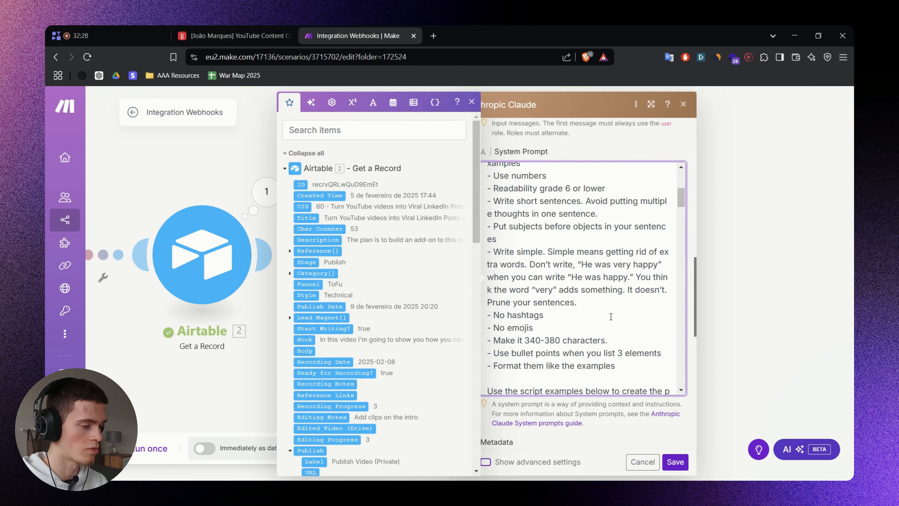
pyautogui.click(625, 409)
pyautogui.click(610, 341)
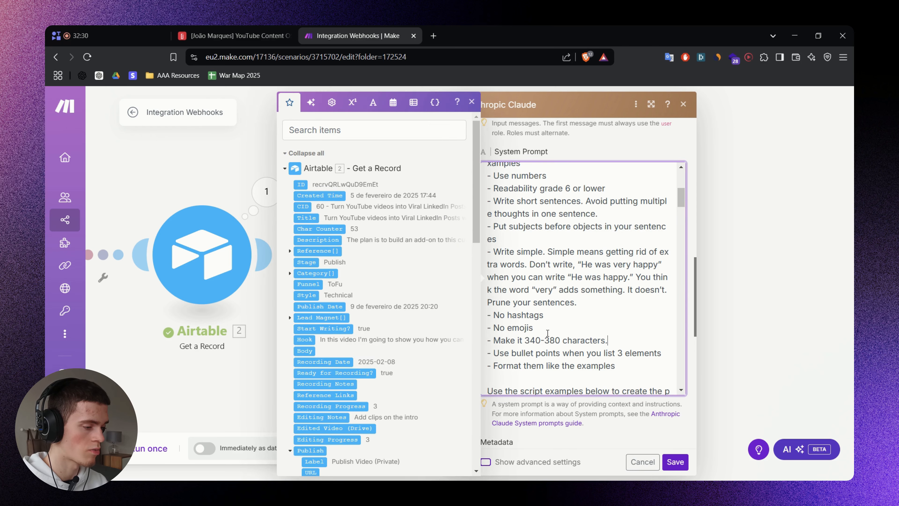
pyautogui.moveTo(526, 340); pyautogui.dragTo(542, 339)
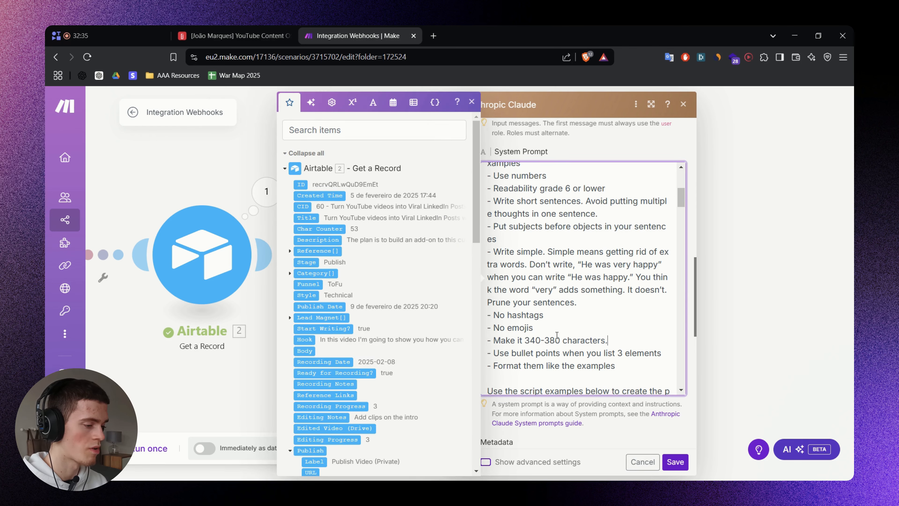
pyautogui.moveTo(676, 206); pyautogui.dragTo(655, 415)
pyautogui.click(654, 416)
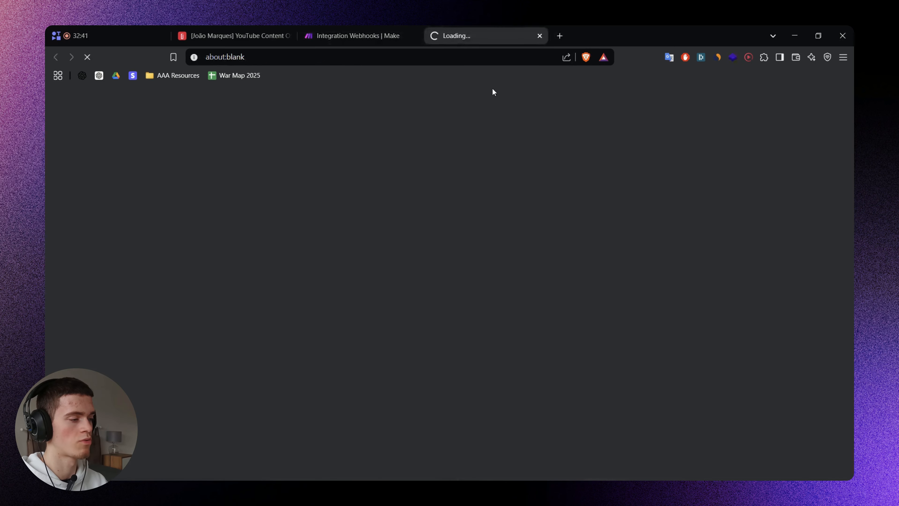
pyautogui.hotkey('ctrl', 'w')
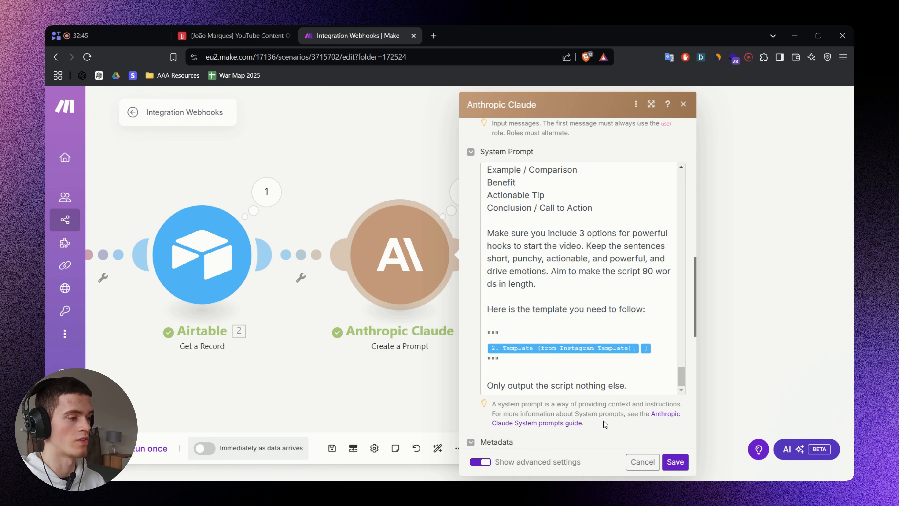
# Save the Claude module and the scenario, exit the editor, and switch the scenario on.
pyautogui.click(675, 462)
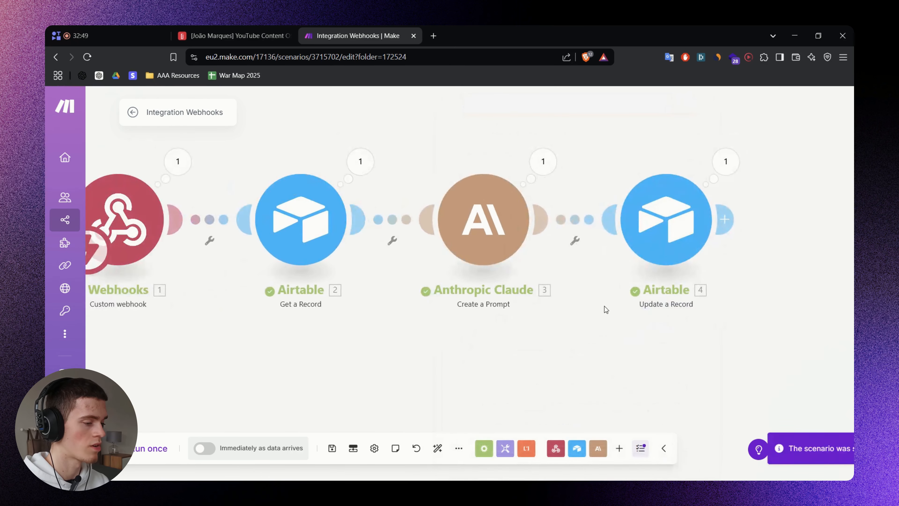
pyautogui.click(133, 112)
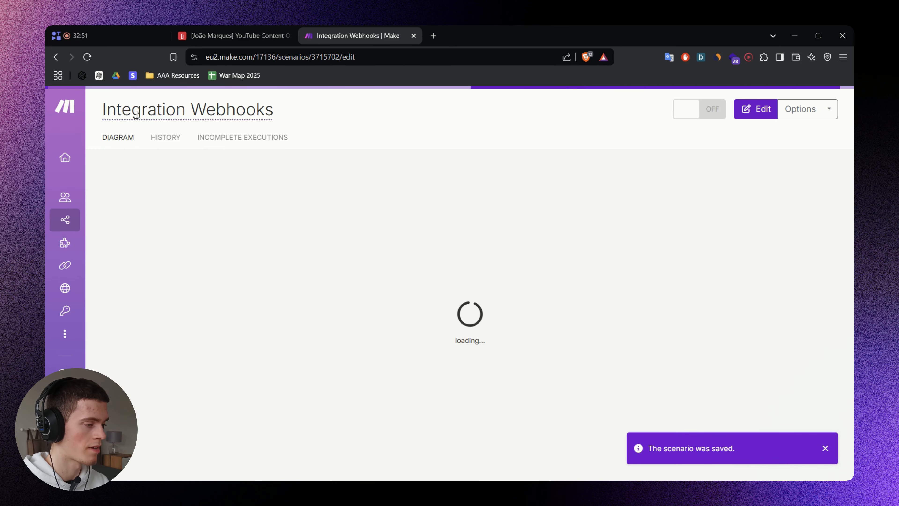
pyautogui.click(696, 113)
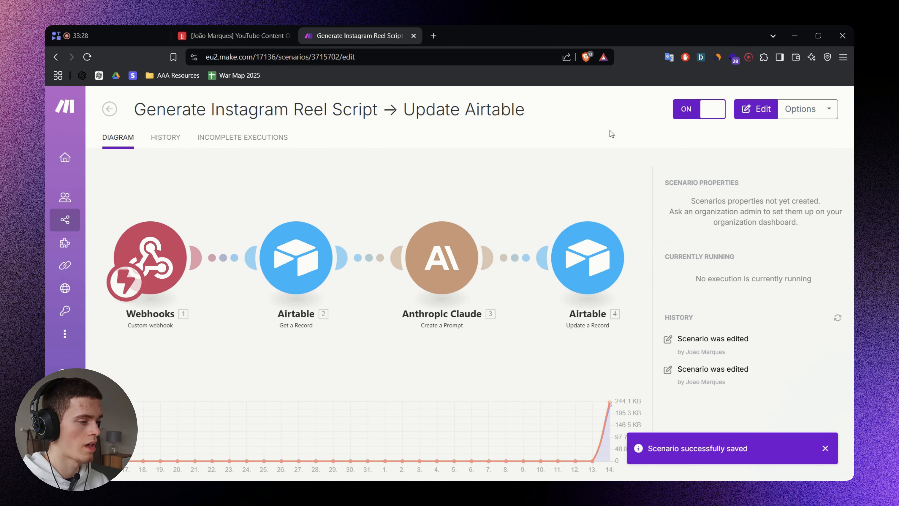
# Switch to the whiteboard and look over the prompt block and the Connect Anthropic Claude to Make help link.
pyautogui.hotkey('alt', 'Tab')
pyautogui.moveTo(618, 257)
pyautogui.mouseDown()
pyautogui.moveTo(599, 294)
pyautogui.moveTo(639, 264)
pyautogui.mouseUp()
pyautogui.moveTo(580, 288); pyautogui.dragTo(594, 208)
pyautogui.scroll(1, 579, 269)
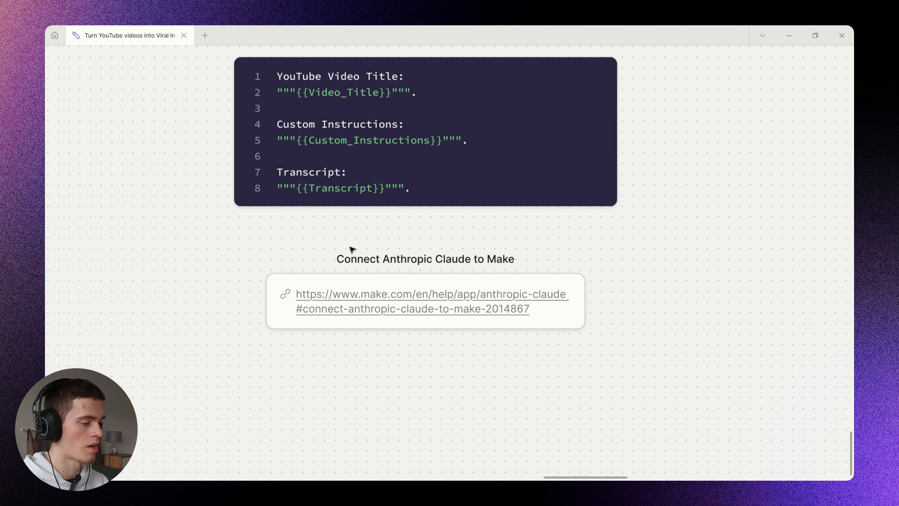
pyautogui.moveTo(233, 236); pyautogui.dragTo(675, 370)
pyautogui.click(675, 369)
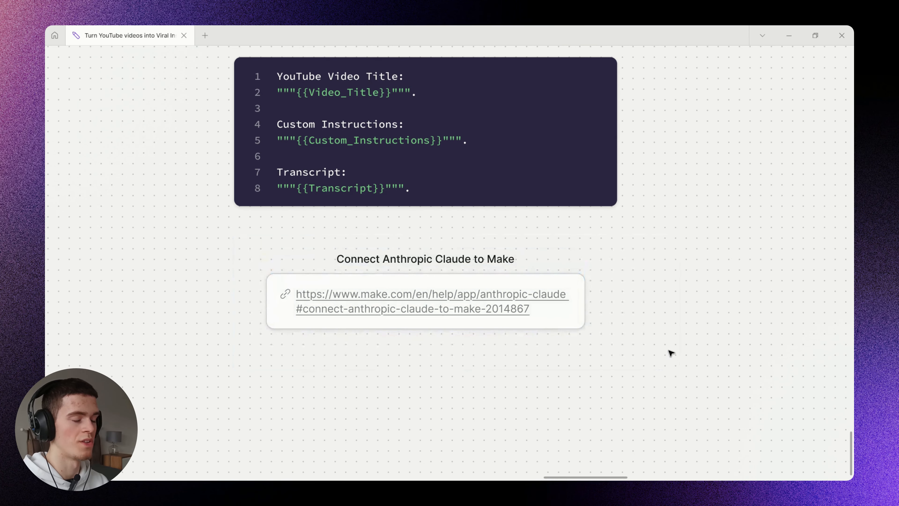
pyautogui.scroll(-7, 671, 353)
pyautogui.moveTo(637, 113); pyautogui.dragTo(580, 383)
pyautogui.moveTo(650, 195); pyautogui.dragTo(477, 240)
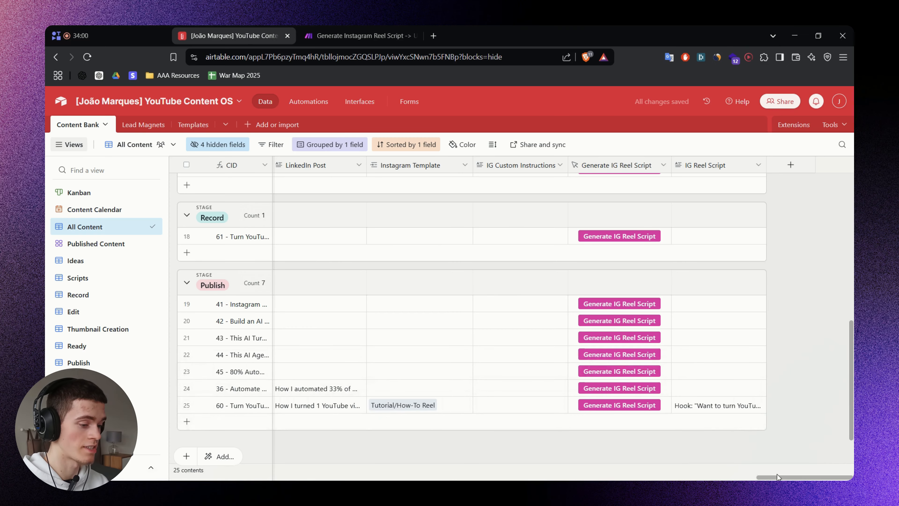
# In Airtable, review the Instagram Template options for record 43, its custom instructions field and its IG Reel Script field.
pyautogui.moveTo(779, 477); pyautogui.dragTo(758, 477)
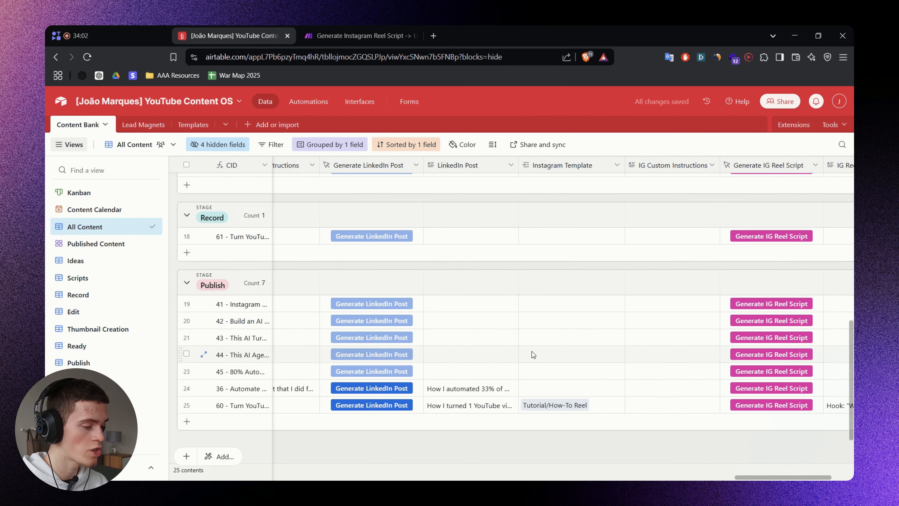
pyautogui.click(535, 338)
pyautogui.click(527, 337)
pyautogui.scroll(-15, 636, 205)
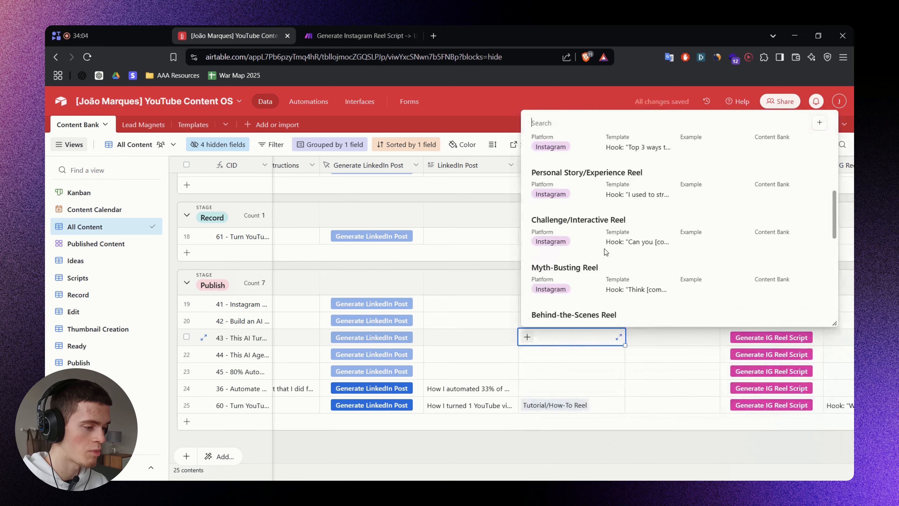
pyautogui.click(630, 443)
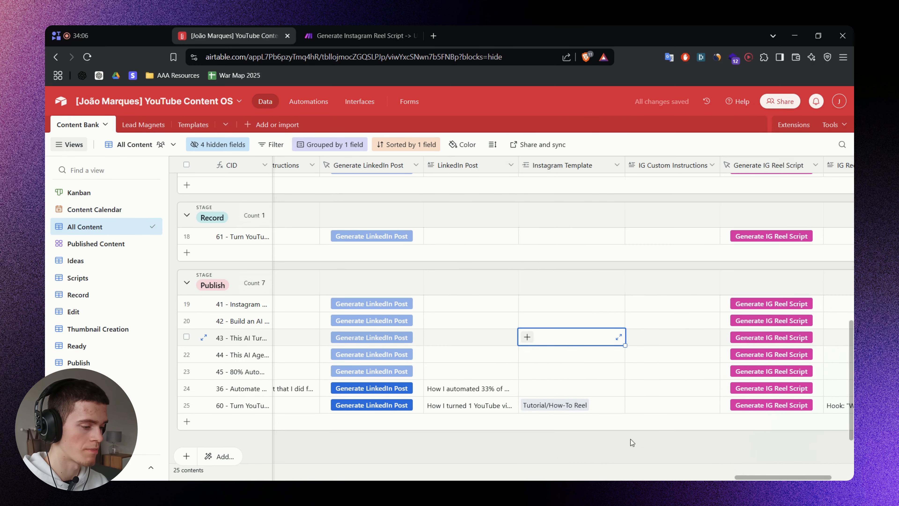
pyautogui.click(661, 338)
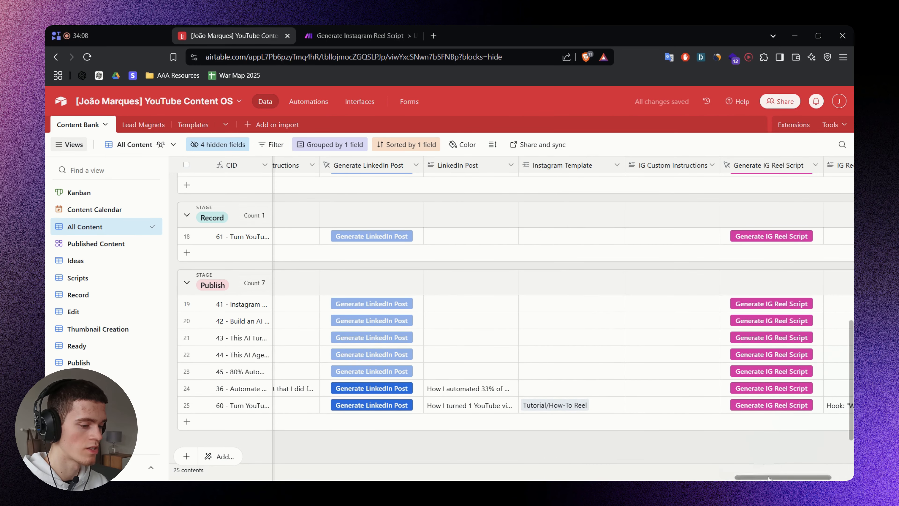
pyautogui.hscroll(4, 682, 440)
pyautogui.click(685, 336)
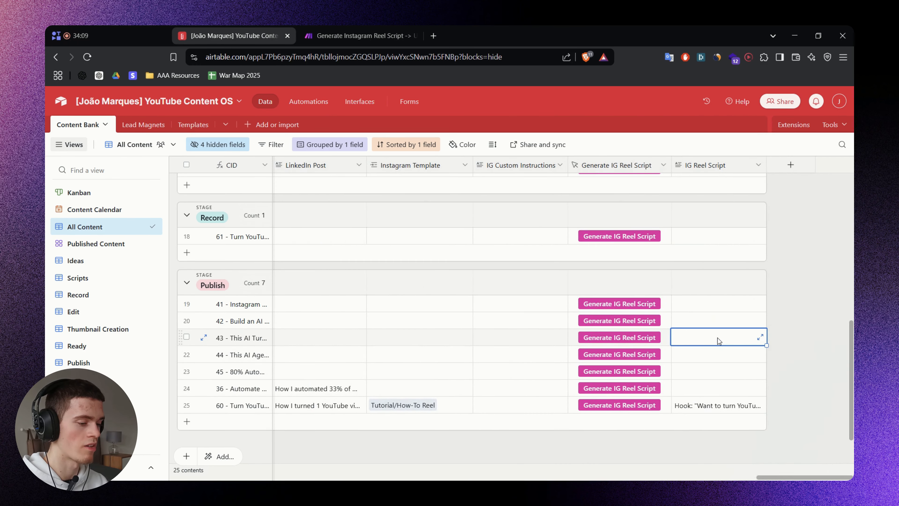